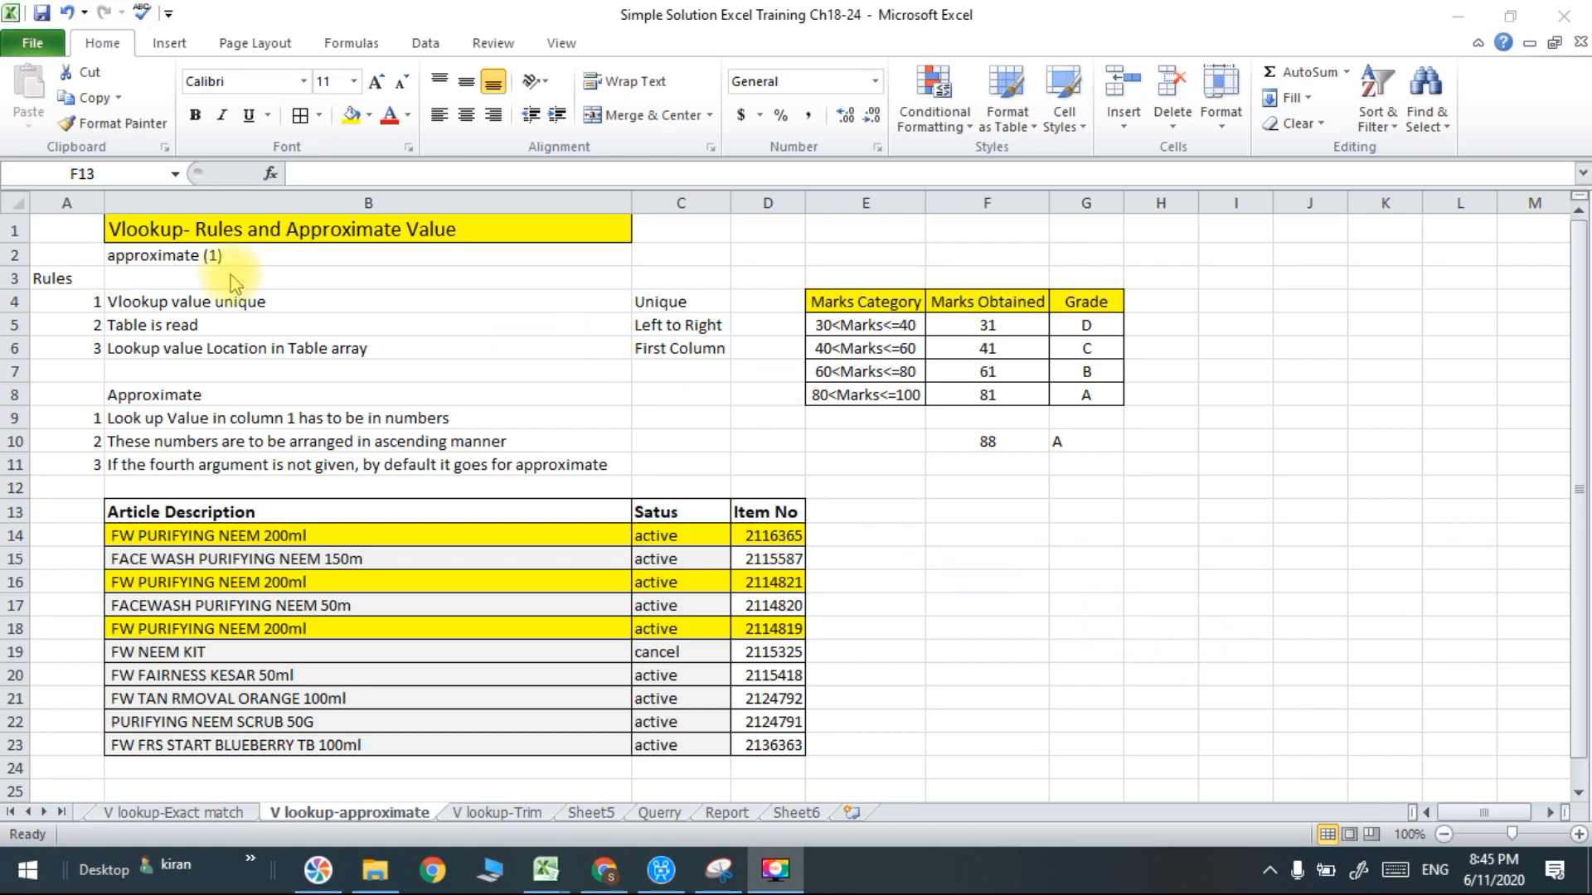
{"action": "left_click", "coordinate": [65, 225]}
{"action": "left_click", "coordinate": [199, 230]}
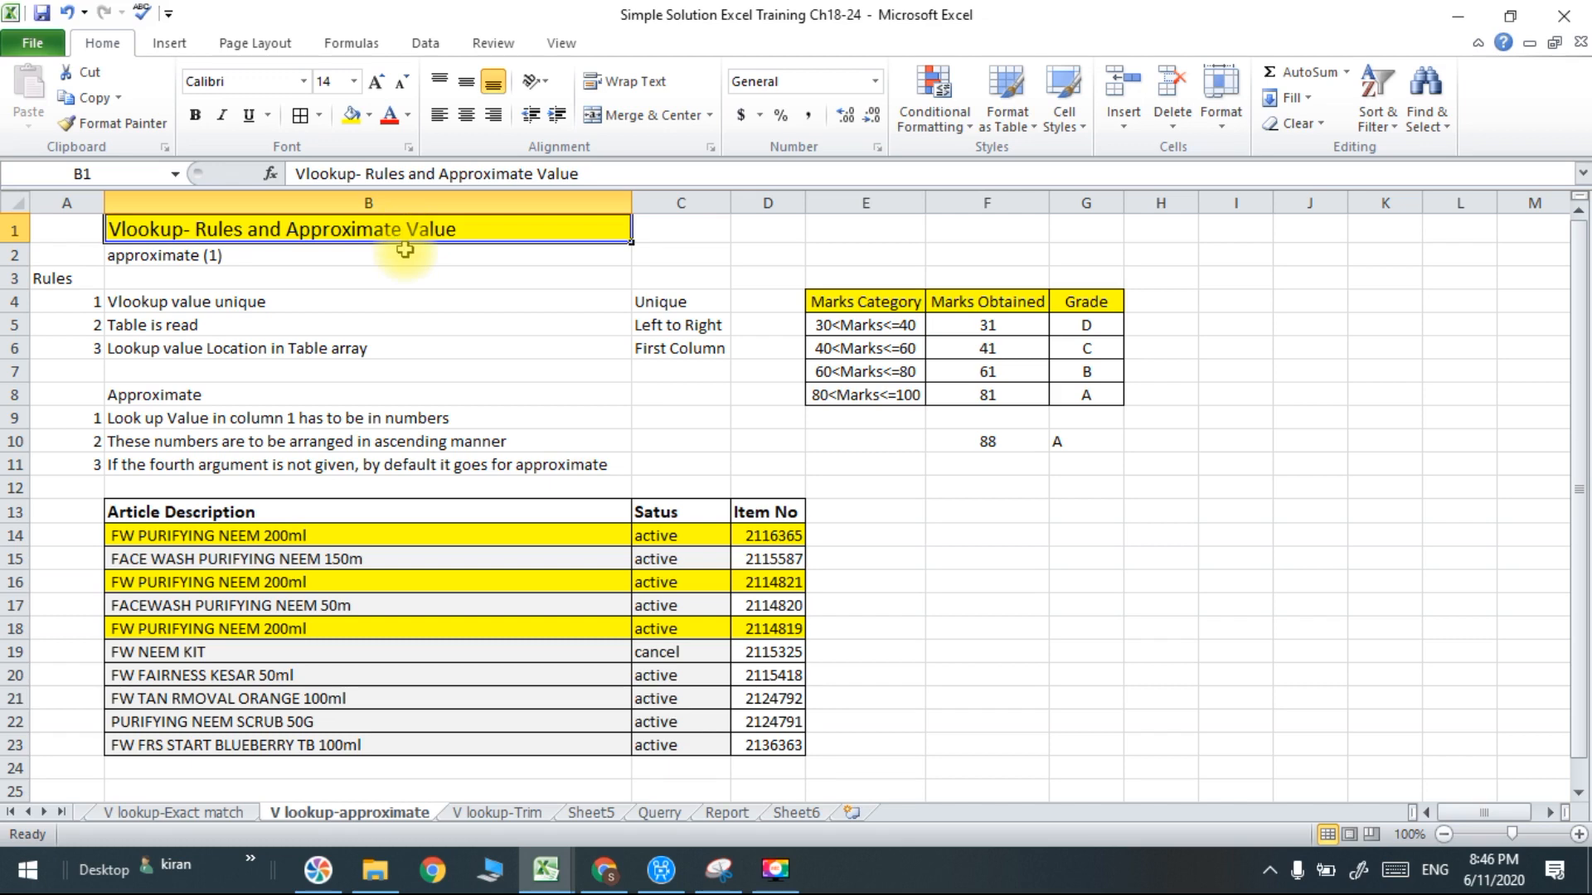
{"action": "left_click", "coordinate": [393, 302]}
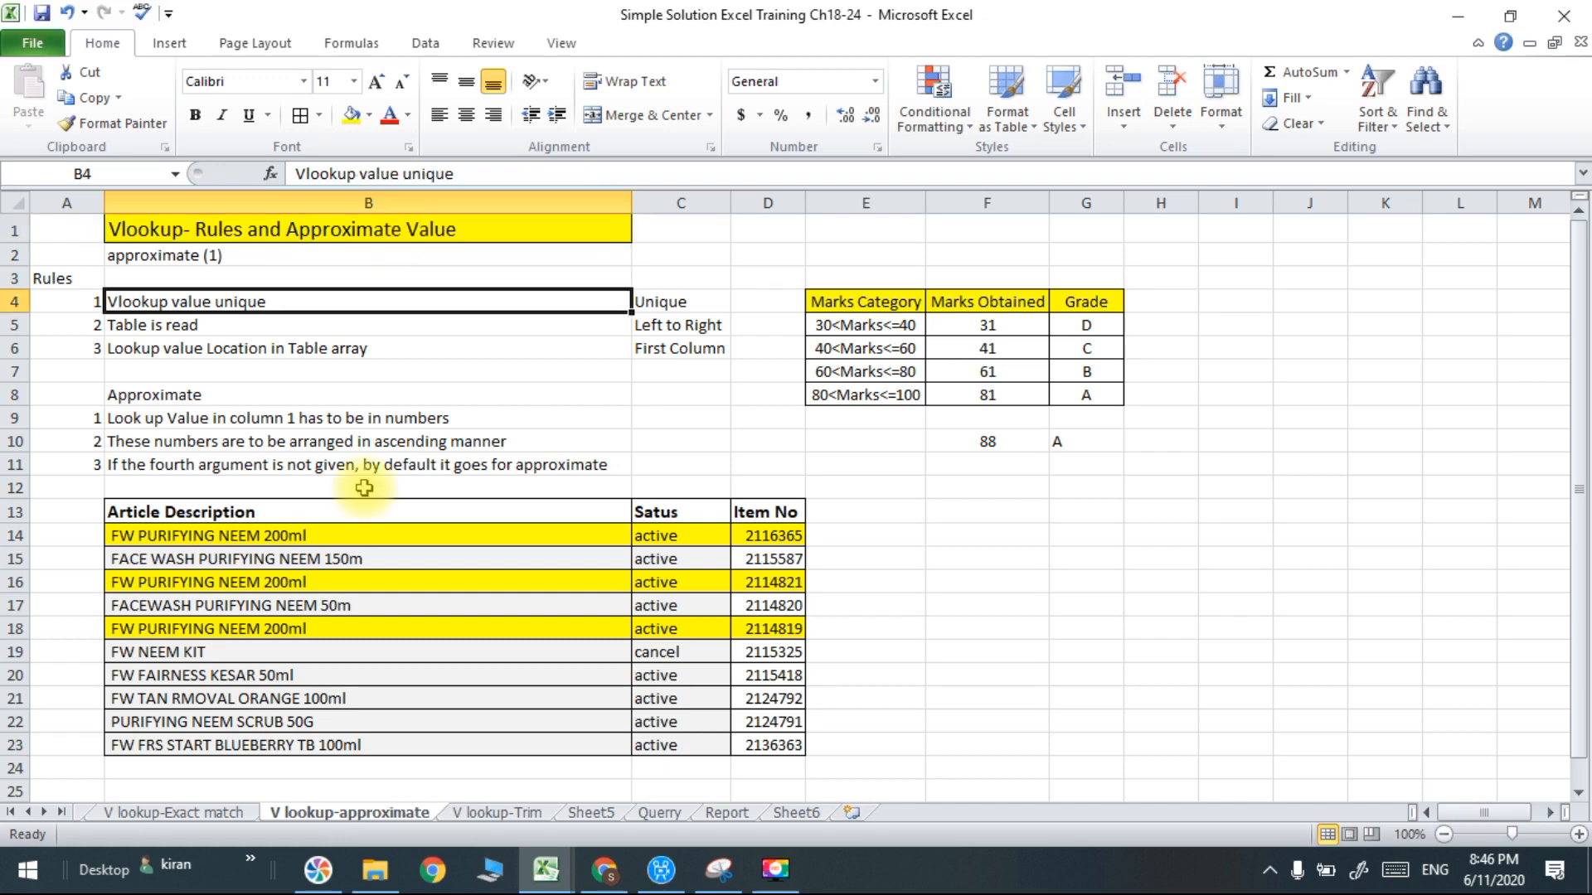
{"action": "mouse_move", "coordinate": [348, 530]}
{"action": "left_mouse_down"}
{"action": "mouse_move", "coordinate": [334, 607]}
{"action": "mouse_move", "coordinate": [382, 733]}
{"action": "left_mouse_up"}
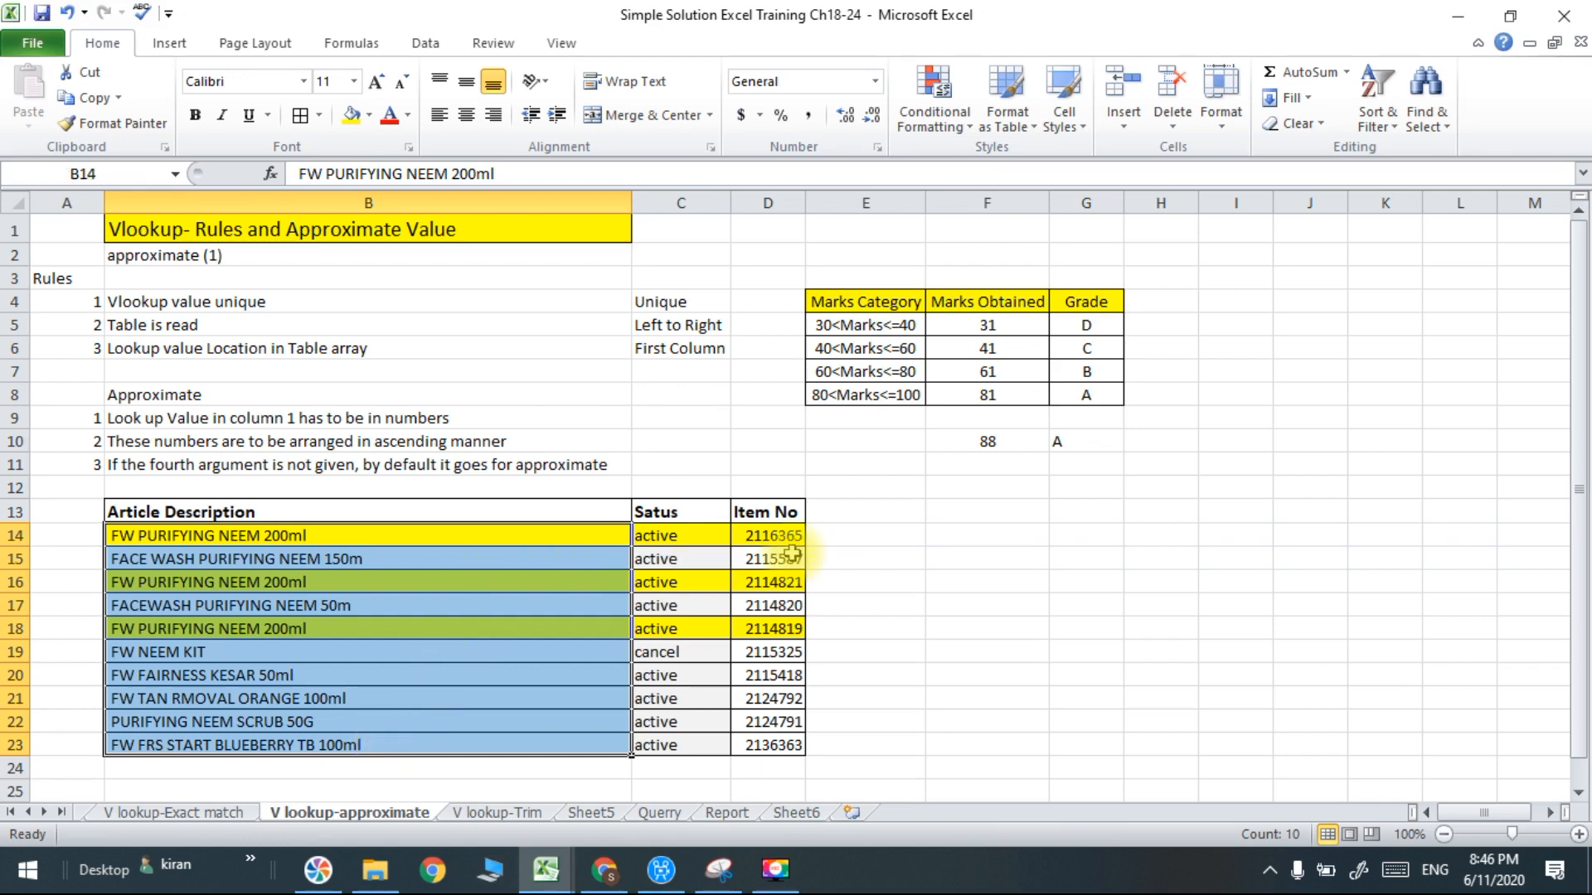
Begin a VLOOKUP formula in F14 with E14 as the lookup value and B14:D23 as the table array.
{"action": "left_click", "coordinate": [941, 537]}
{"action": "type", "text": "="}
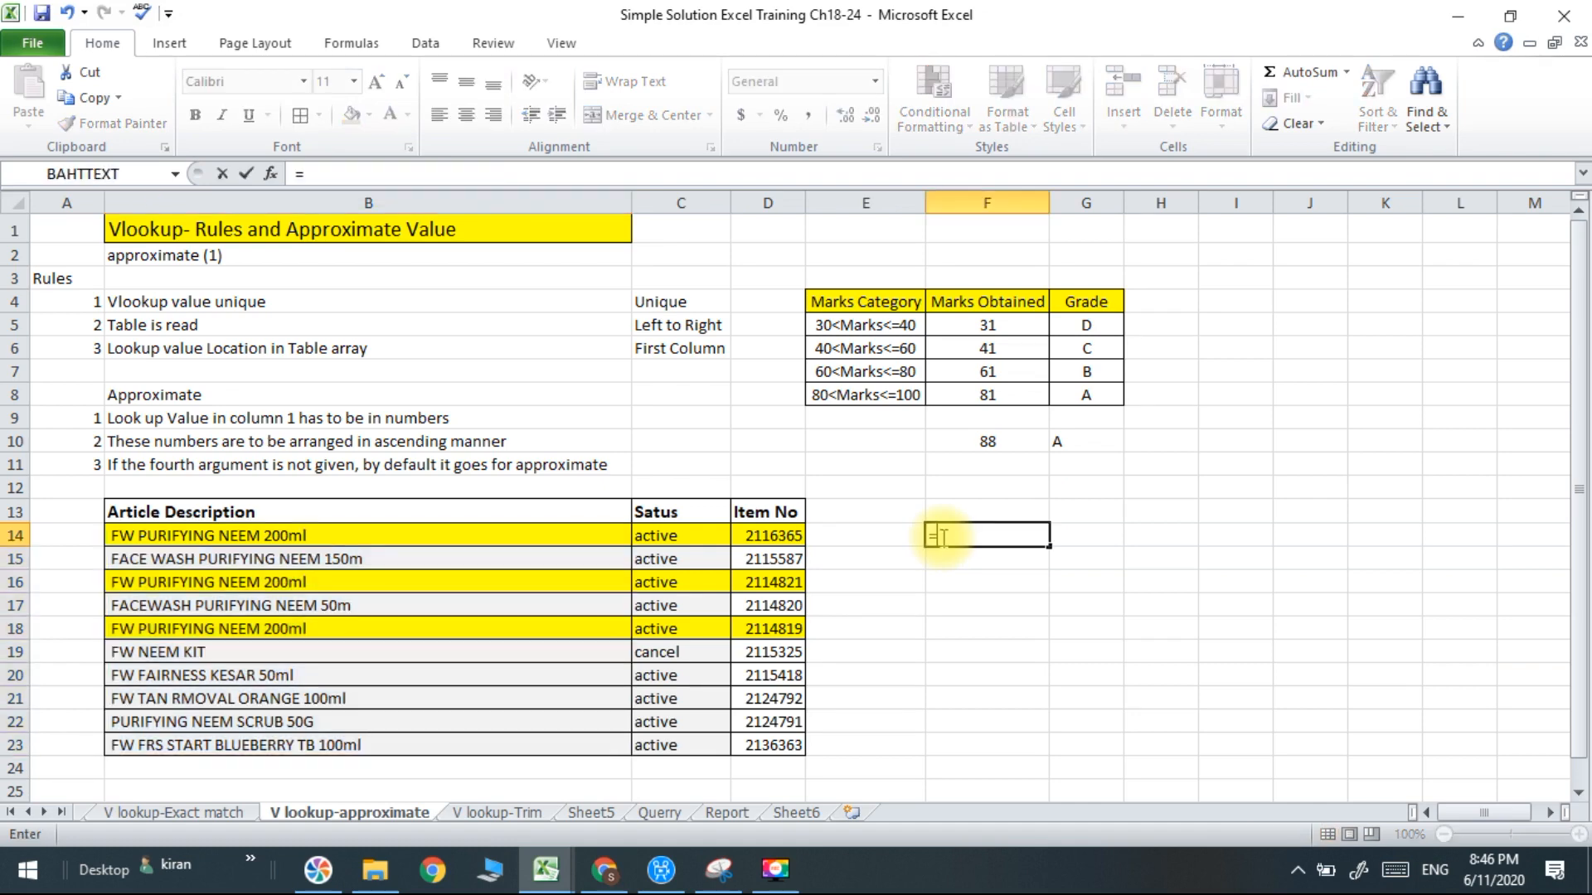
{"action": "type", "text": "vlook"}
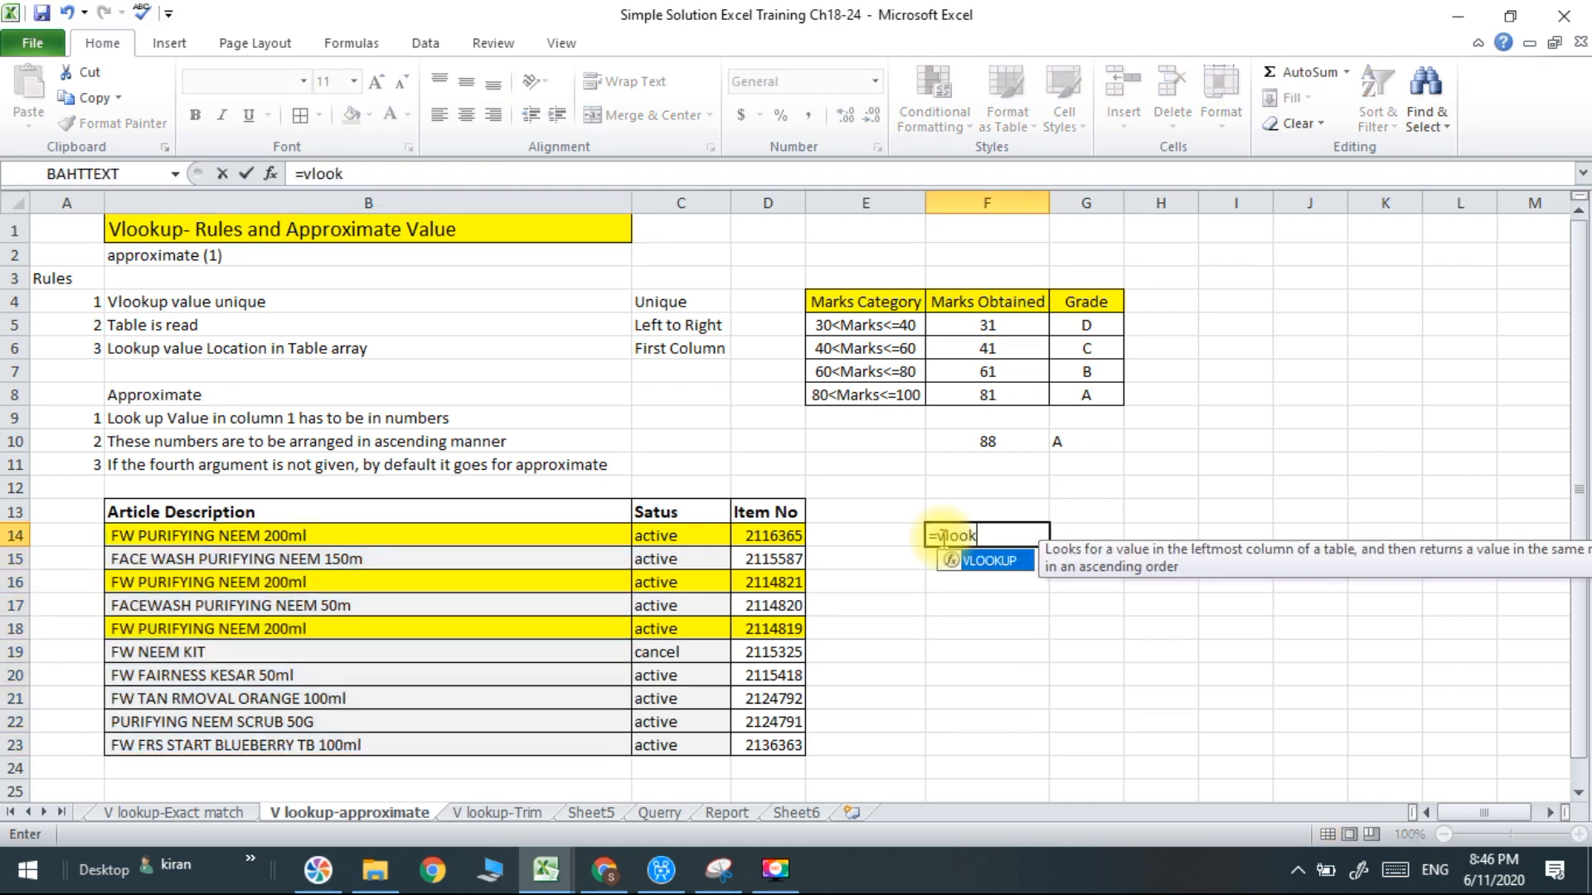
{"action": "type", "text": "up("}
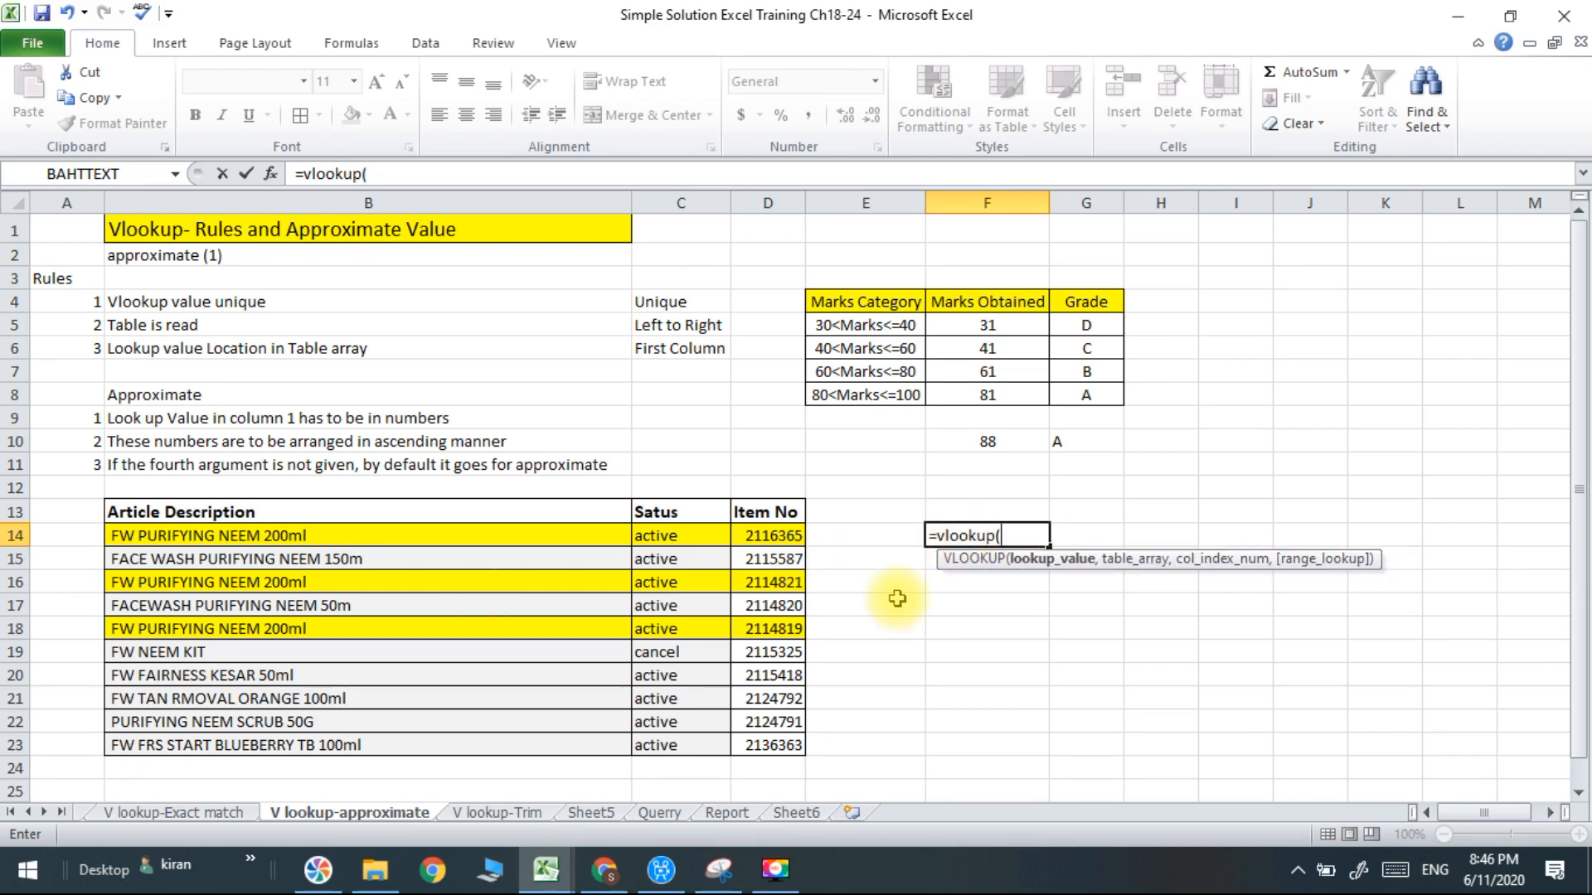
{"action": "left_click", "coordinate": [892, 539]}
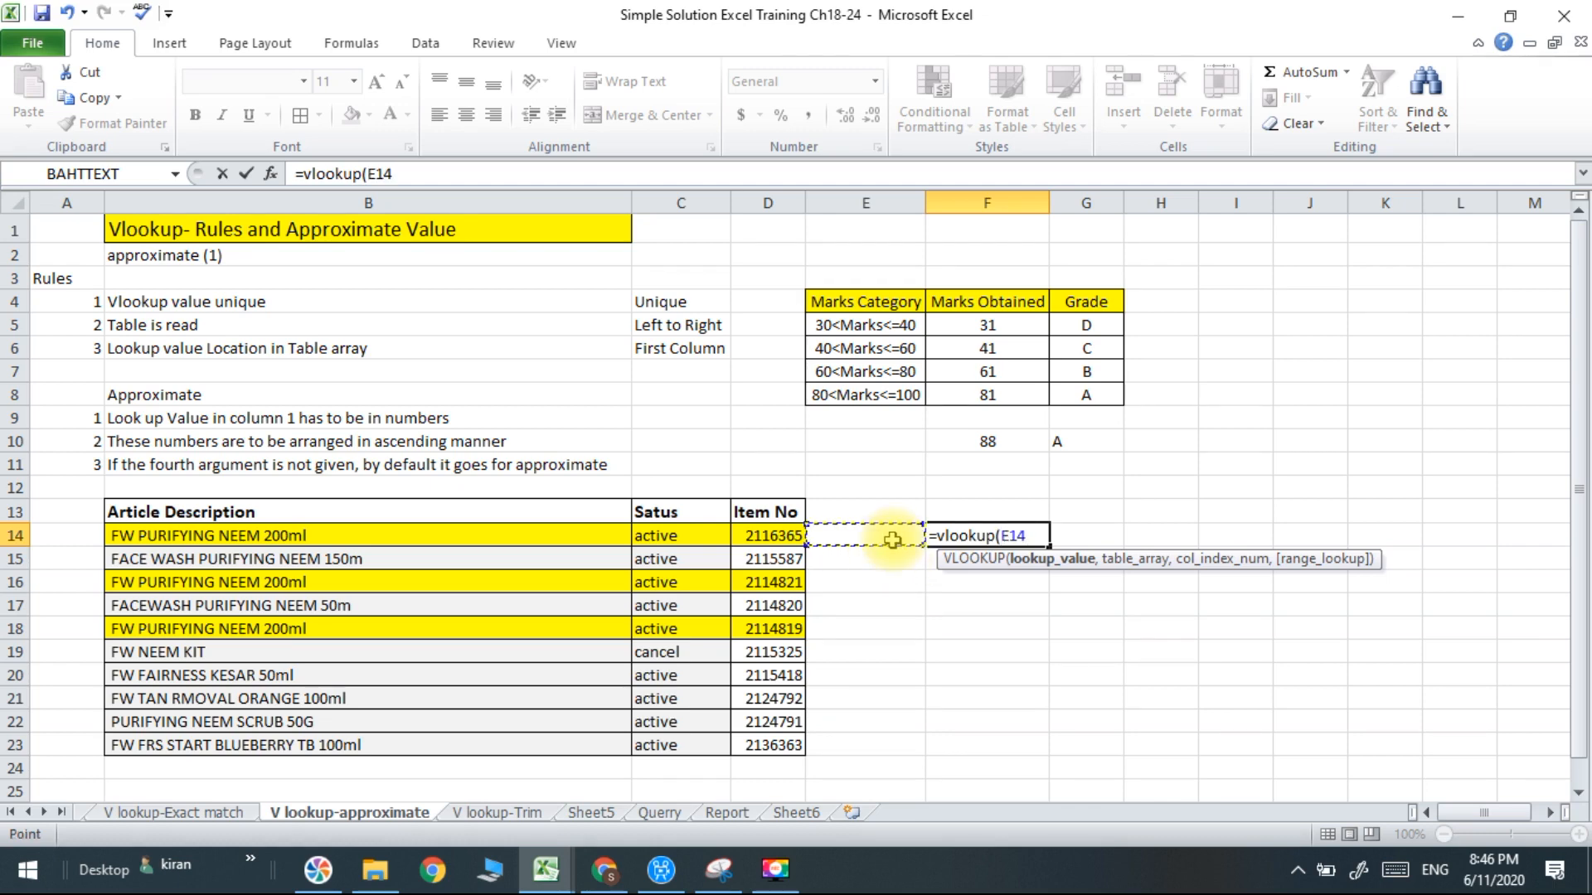
{"action": "type", "text": ","}
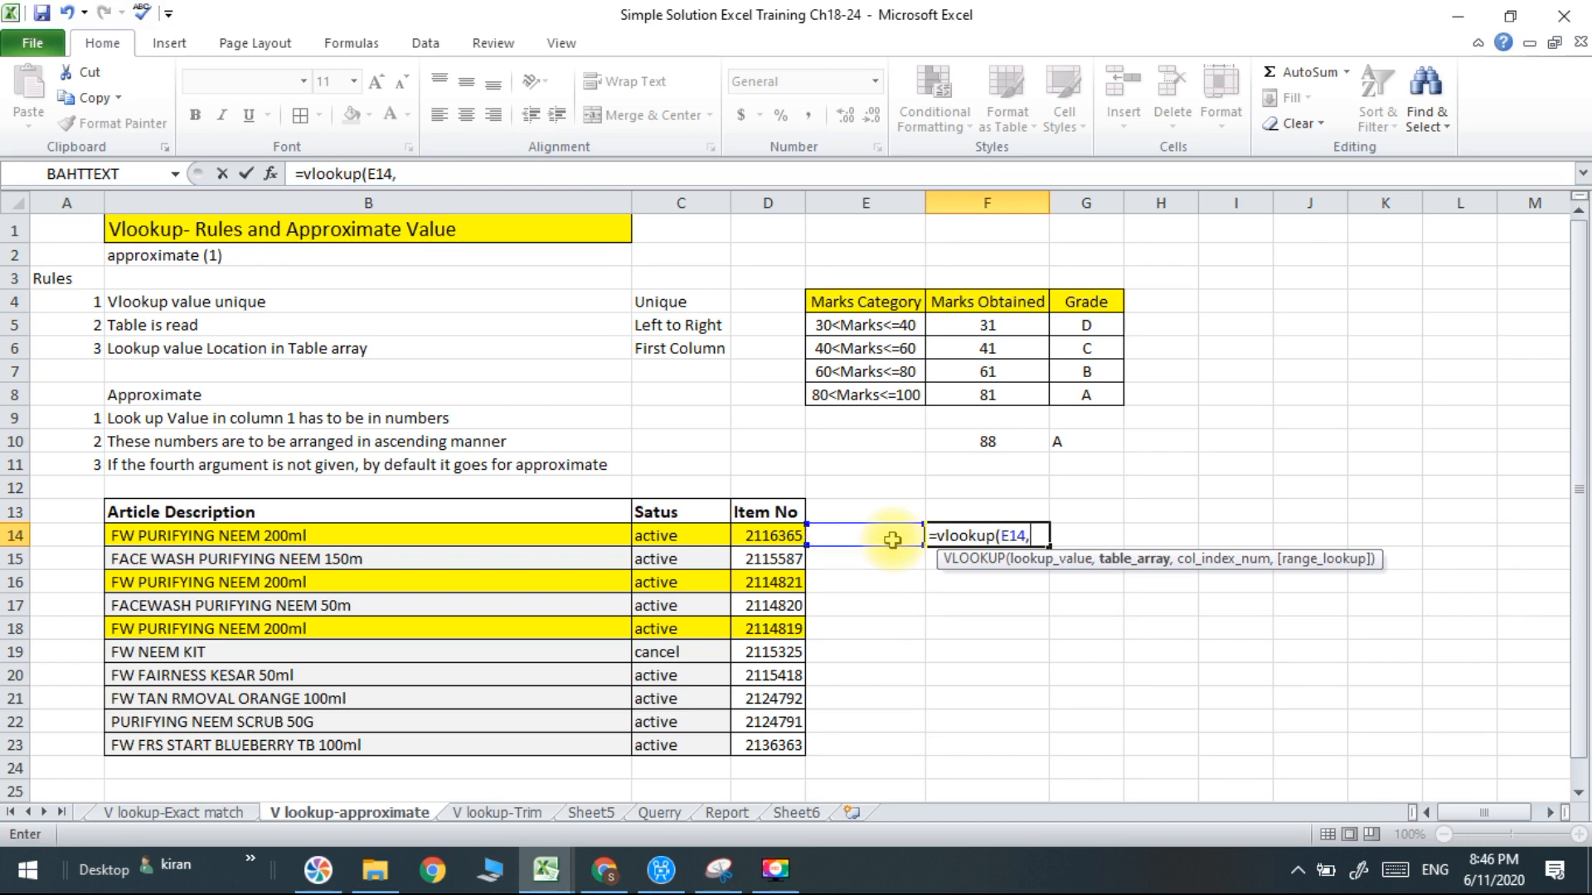
{"action": "left_click", "coordinate": [503, 544]}
{"action": "left_click_drag", "start_coordinate": [503, 544], "coordinate": [782, 738]}
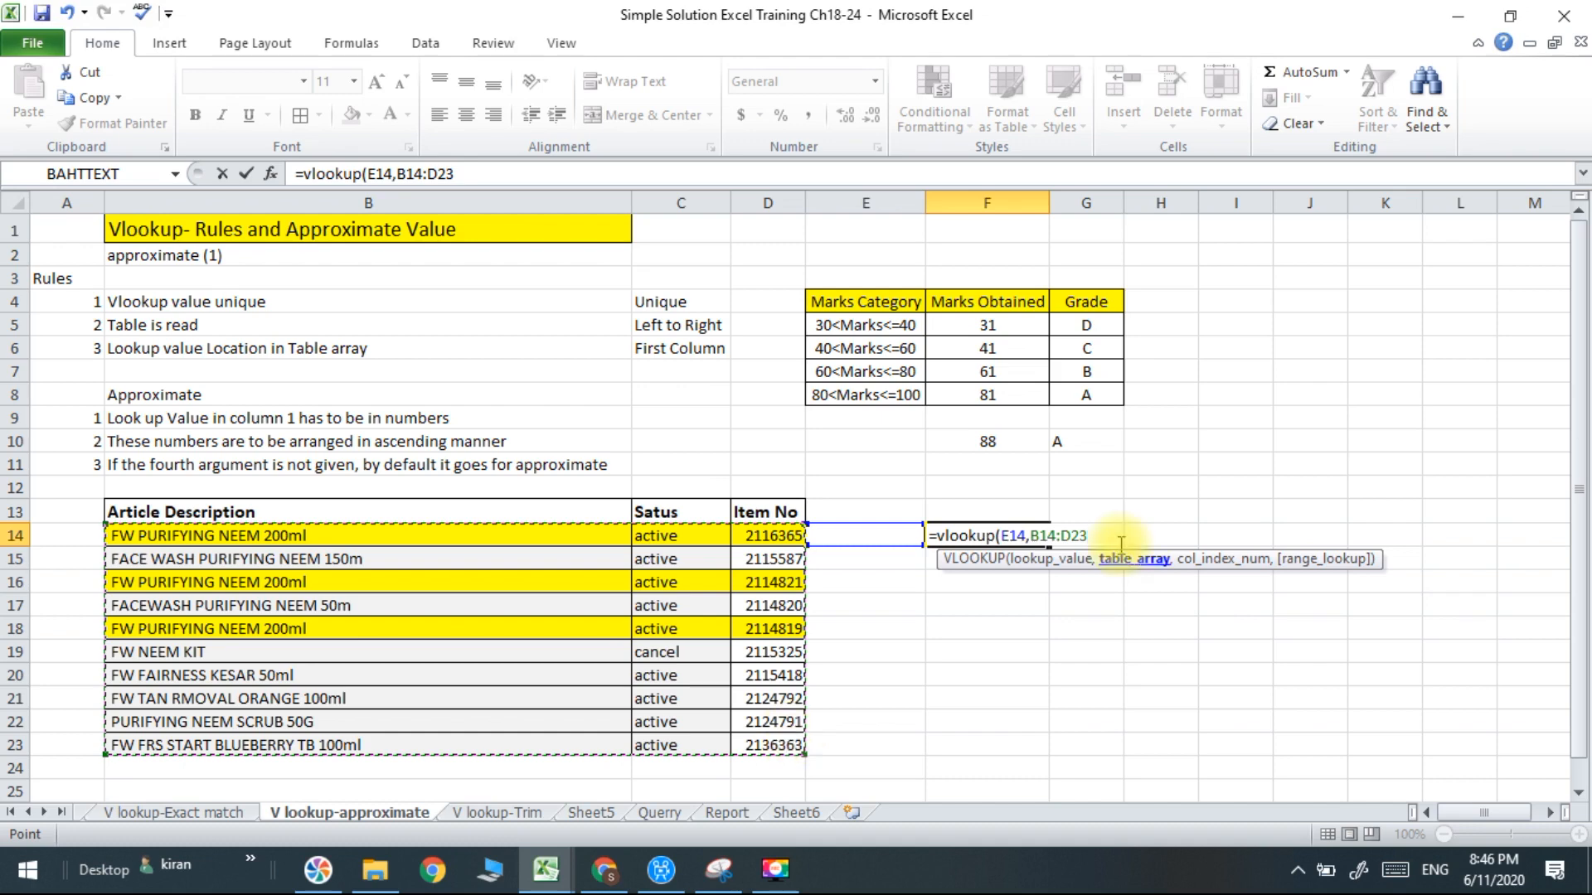
Make the formula's table array reference absolute as $B$14:$D$23.
{"action": "left_click", "coordinate": [1042, 534]}
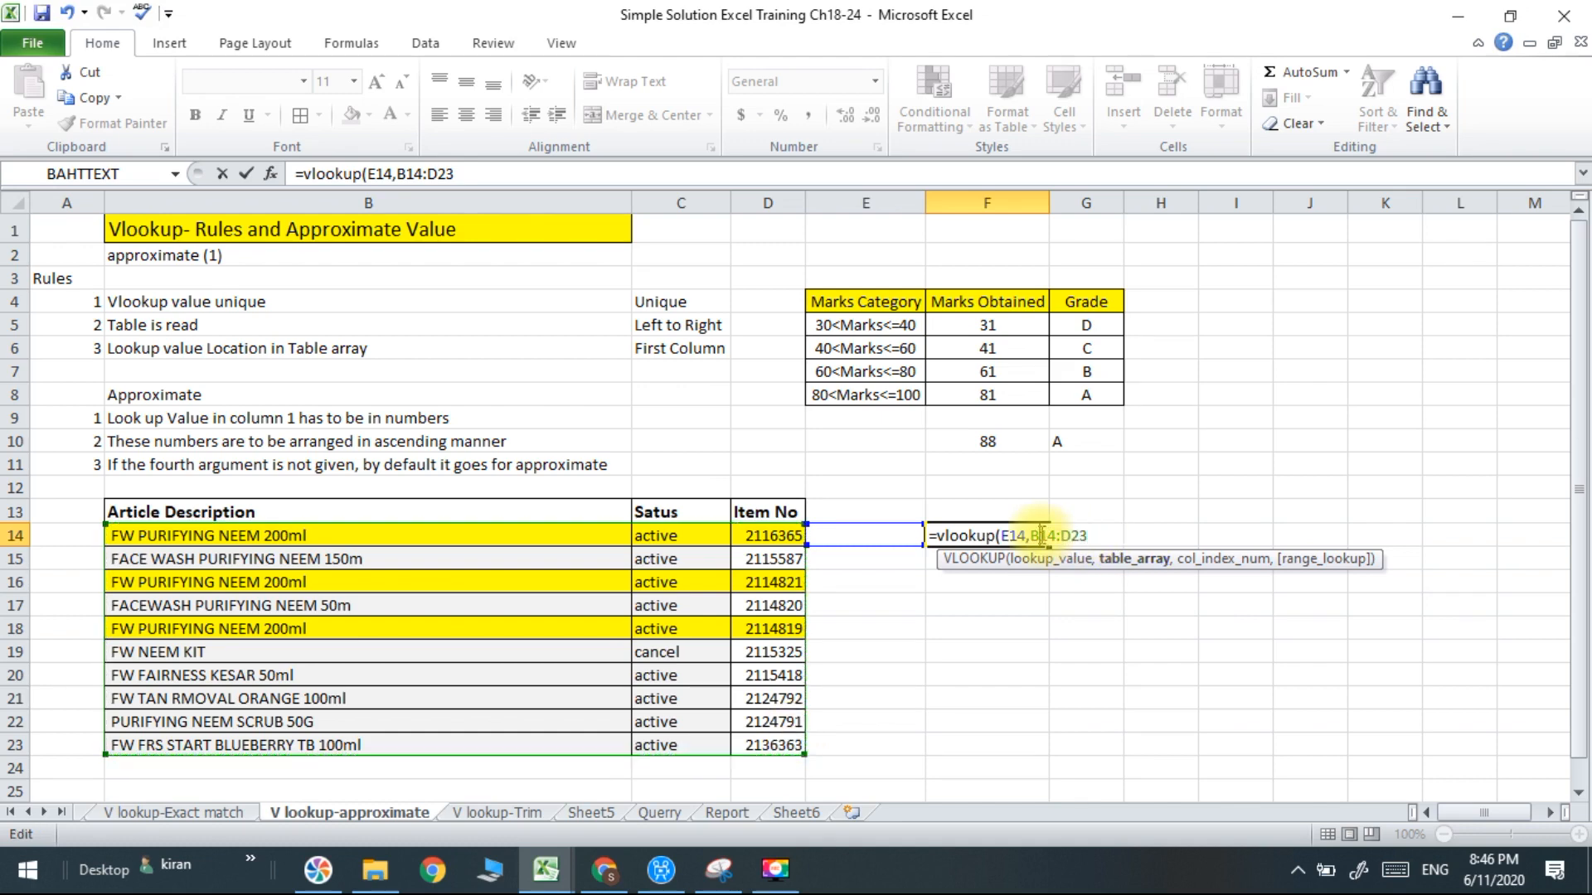
{"action": "key", "text": "F4"}
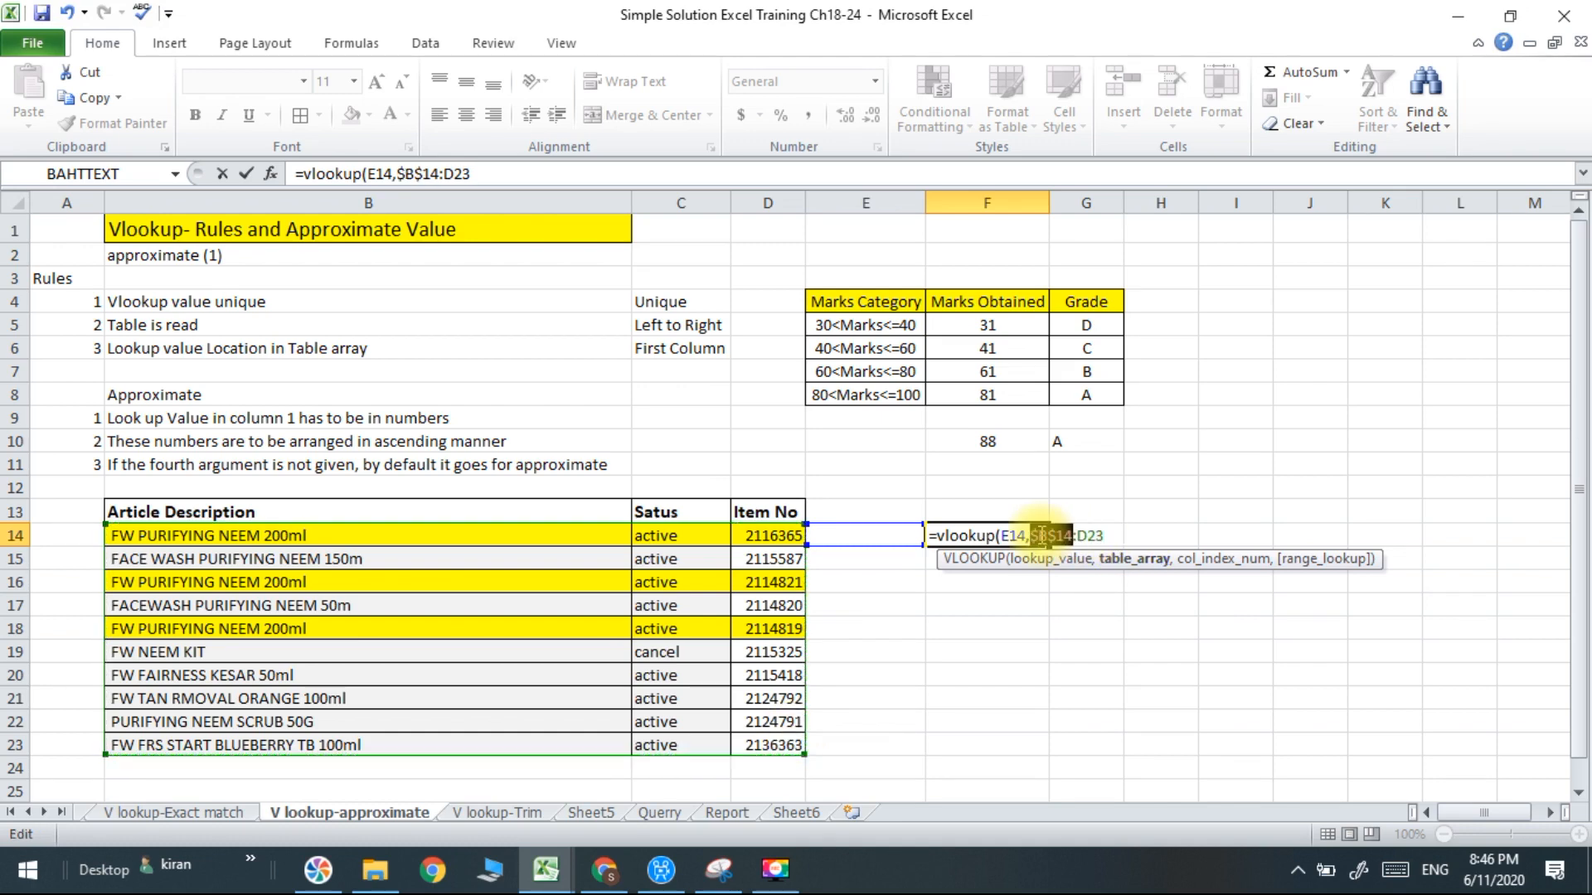
{"action": "left_click", "coordinate": [1087, 540]}
{"action": "key", "text": "F4"}
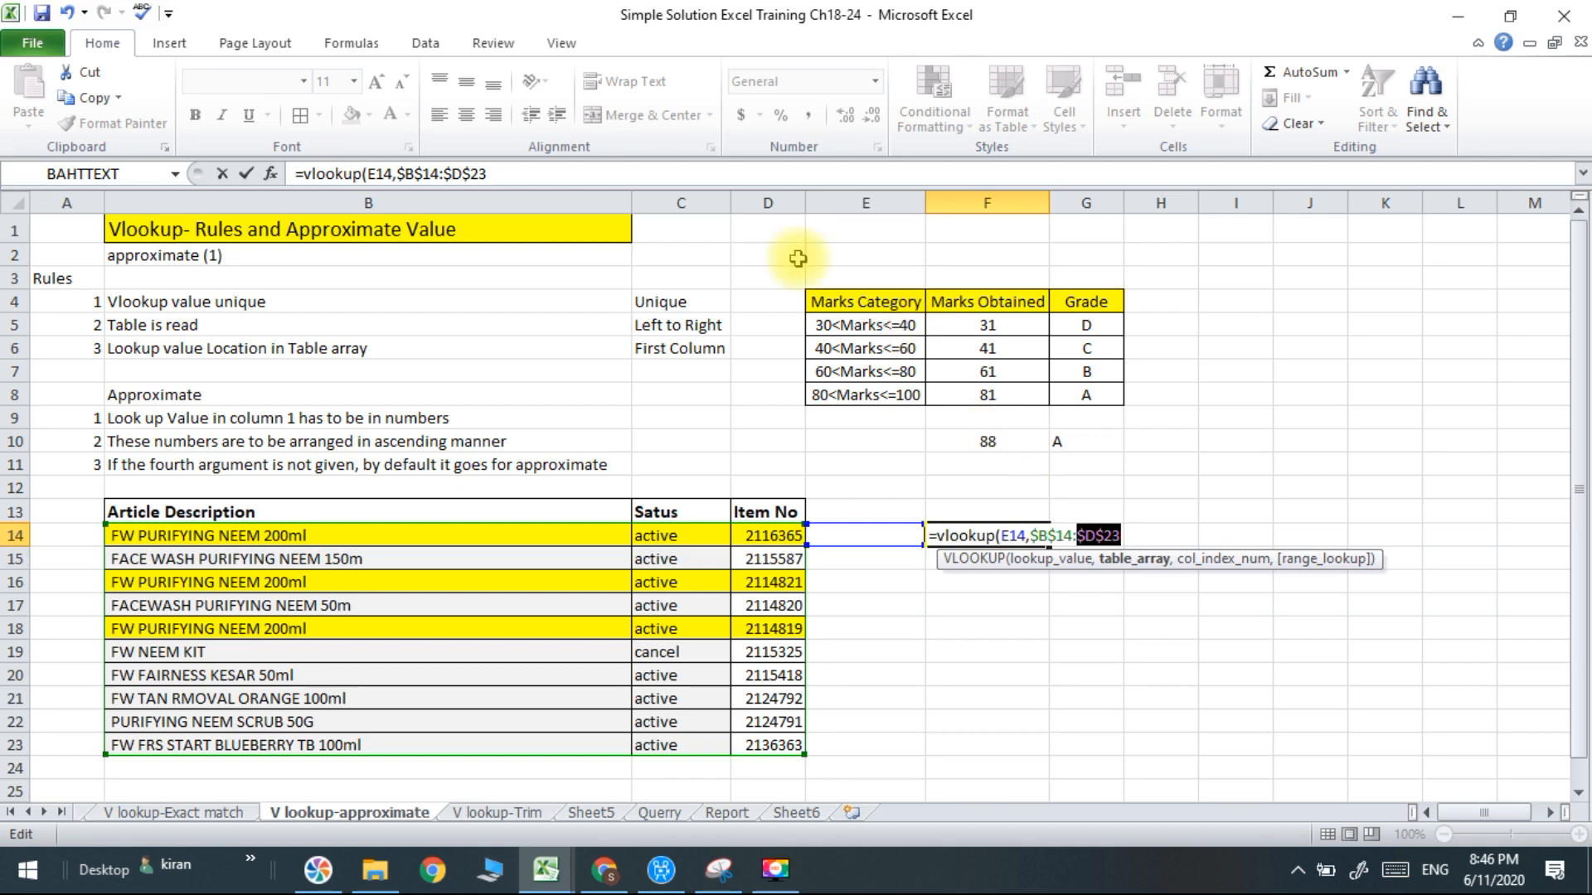
Complete the VLOOKUP formula in F14 with column index 3 and range lookup 0 for an exact match.
{"action": "left_click", "coordinate": [571, 169]}
{"action": "type", "text": ","}
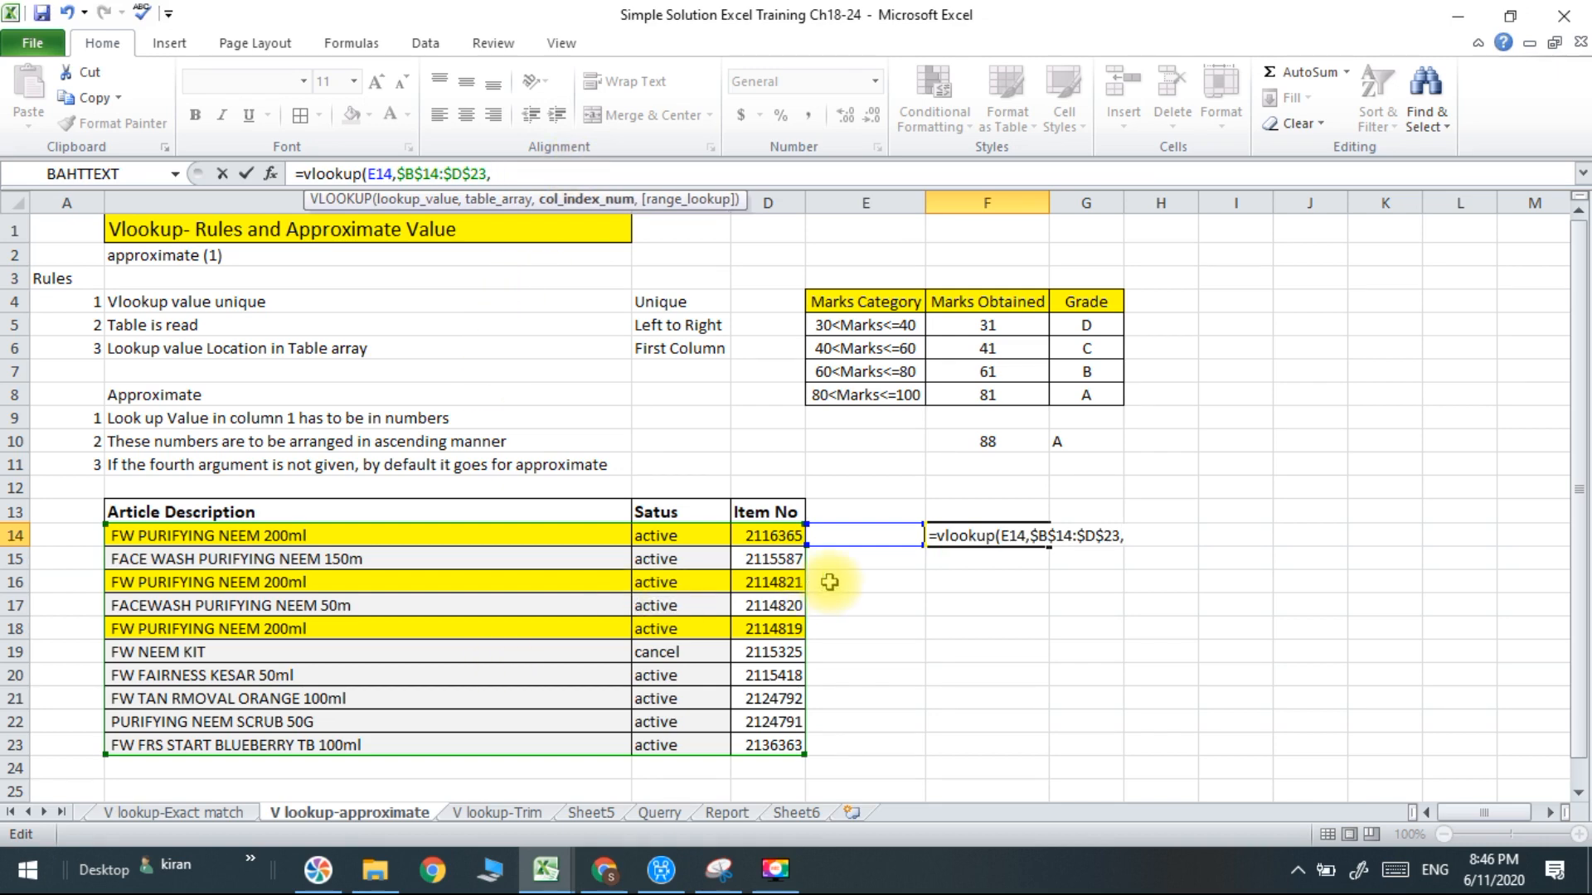
{"action": "type", "text": "3"}
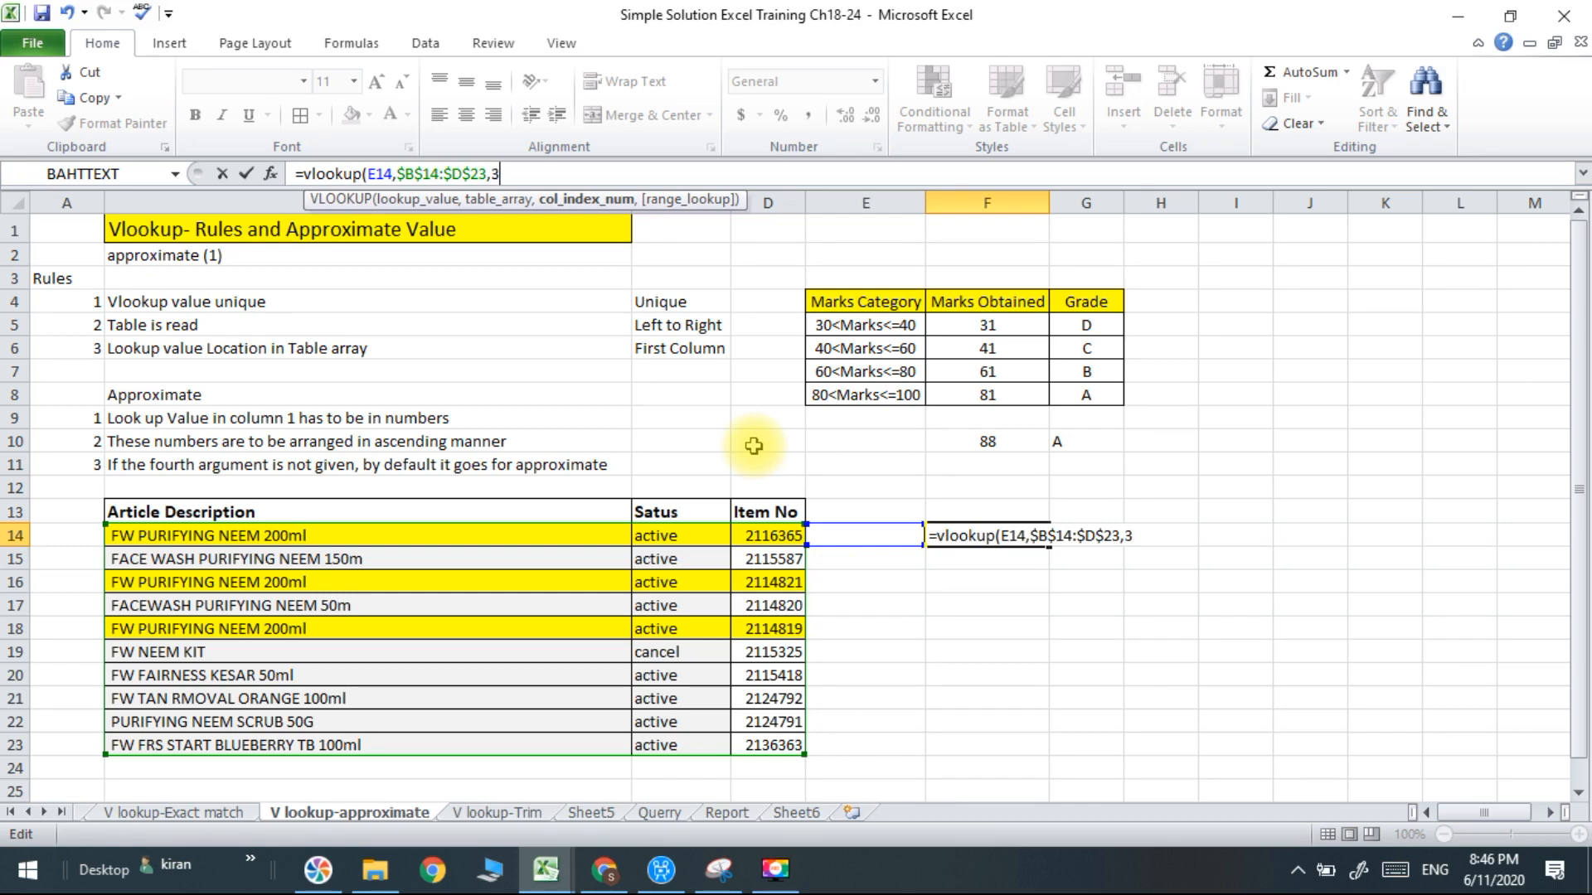
{"action": "type", "text": ",0"}
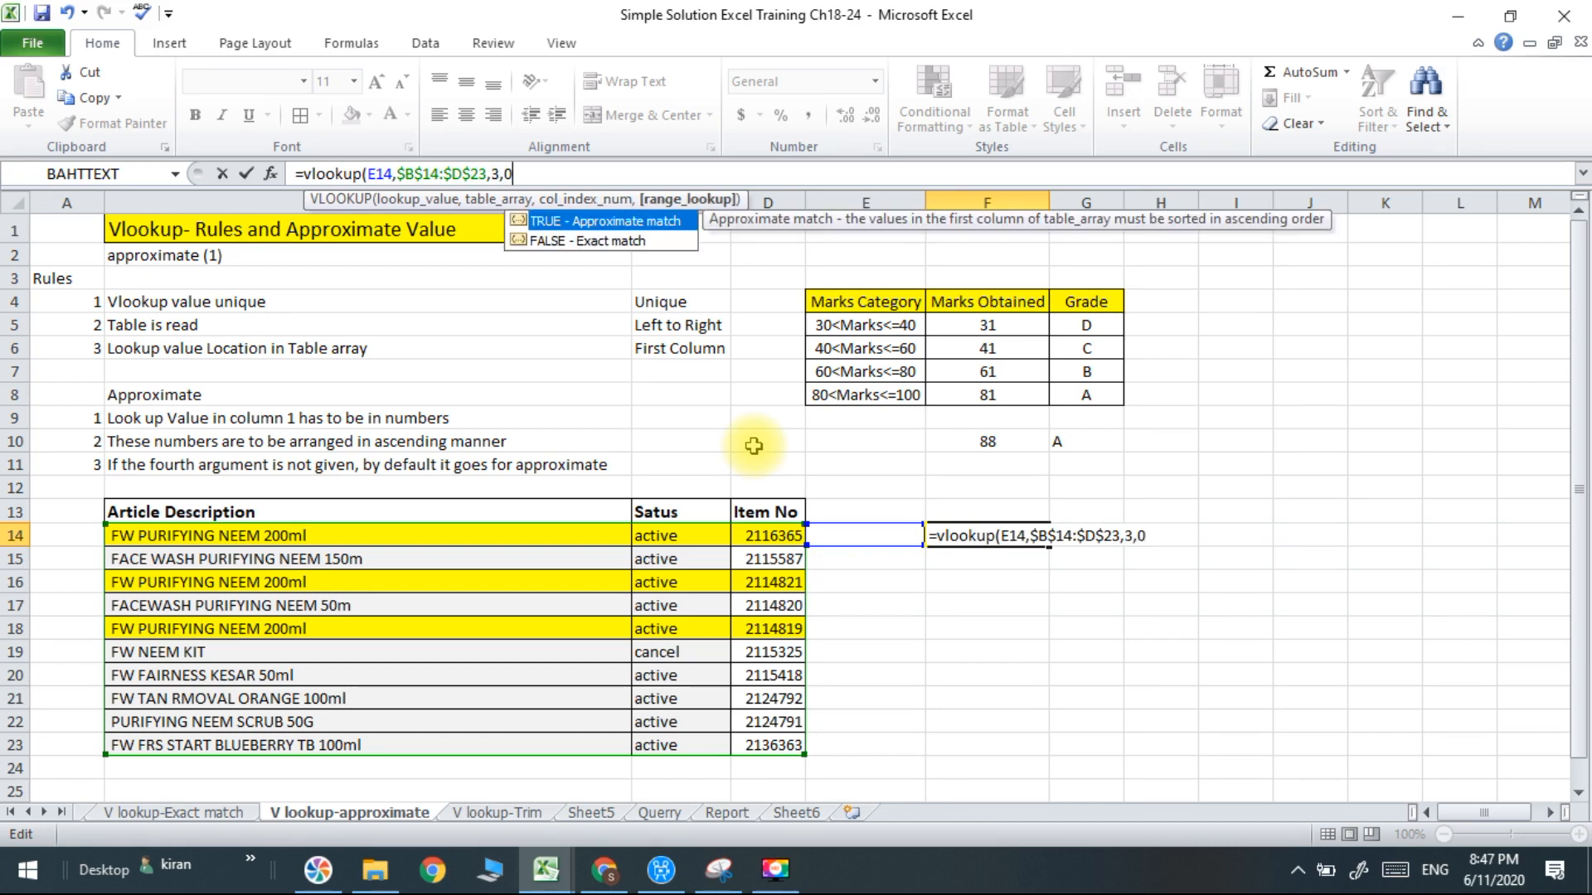
{"action": "left_click", "coordinate": [753, 446]}
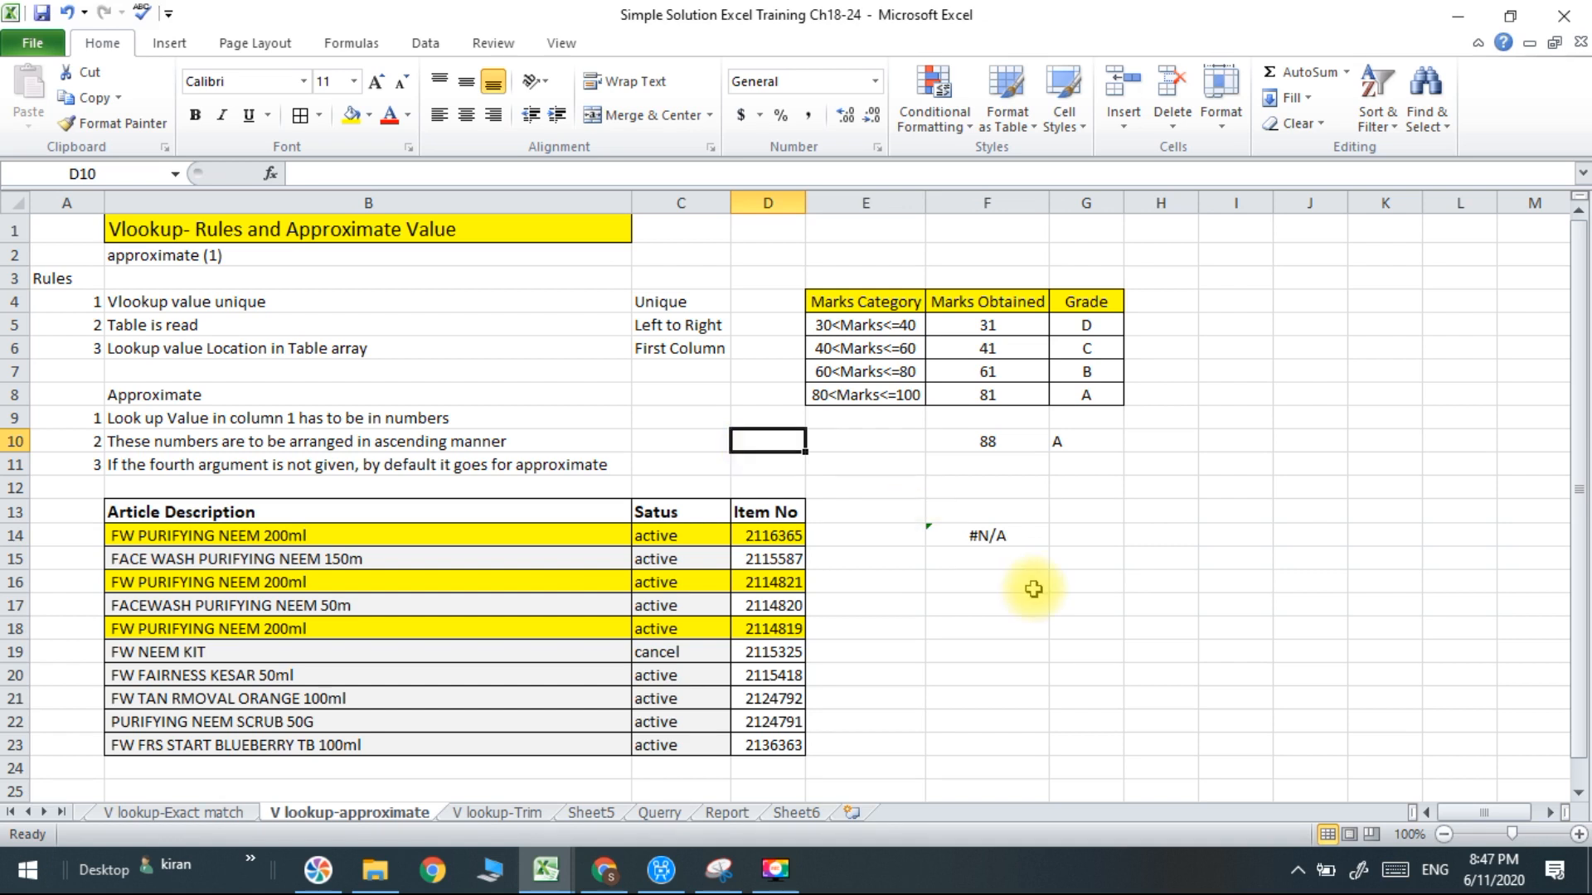
Fill the lookup value cell E14 with a reference to the first article description, =B14.
{"action": "left_click", "coordinate": [1005, 543]}
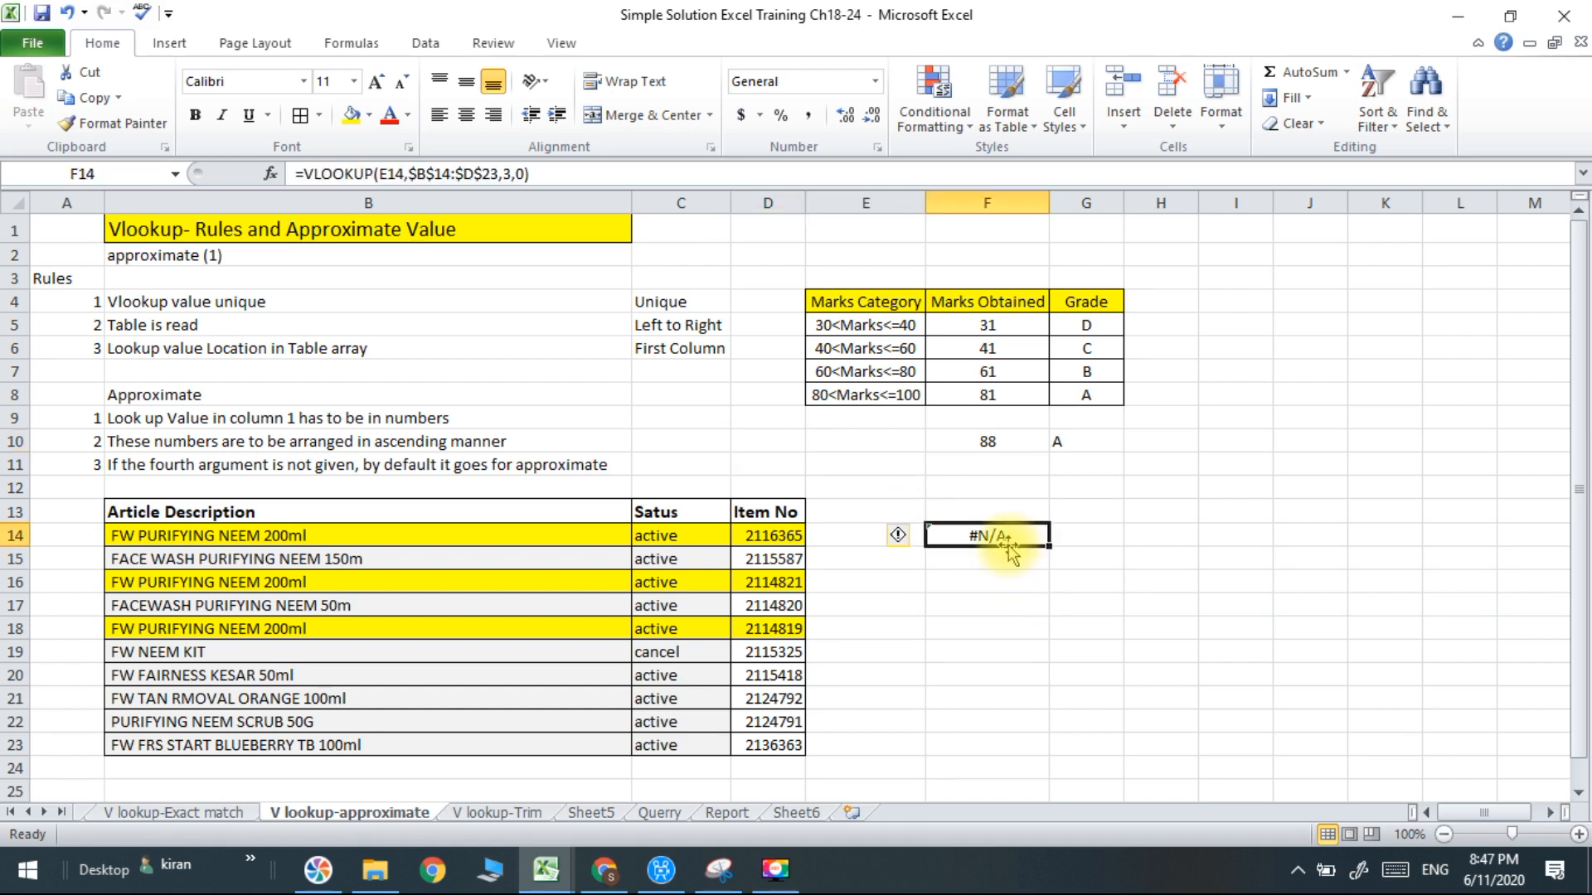
{"action": "left_click", "coordinate": [857, 535]}
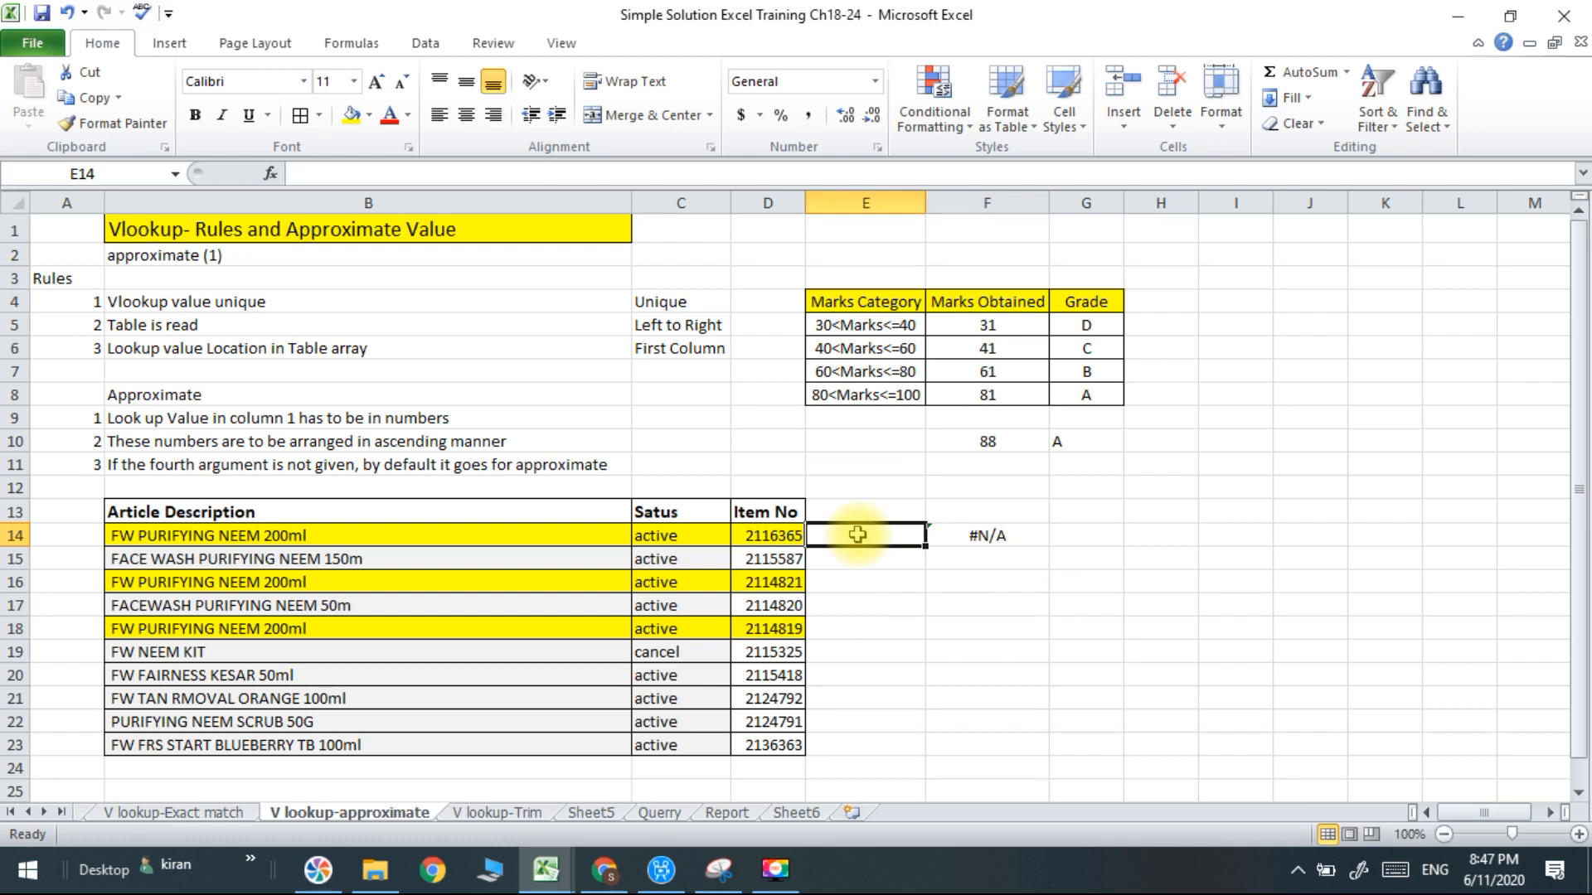
{"action": "type", "text": "="}
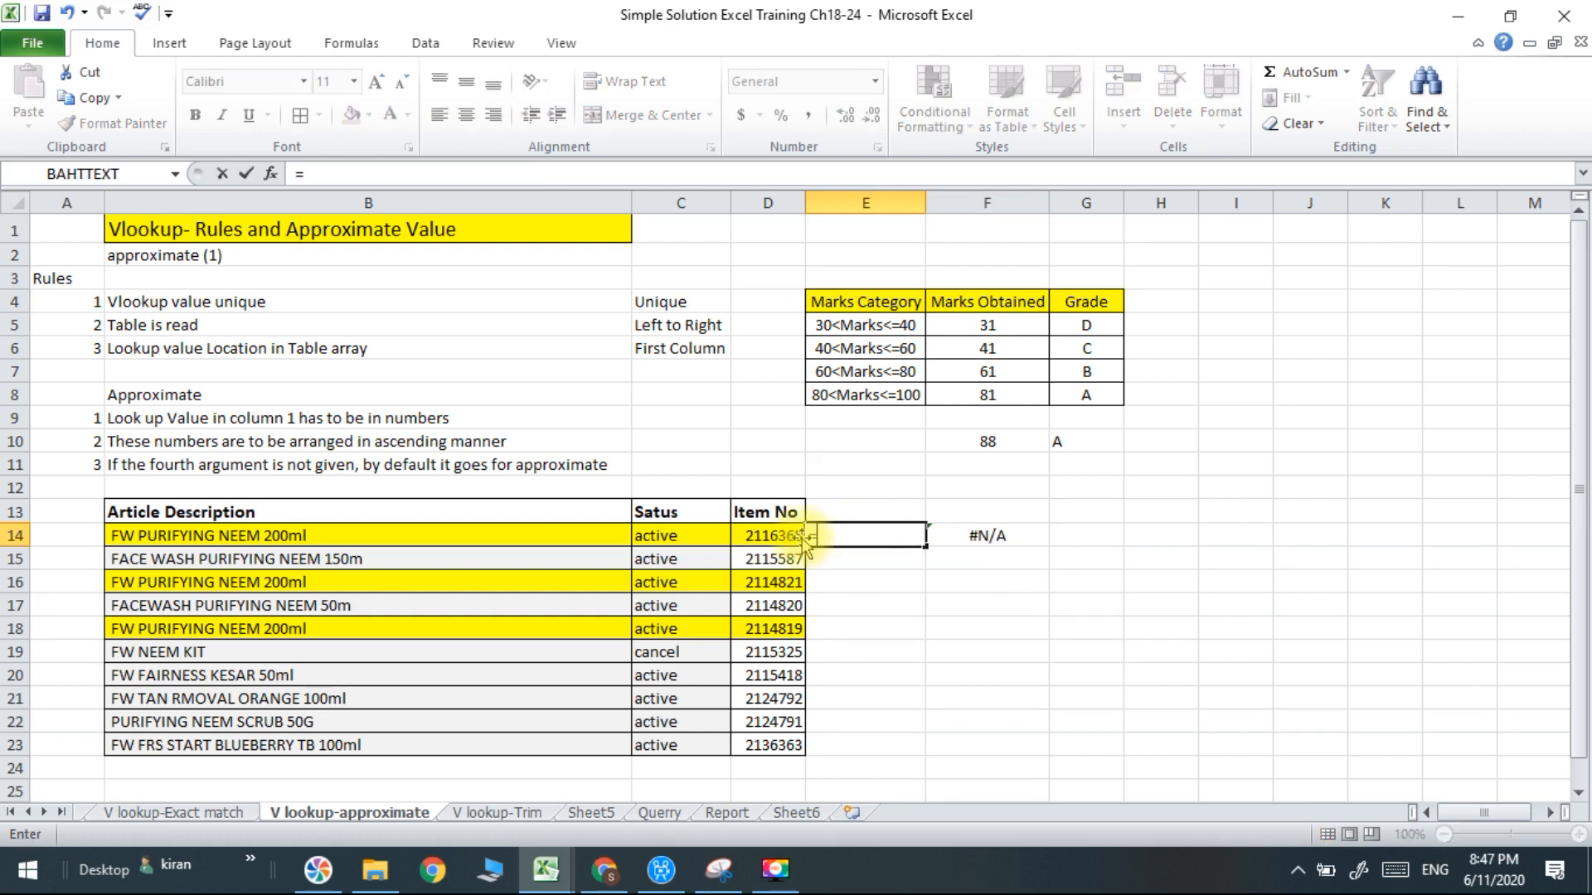
{"action": "left_click", "coordinate": [507, 540]}
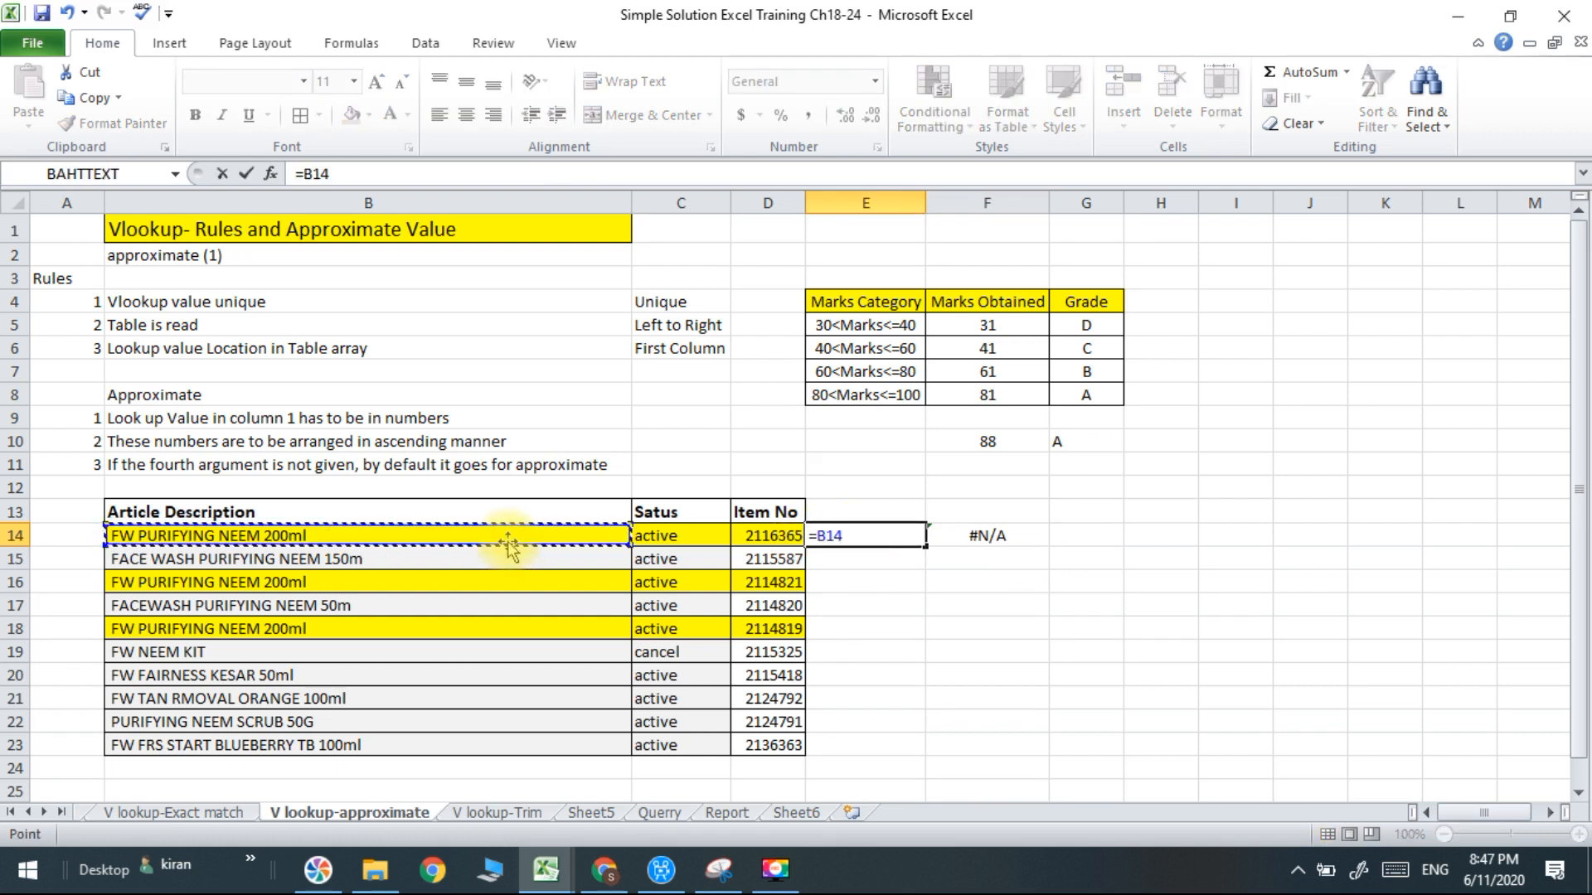
{"action": "key", "text": "Return"}
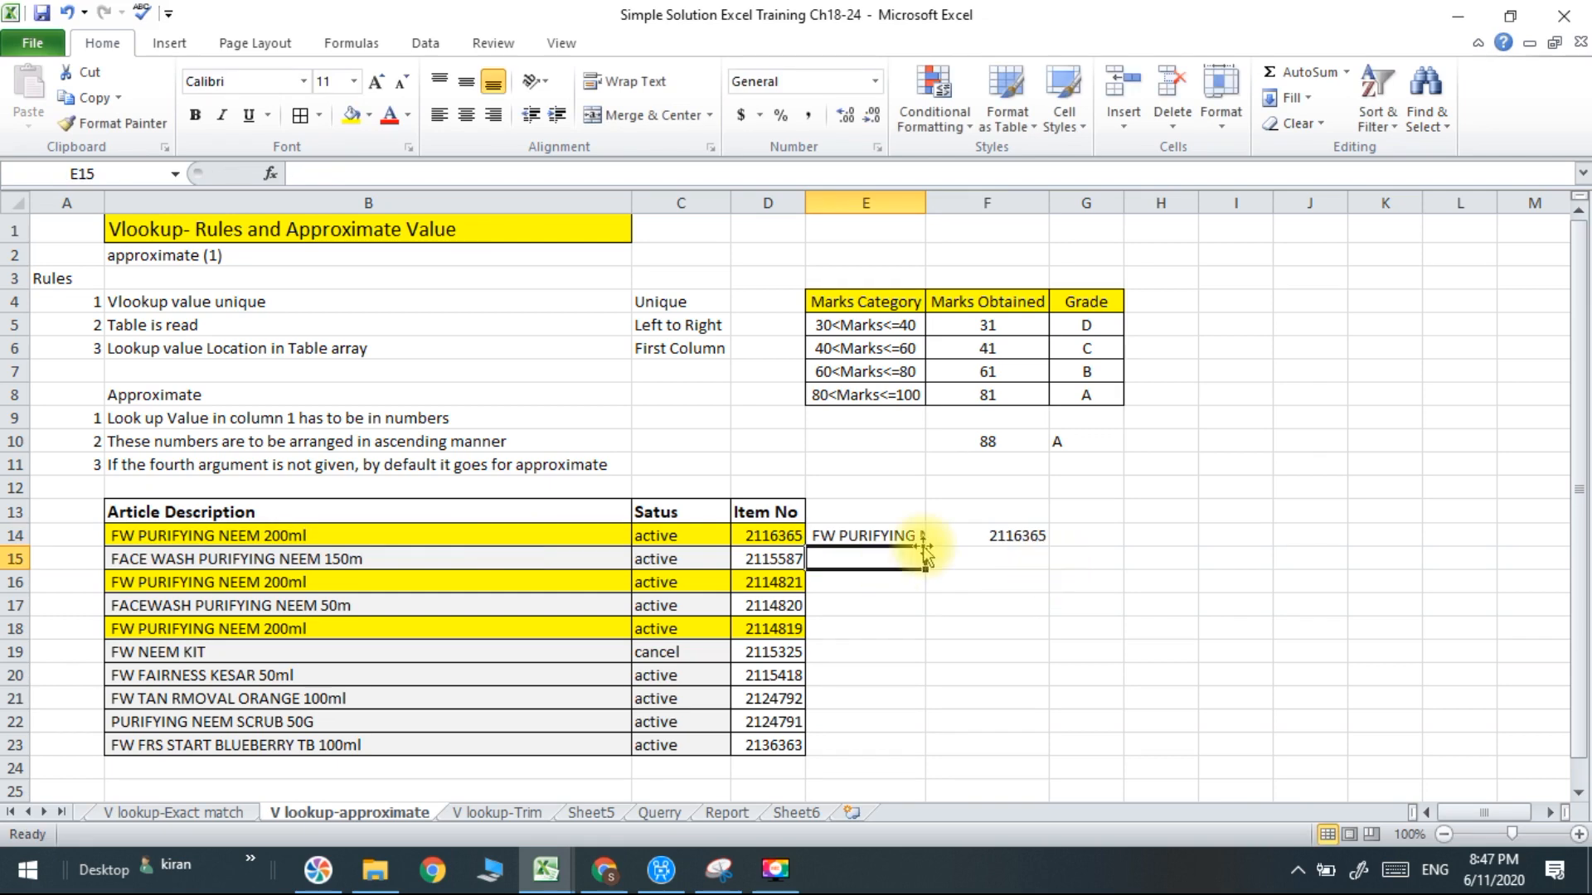
Auto-fit the width of column E to the full article description in E14.
{"action": "left_click", "coordinate": [869, 534]}
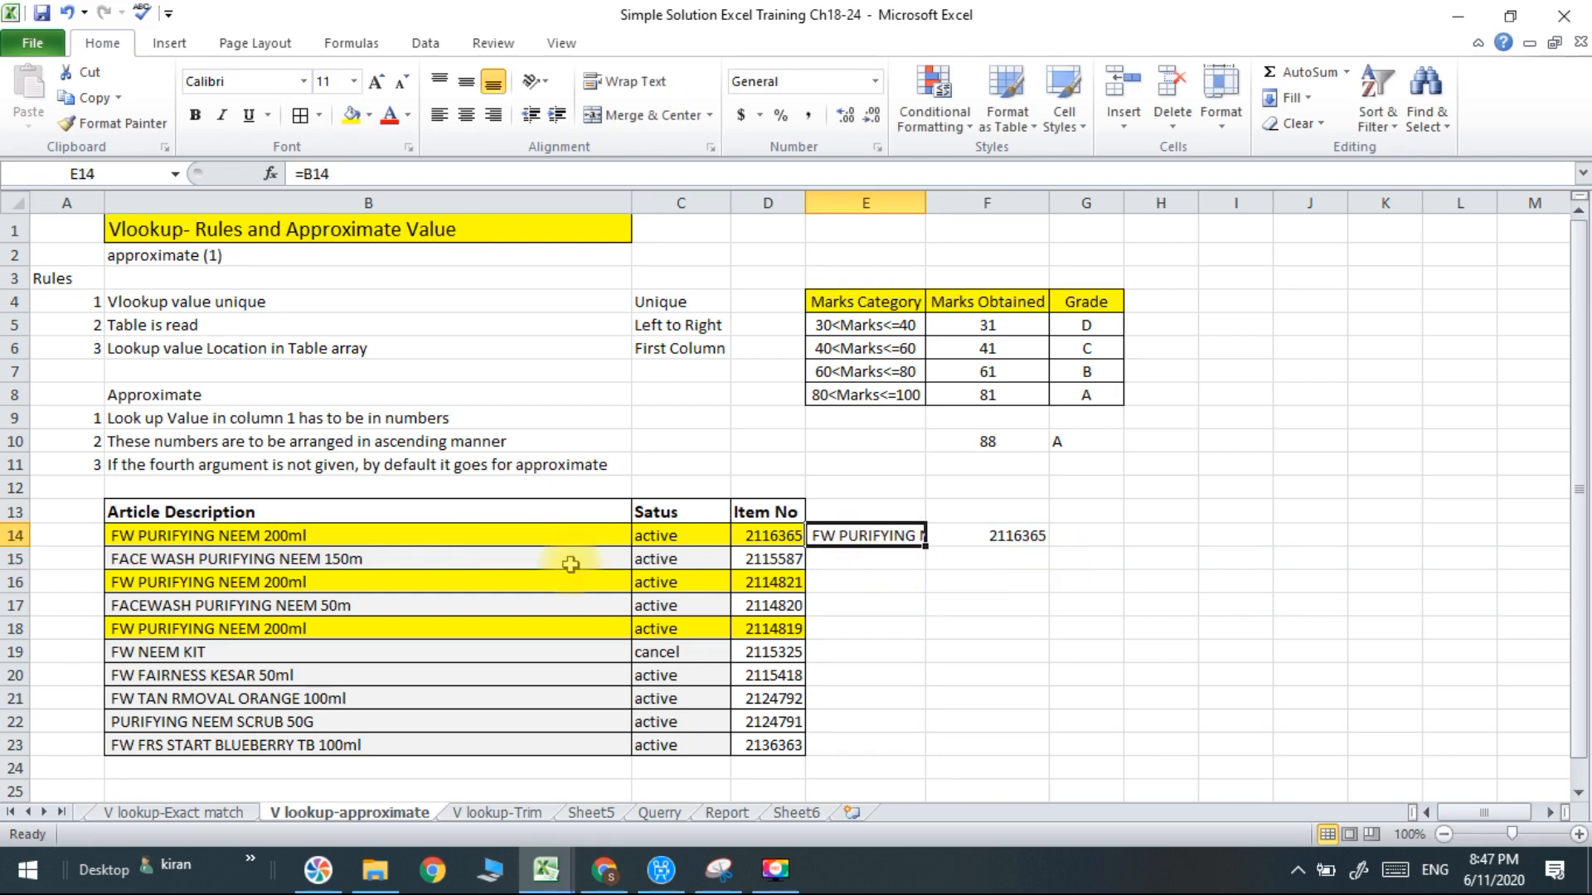
{"action": "left_click", "coordinate": [294, 534]}
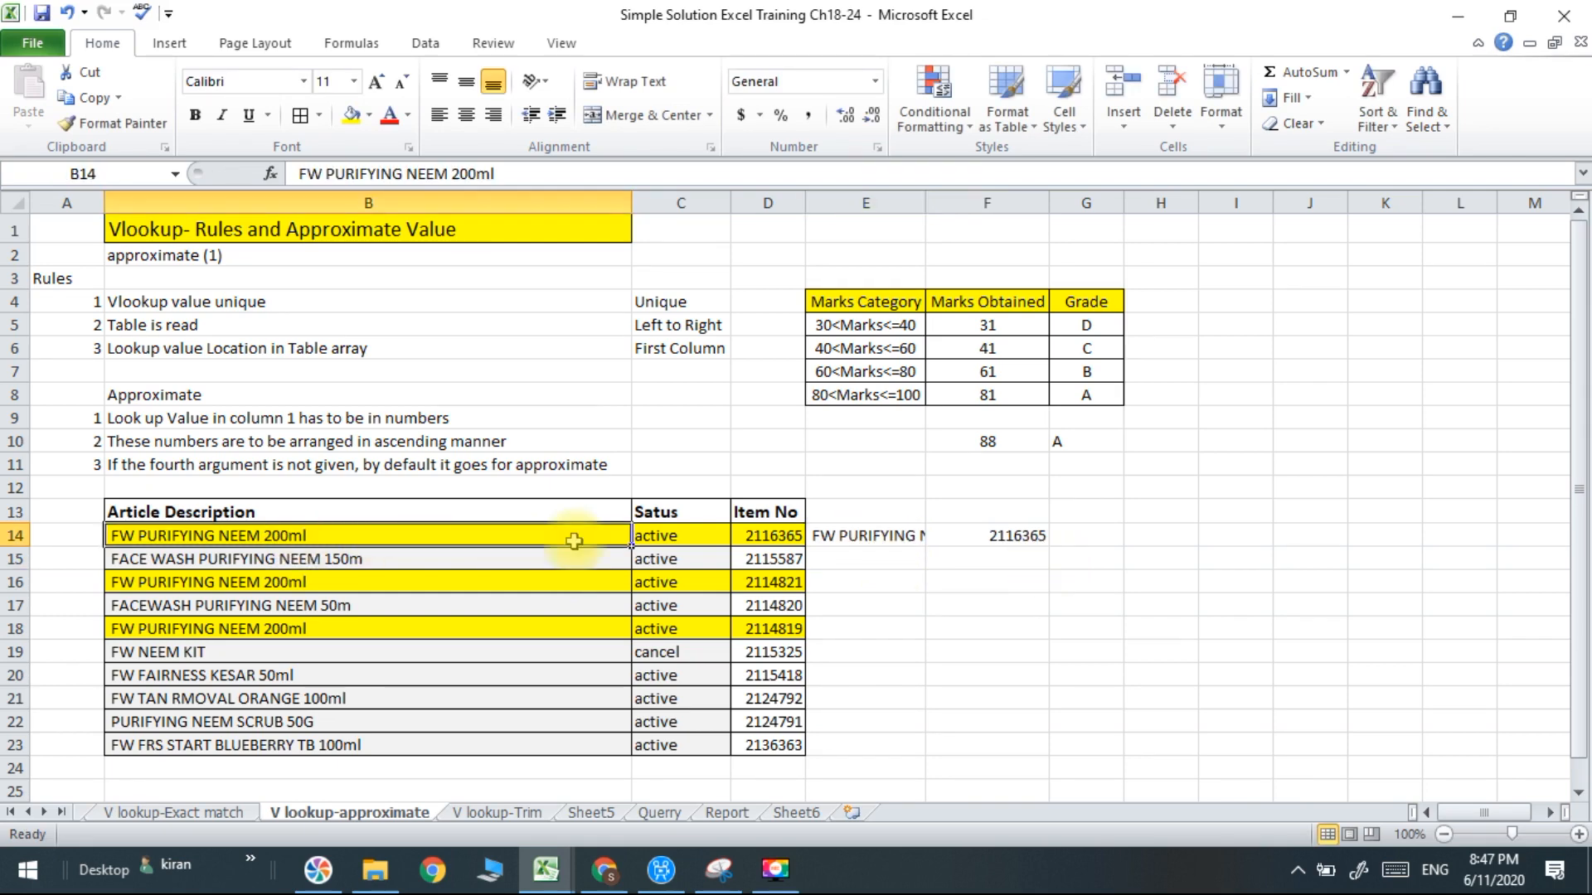
{"action": "left_click", "coordinate": [911, 536]}
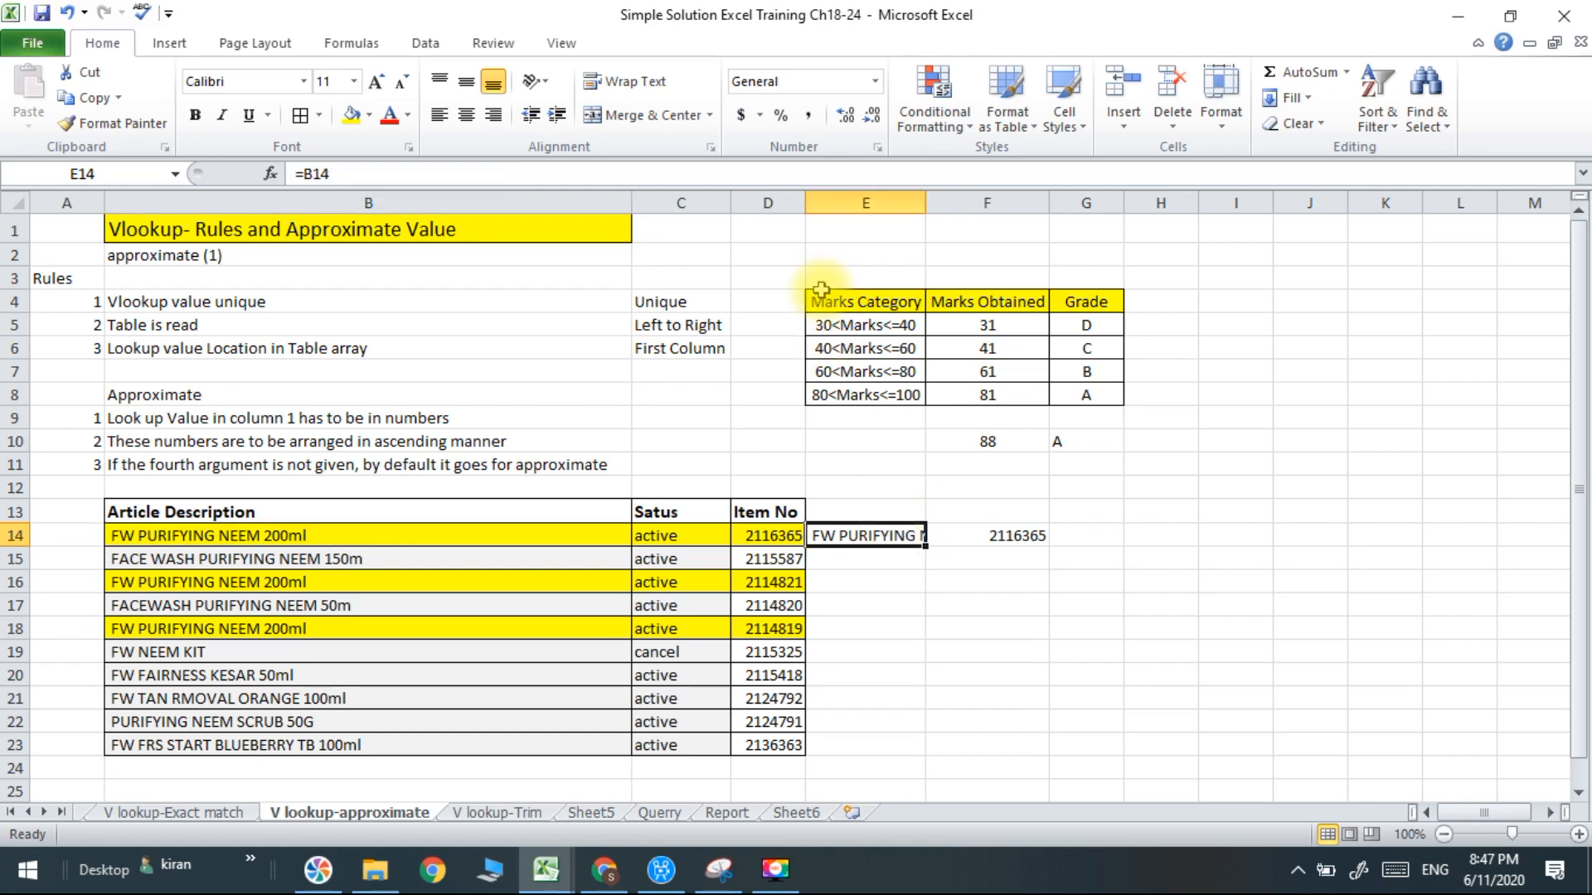
{"action": "double_click", "coordinate": [923, 205]}
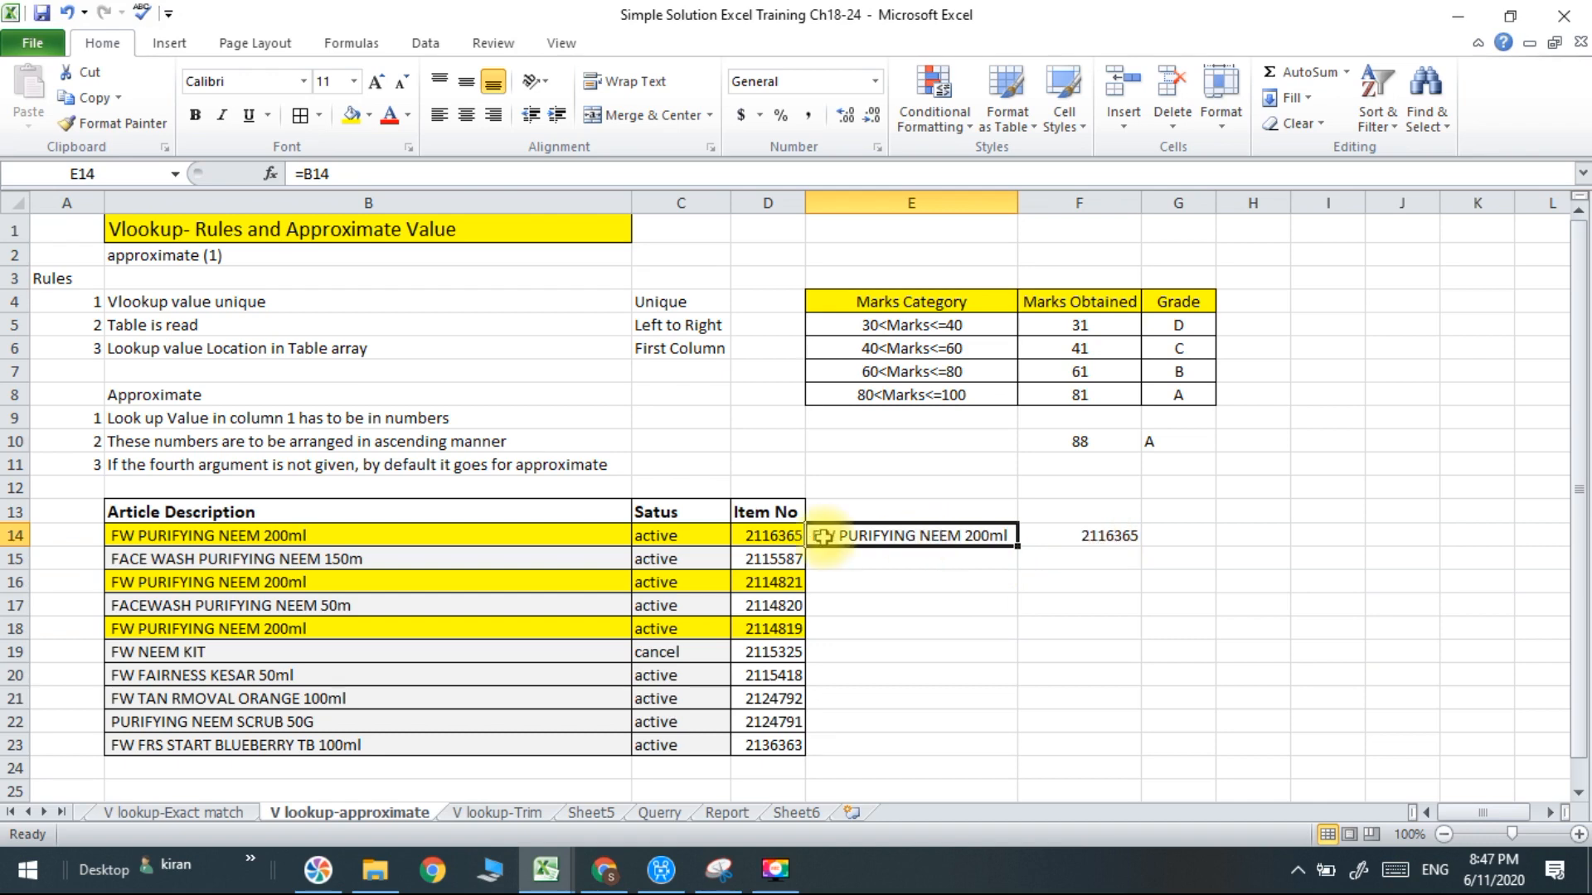
Examine the repeated FW PURIFYING NEEM 200ml entries and their item numbers, and how the table reads from the description column across to the item number.
{"action": "left_click", "coordinate": [745, 540]}
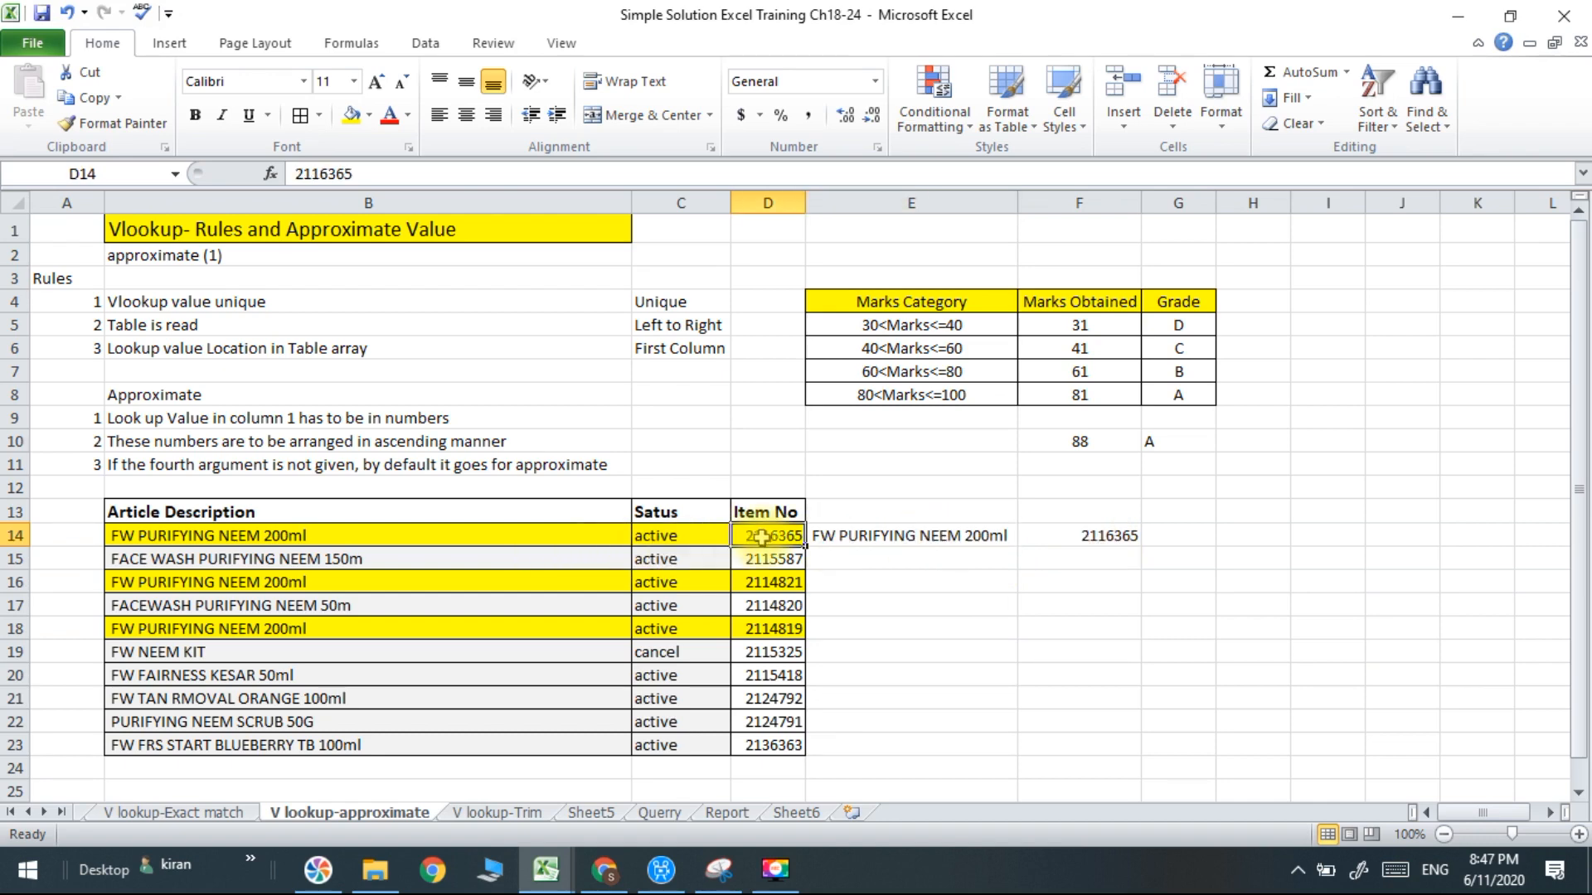
{"action": "left_click", "coordinate": [538, 532]}
{"action": "left_click", "coordinate": [550, 583]}
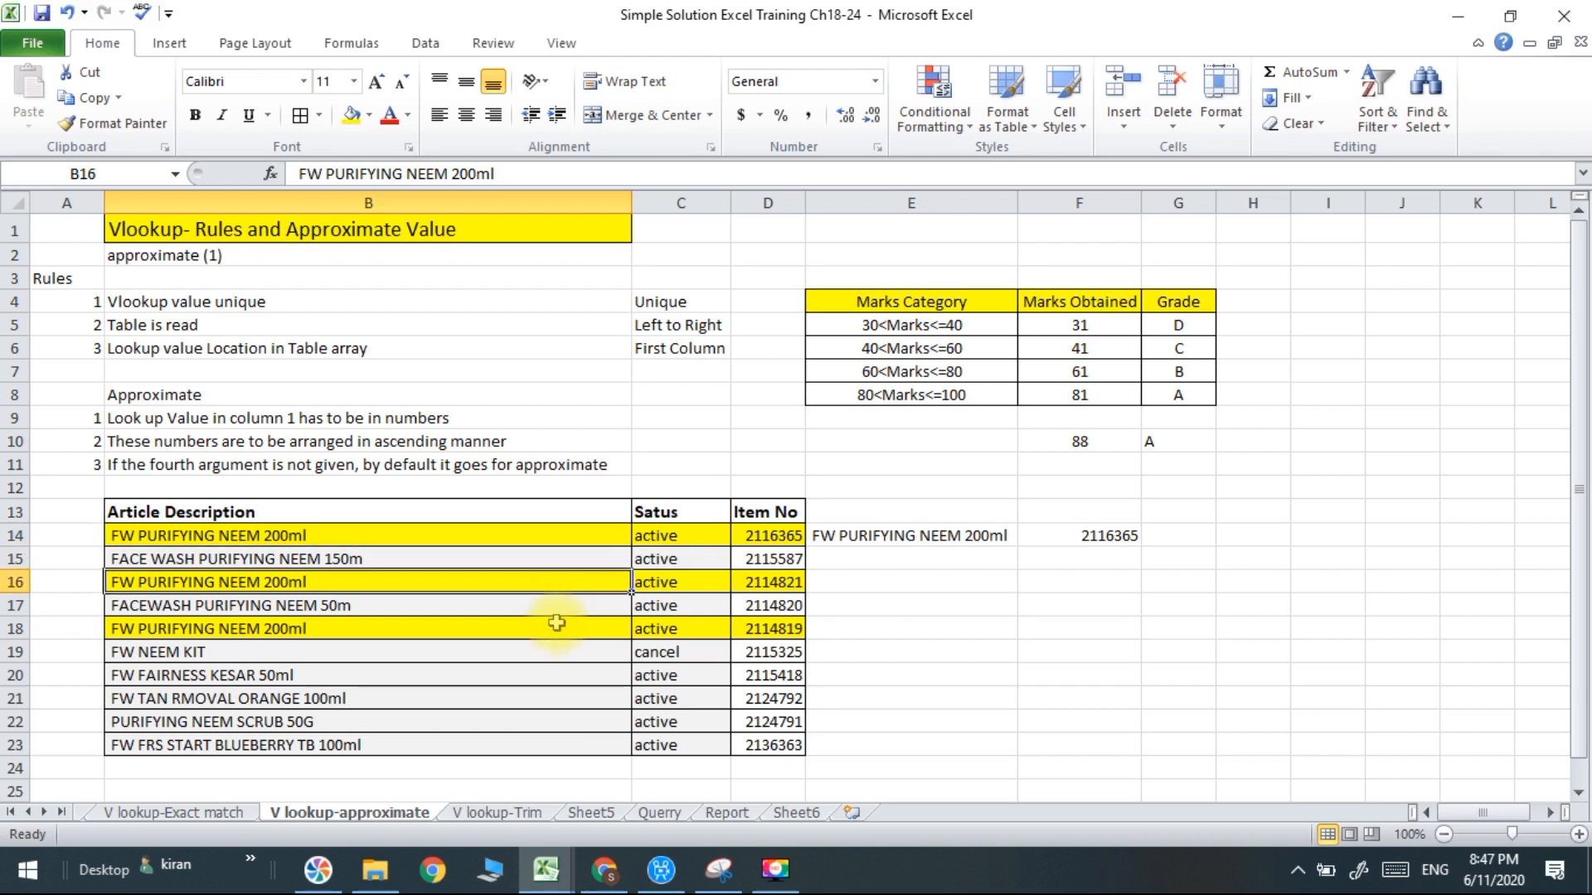
{"action": "left_click", "coordinate": [558, 629]}
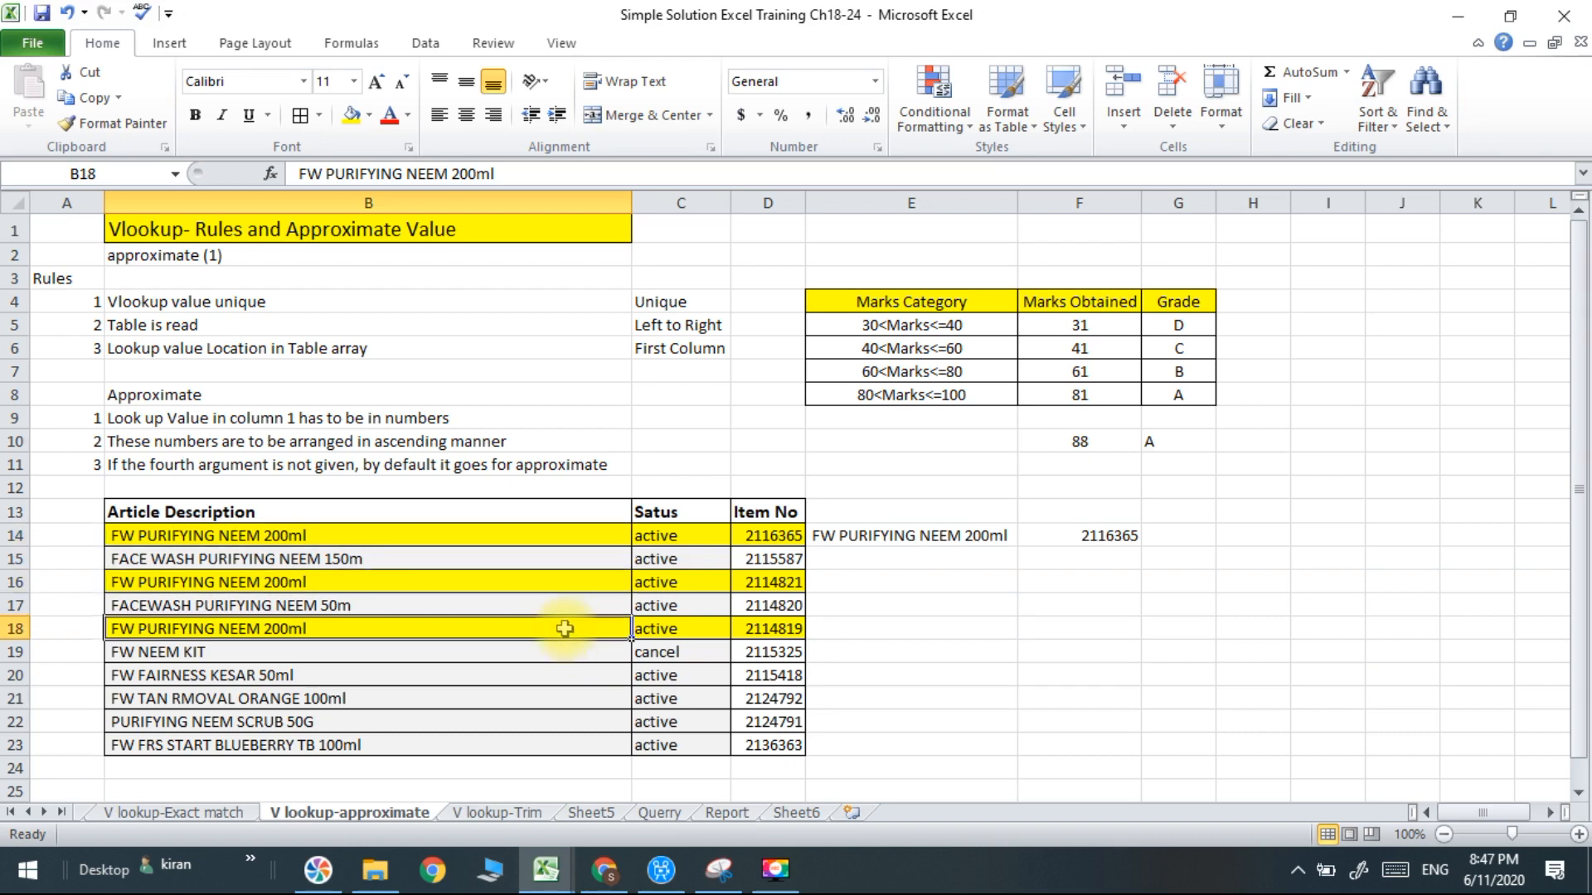
{"action": "left_click", "coordinate": [786, 632]}
{"action": "left_click", "coordinate": [784, 587]}
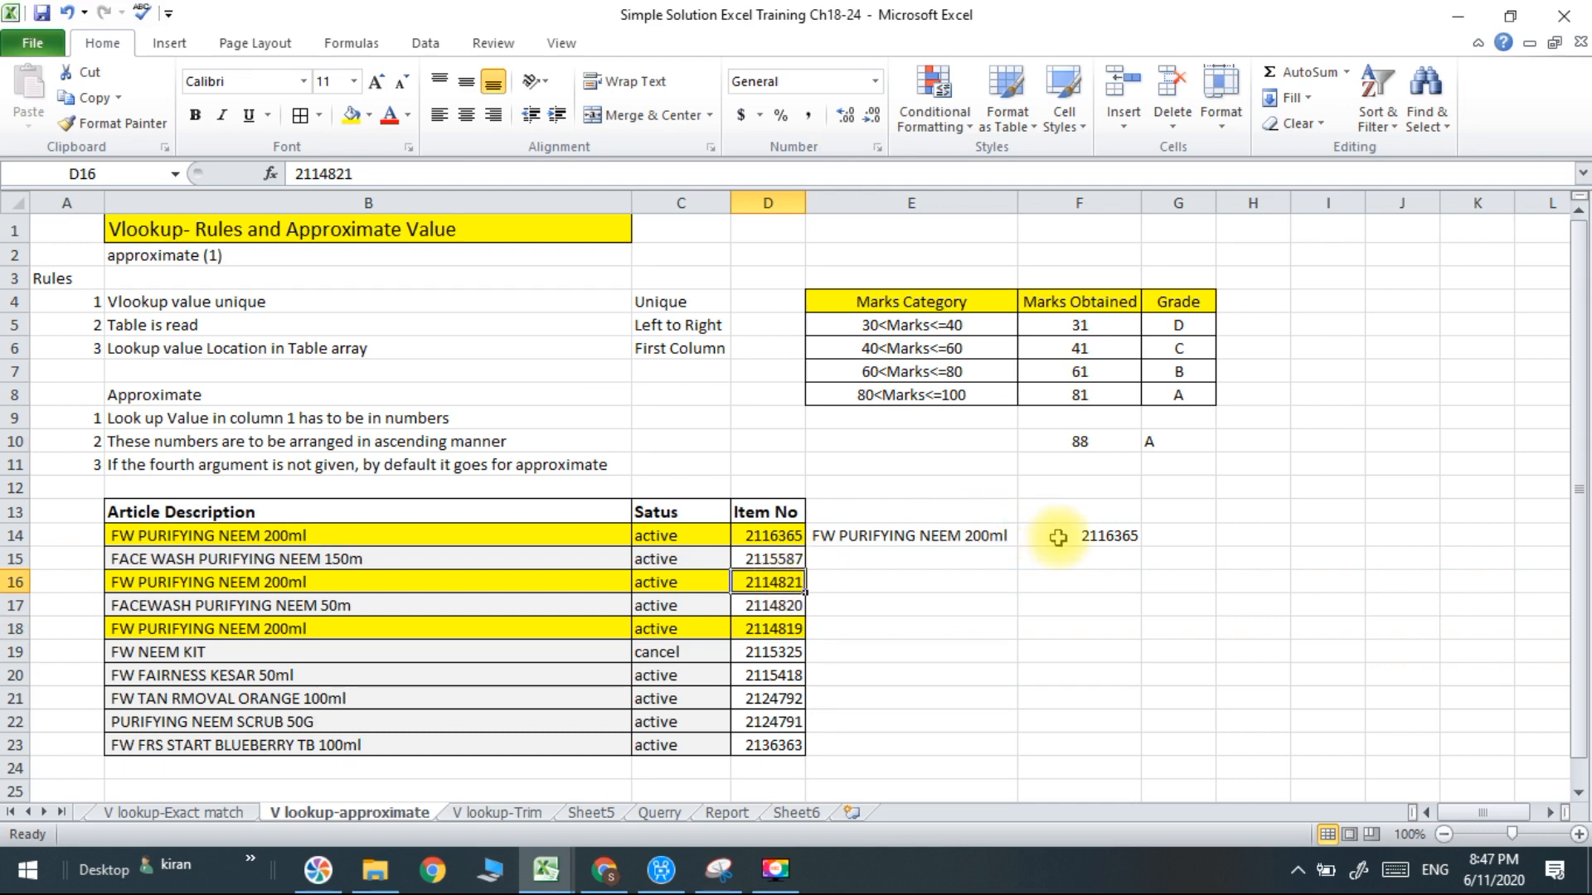
{"action": "left_click", "coordinate": [985, 538]}
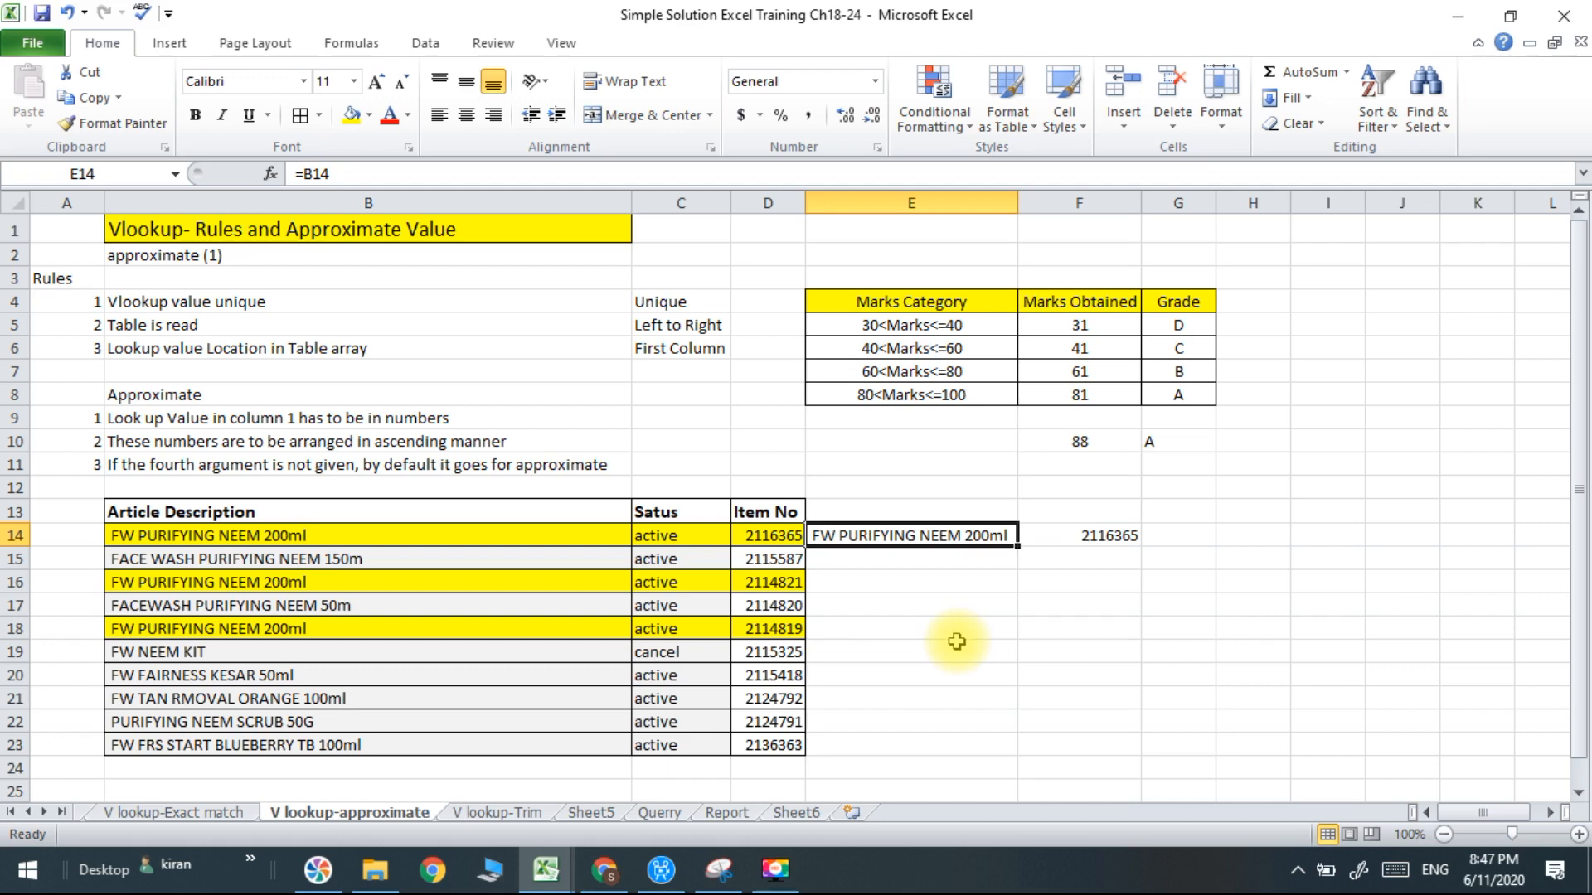
{"action": "left_click_drag", "start_coordinate": [441, 540], "coordinate": [450, 736]}
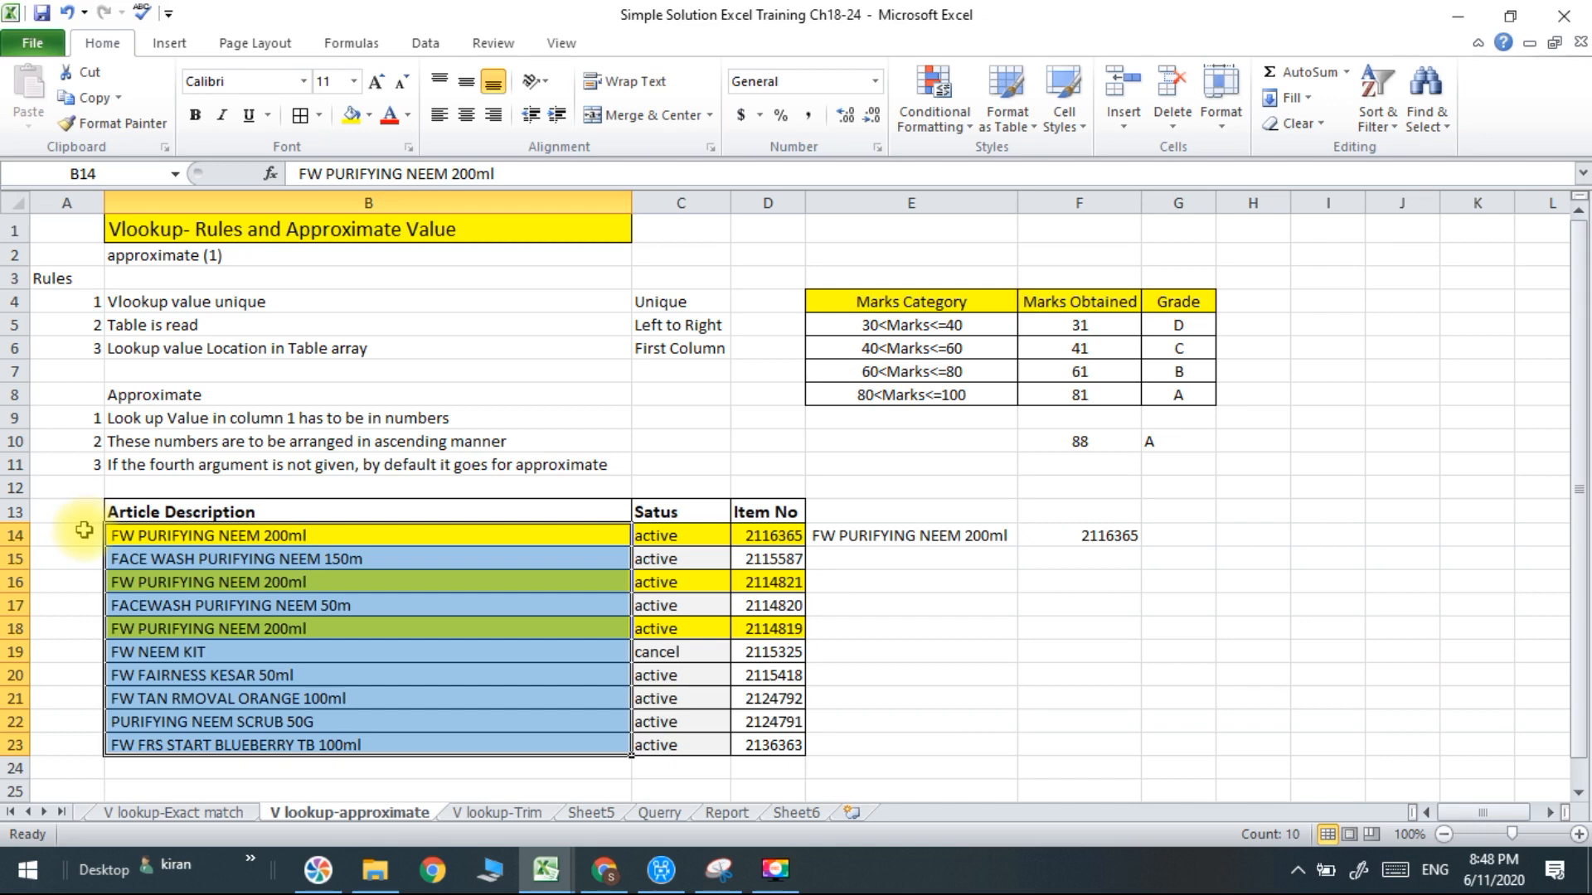
{"action": "left_click_drag", "start_coordinate": [84, 531], "coordinate": [88, 745]}
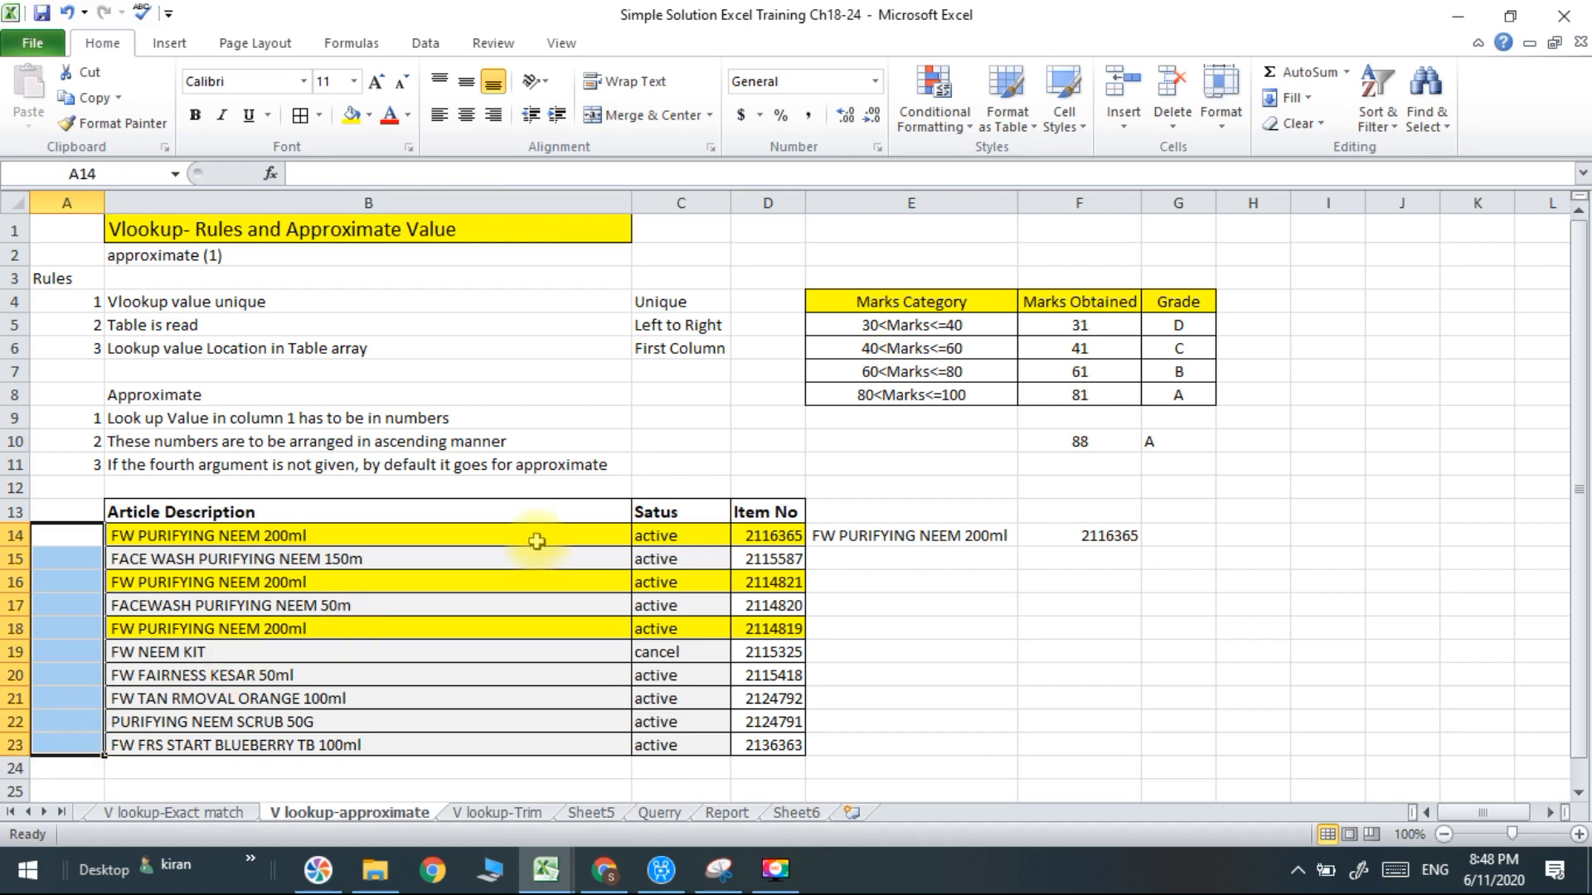
{"action": "left_click_drag", "start_coordinate": [537, 538], "coordinate": [551, 739]}
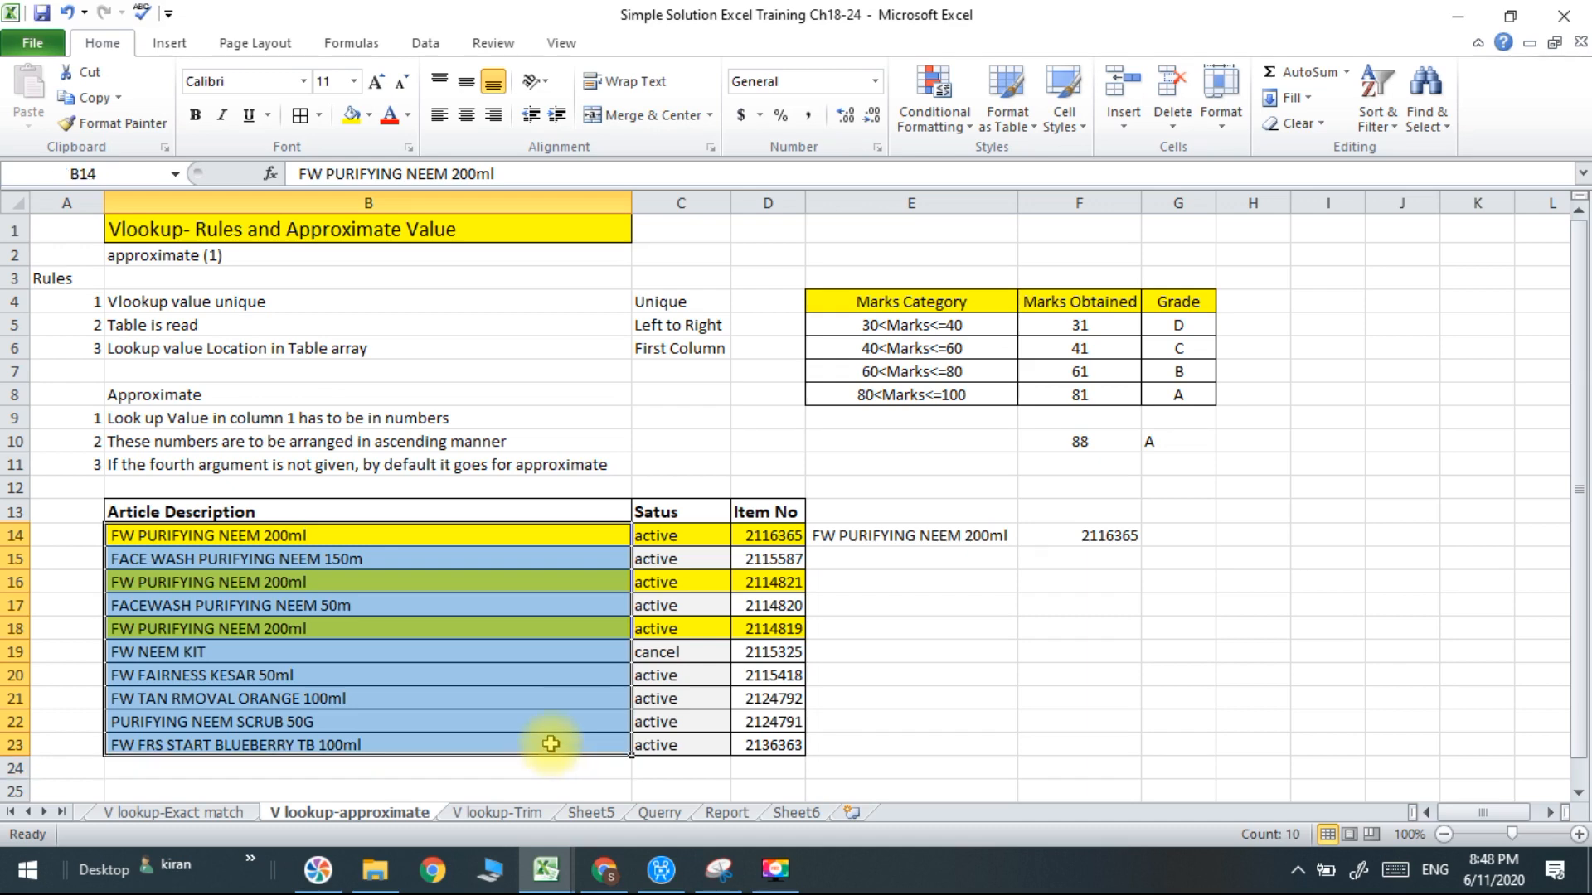
{"action": "left_click", "coordinate": [713, 718]}
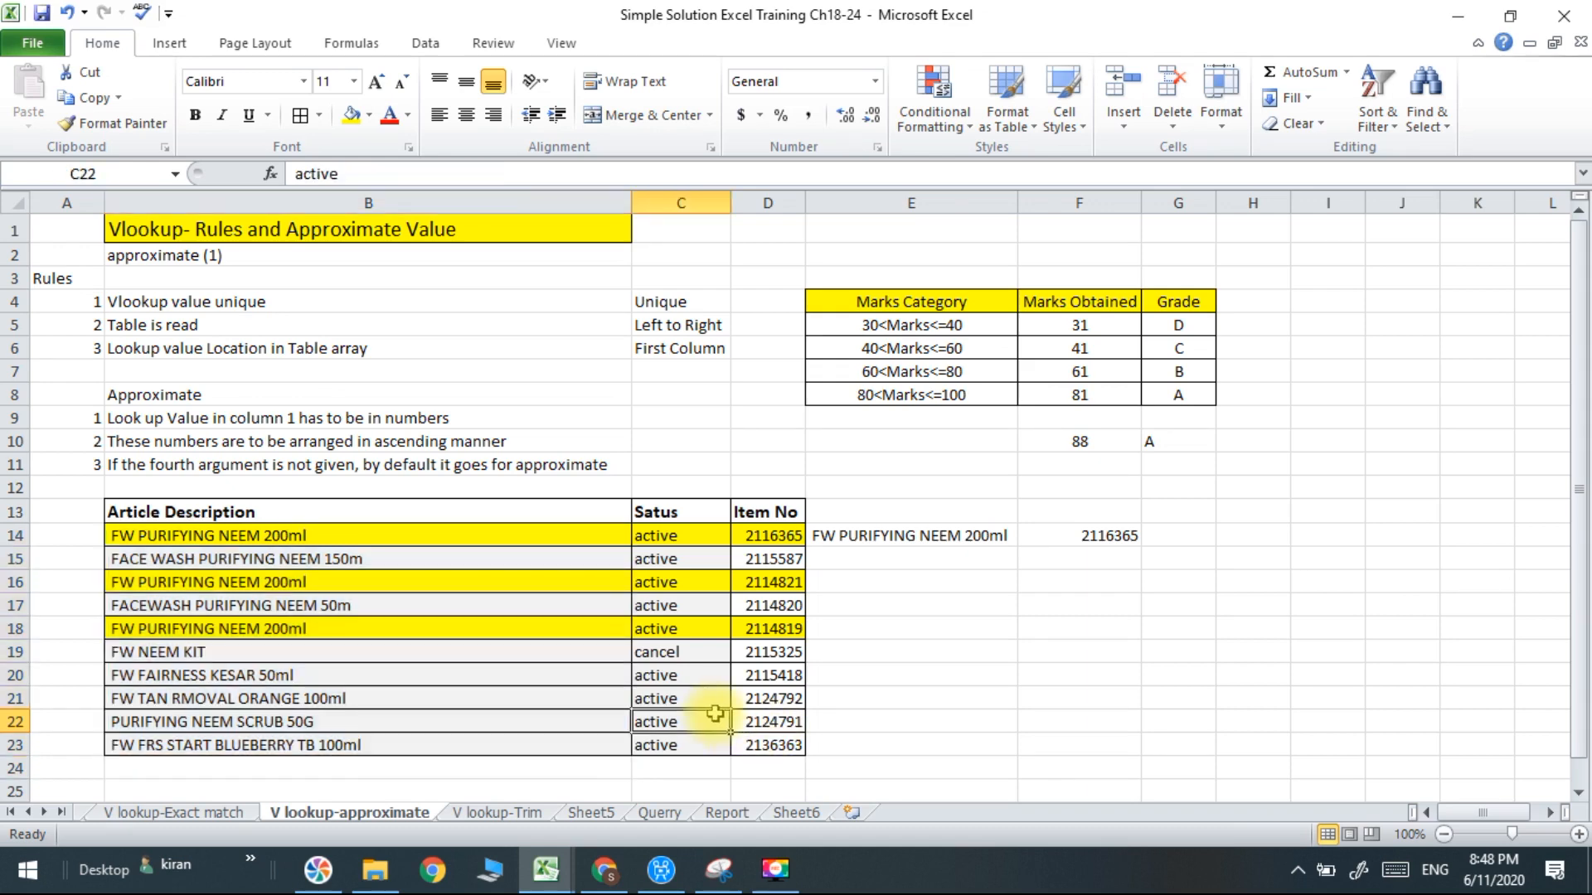
{"action": "left_click", "coordinate": [758, 721]}
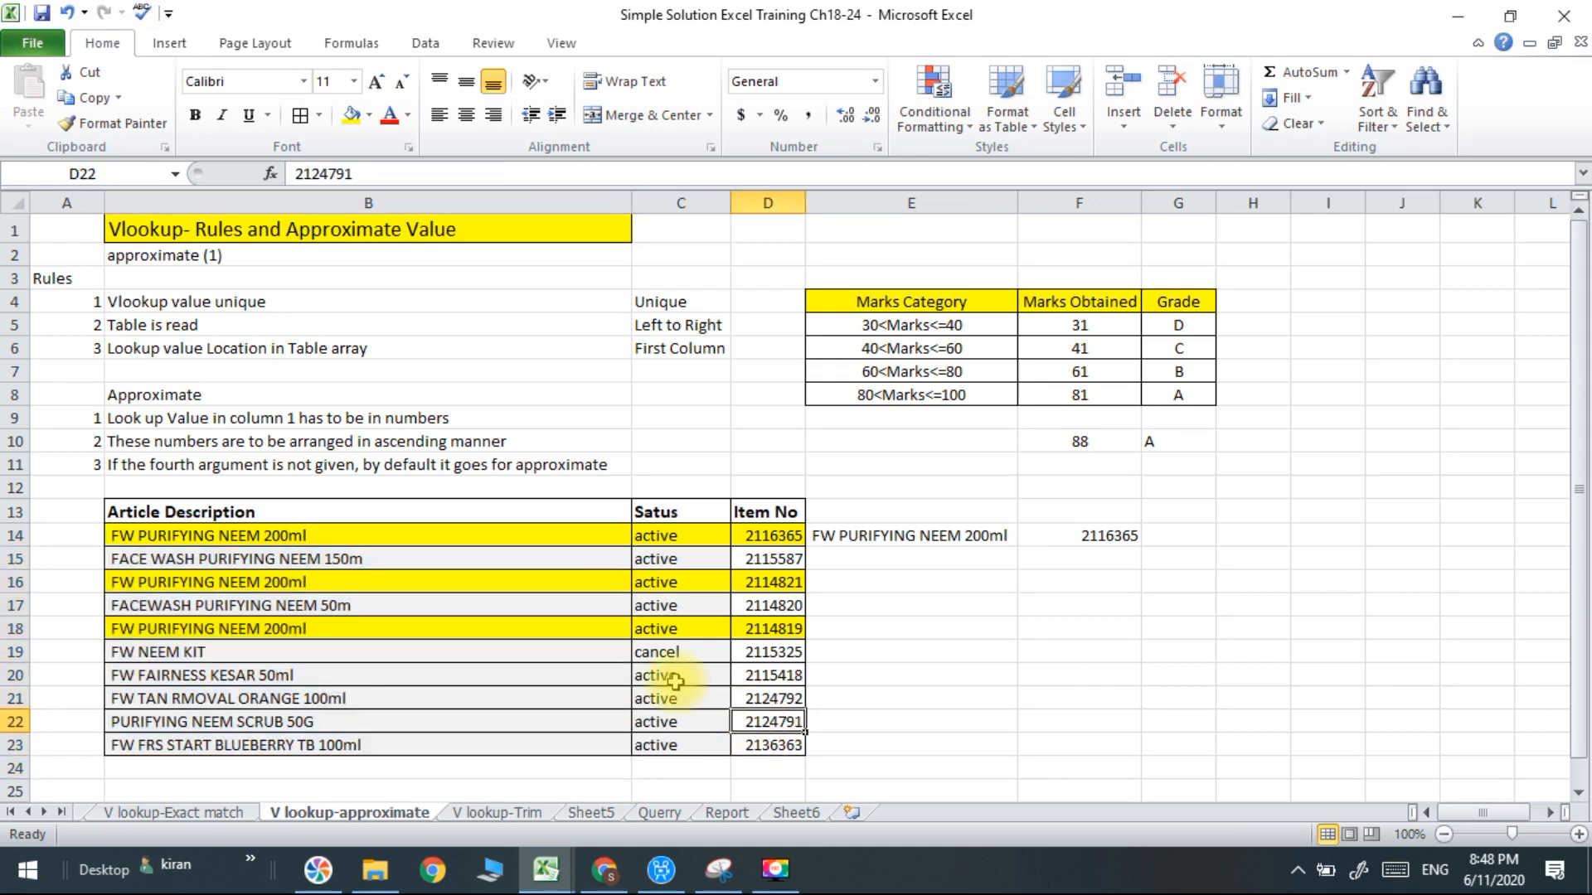
Examine the left-to-right and first-column rules against the article table, from the Article Description column across to the status and item numbers.
{"action": "left_click", "coordinate": [246, 327]}
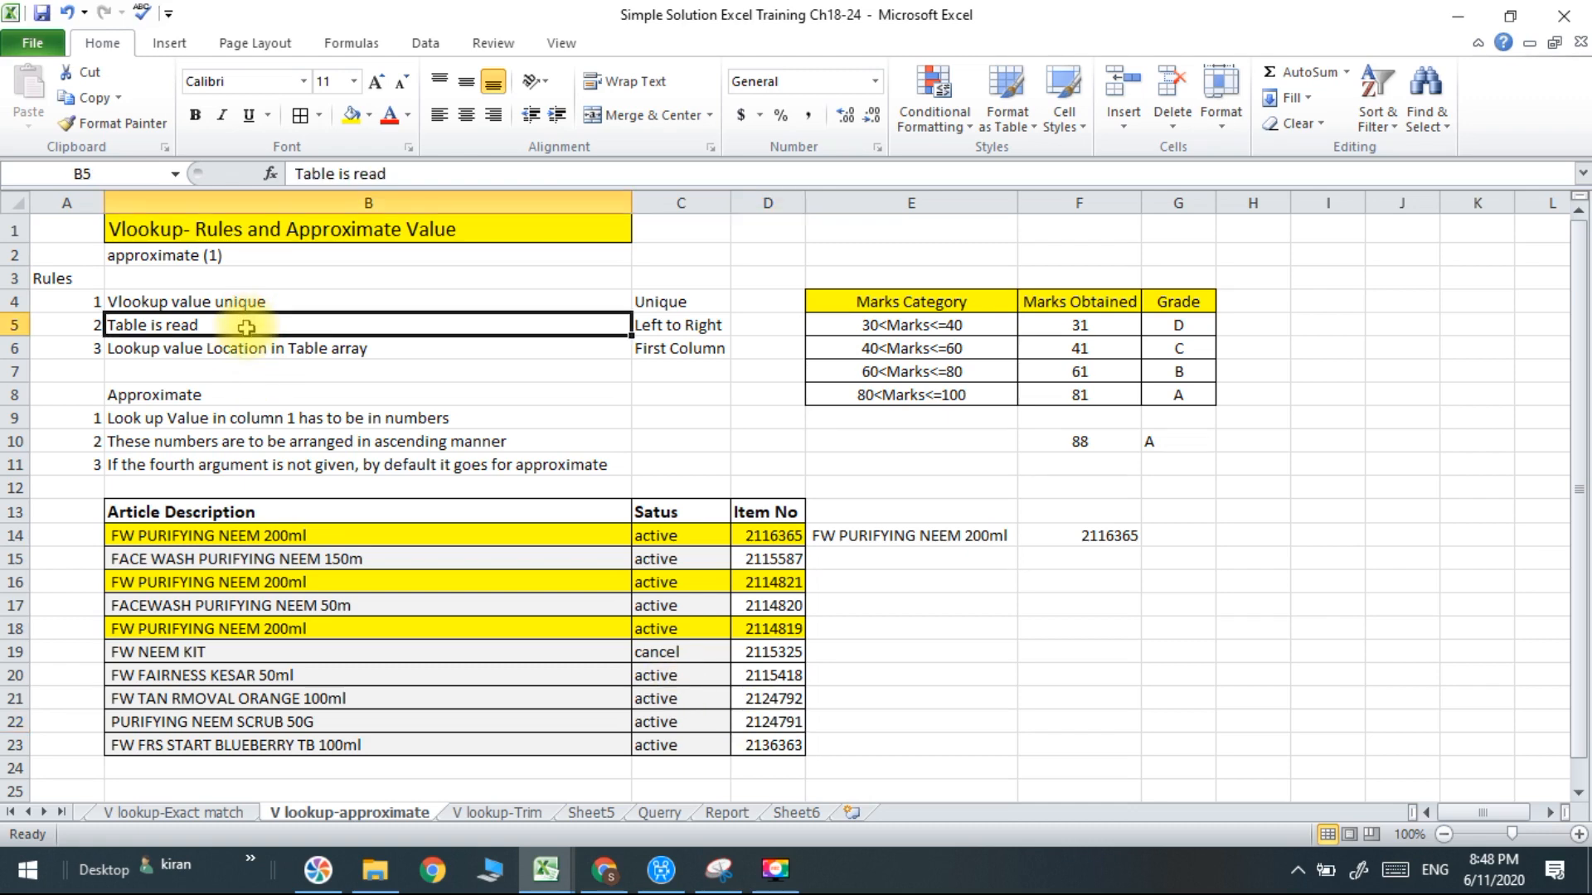
{"action": "left_click", "coordinate": [705, 326]}
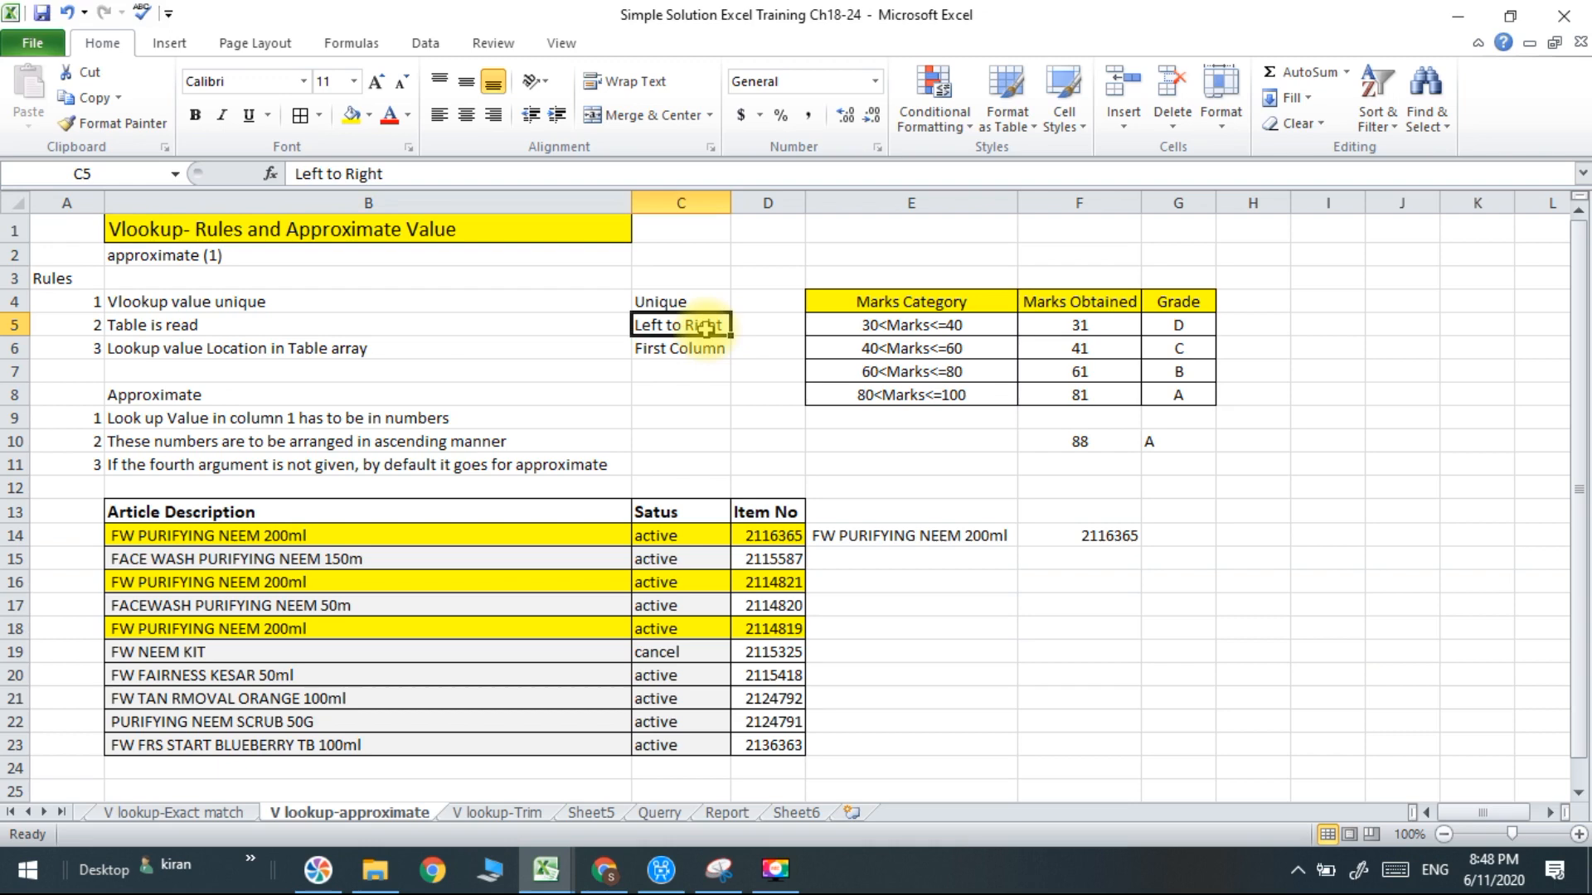
{"action": "left_click", "coordinate": [538, 353]}
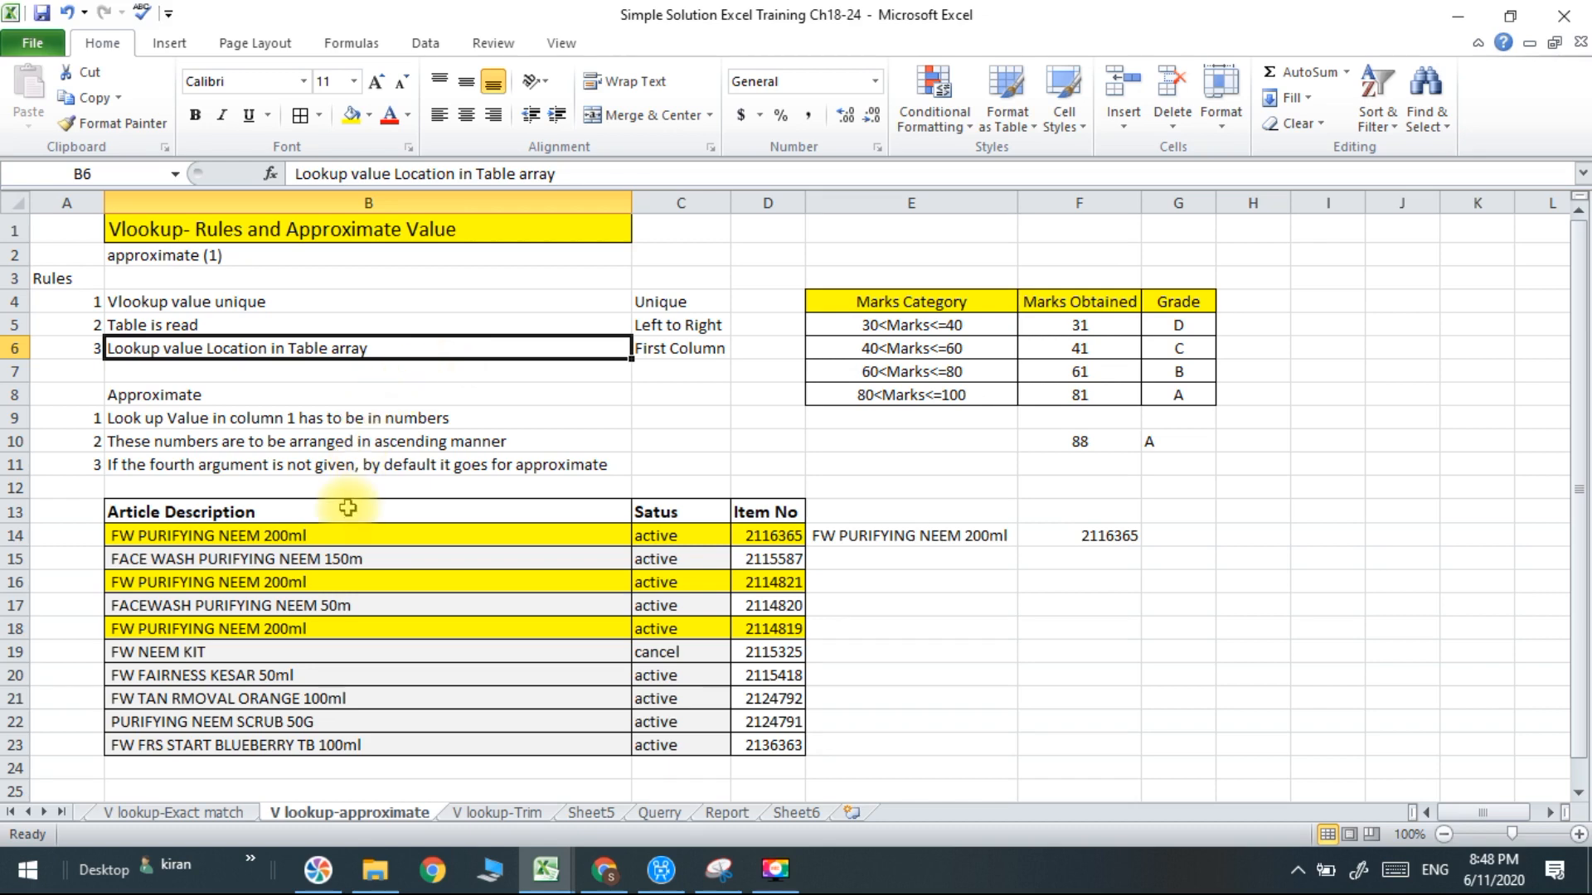
{"action": "left_click_drag", "start_coordinate": [286, 537], "coordinate": [806, 751]}
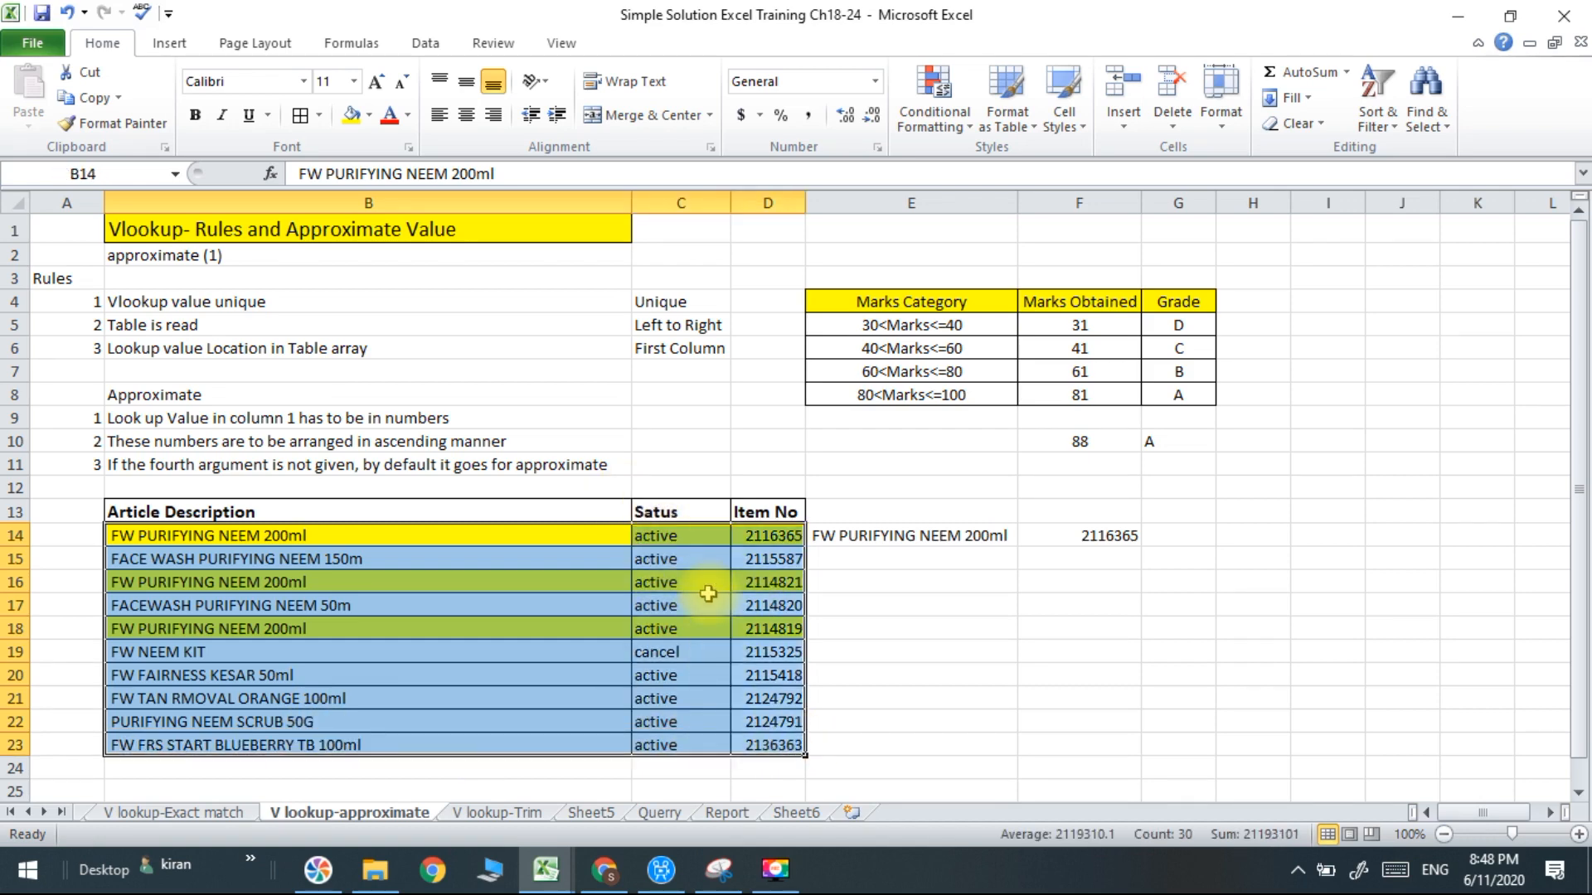
{"action": "left_click", "coordinate": [340, 511]}
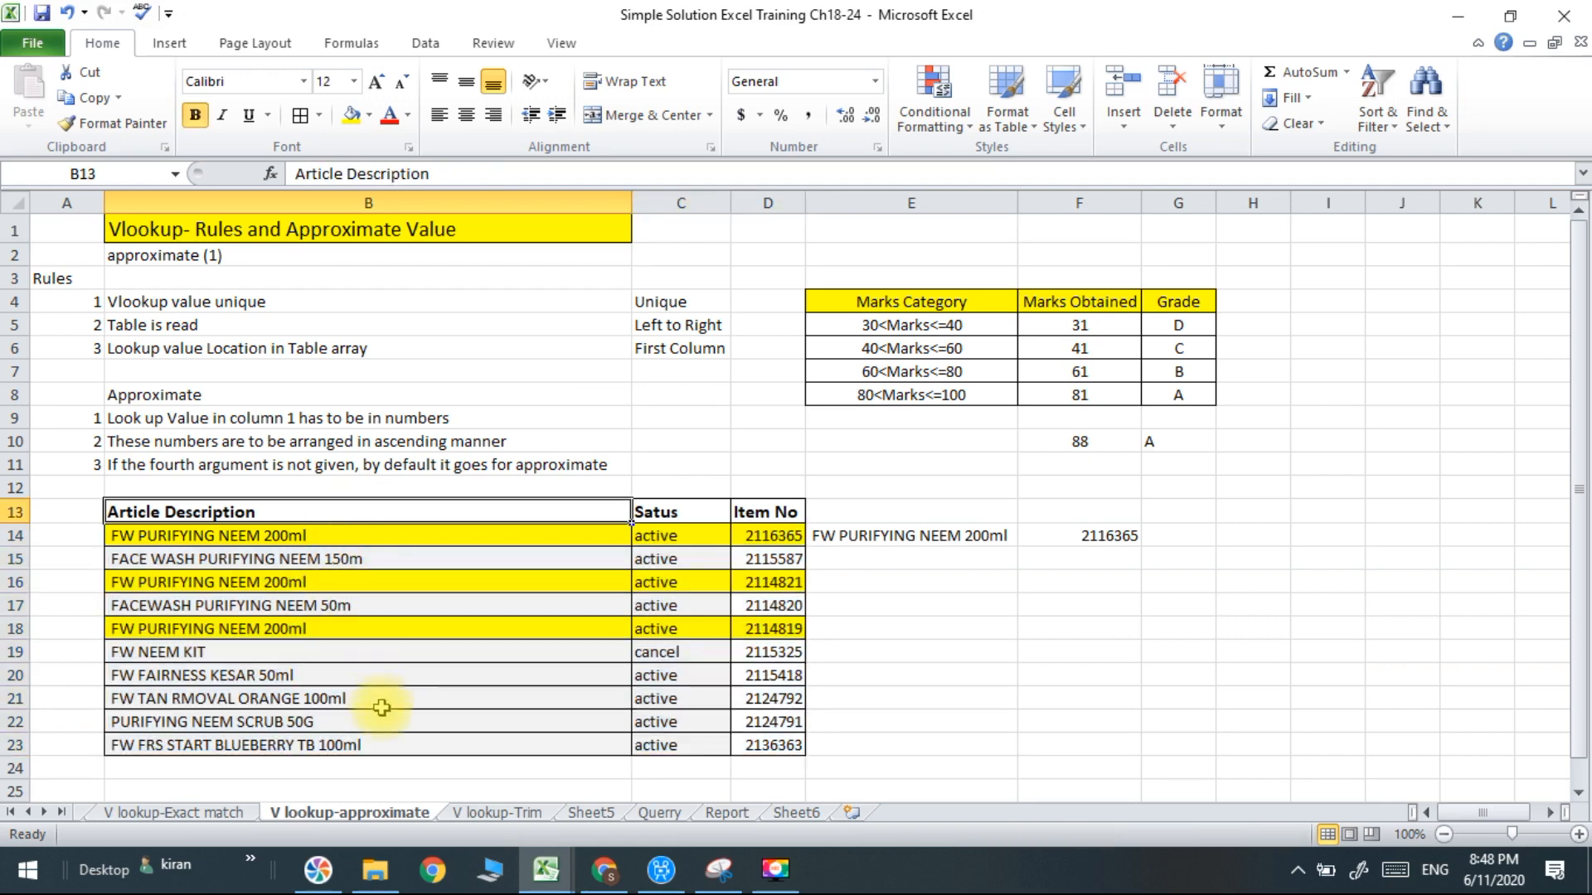
{"action": "left_click_drag", "start_coordinate": [378, 533], "coordinate": [409, 754]}
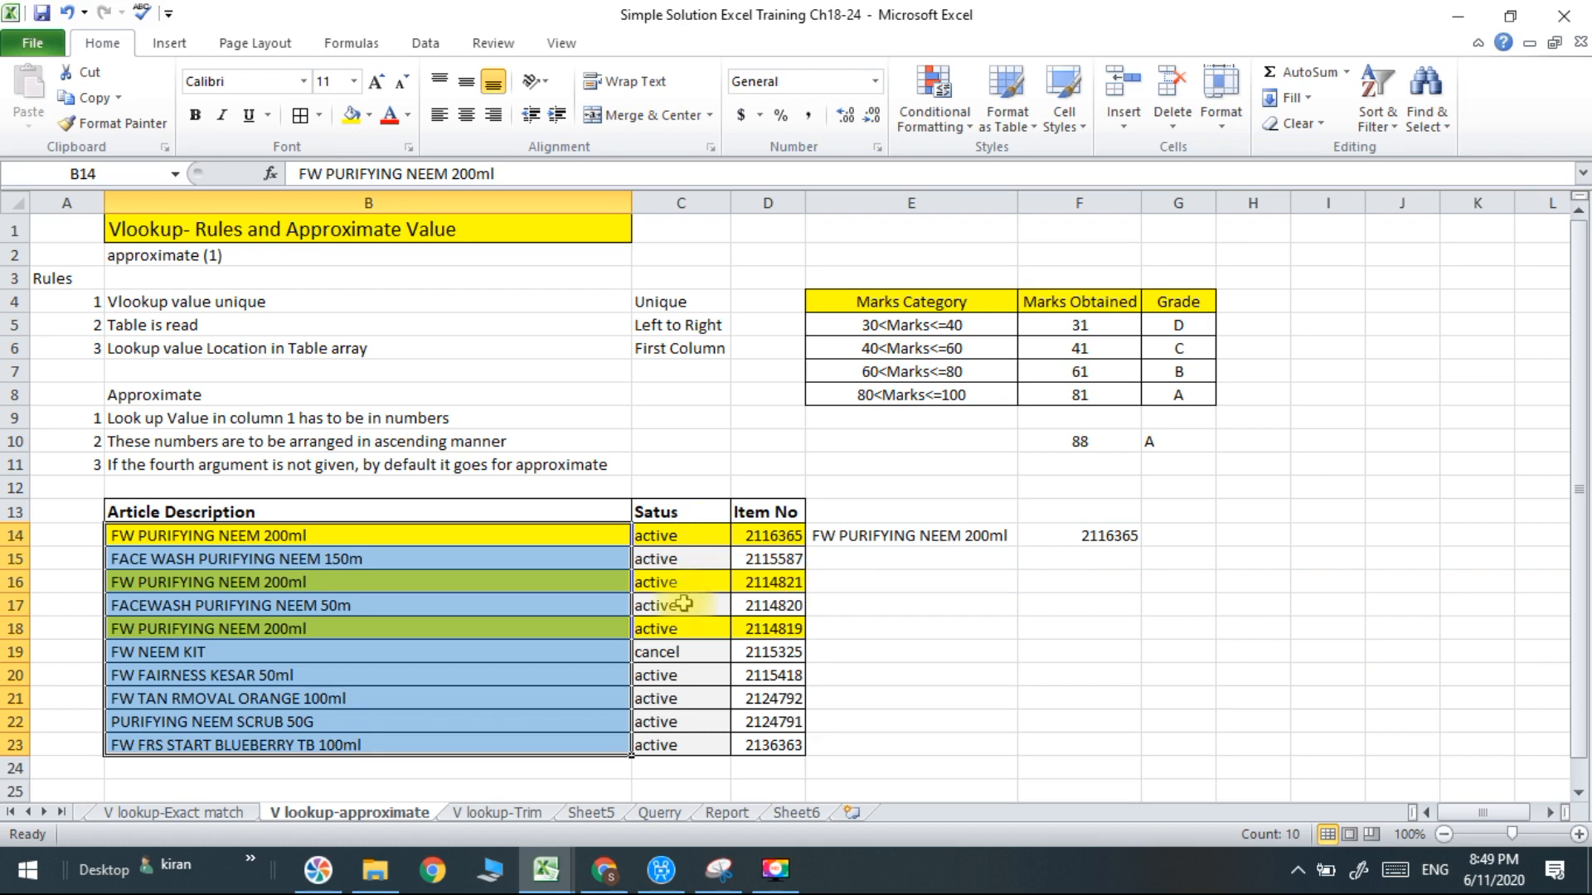
{"action": "left_click", "coordinate": [684, 536]}
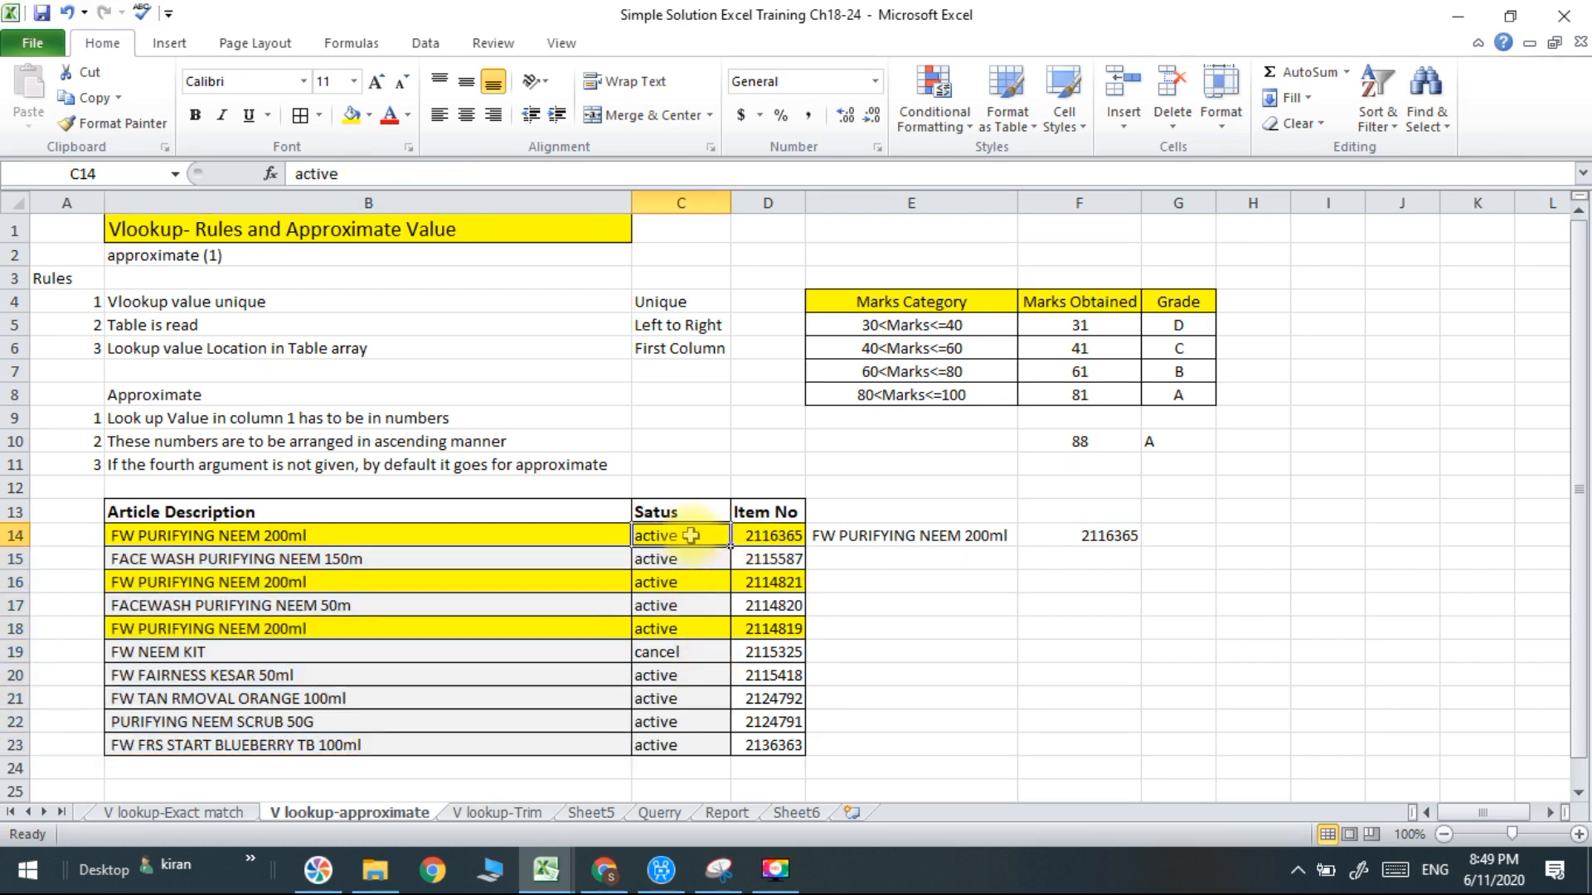
{"action": "left_click_drag", "start_coordinate": [680, 532], "coordinate": [834, 715]}
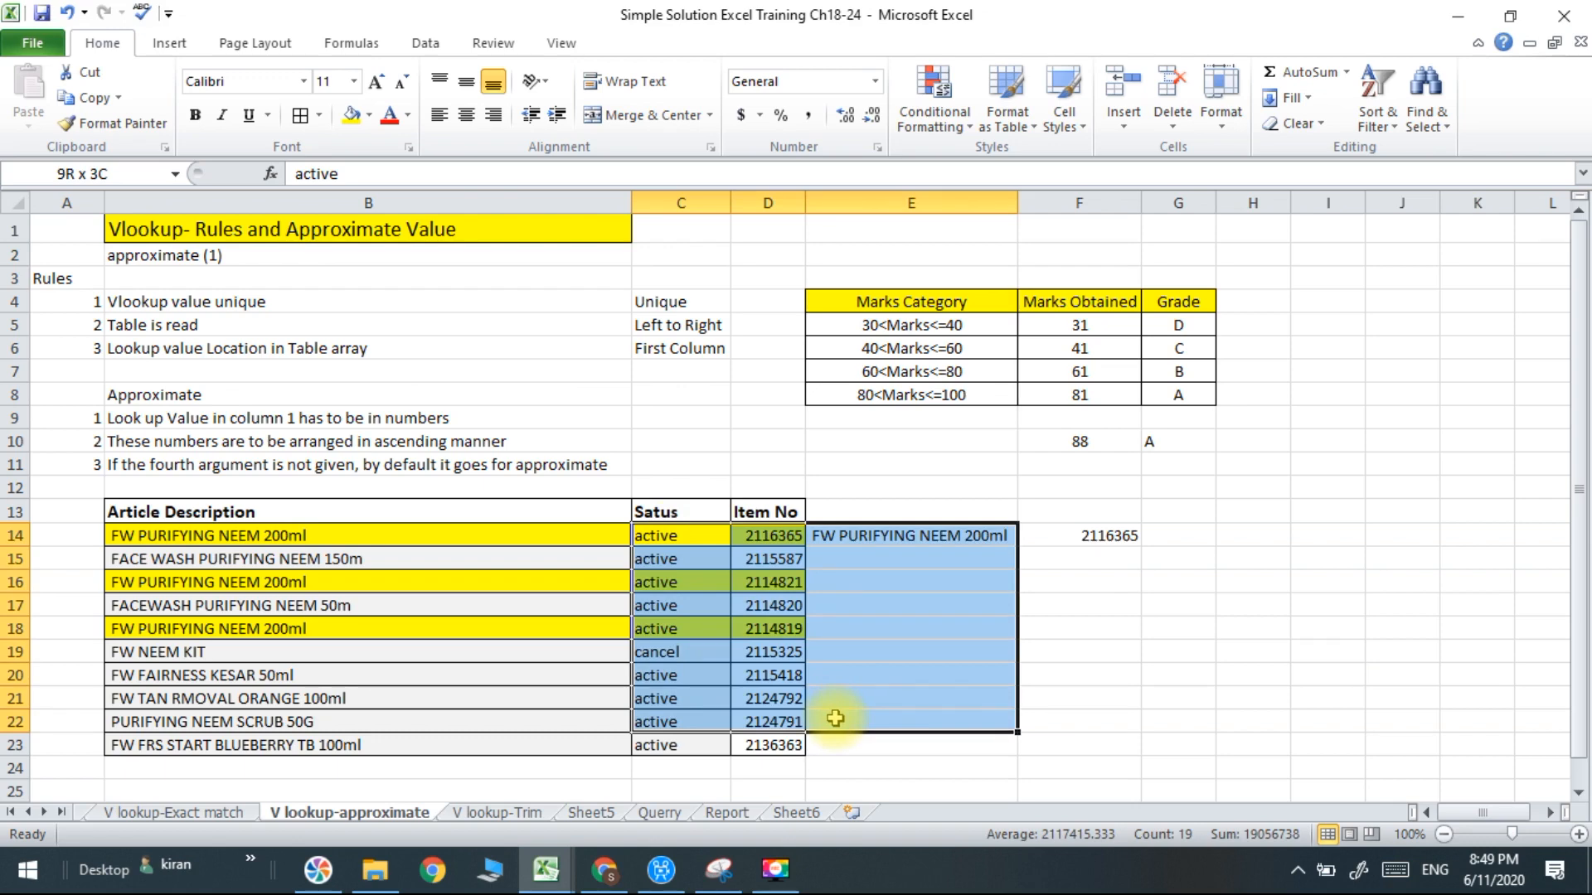
{"action": "left_click_drag", "start_coordinate": [593, 537], "coordinate": [783, 748]}
{"action": "left_click", "coordinate": [1331, 695]}
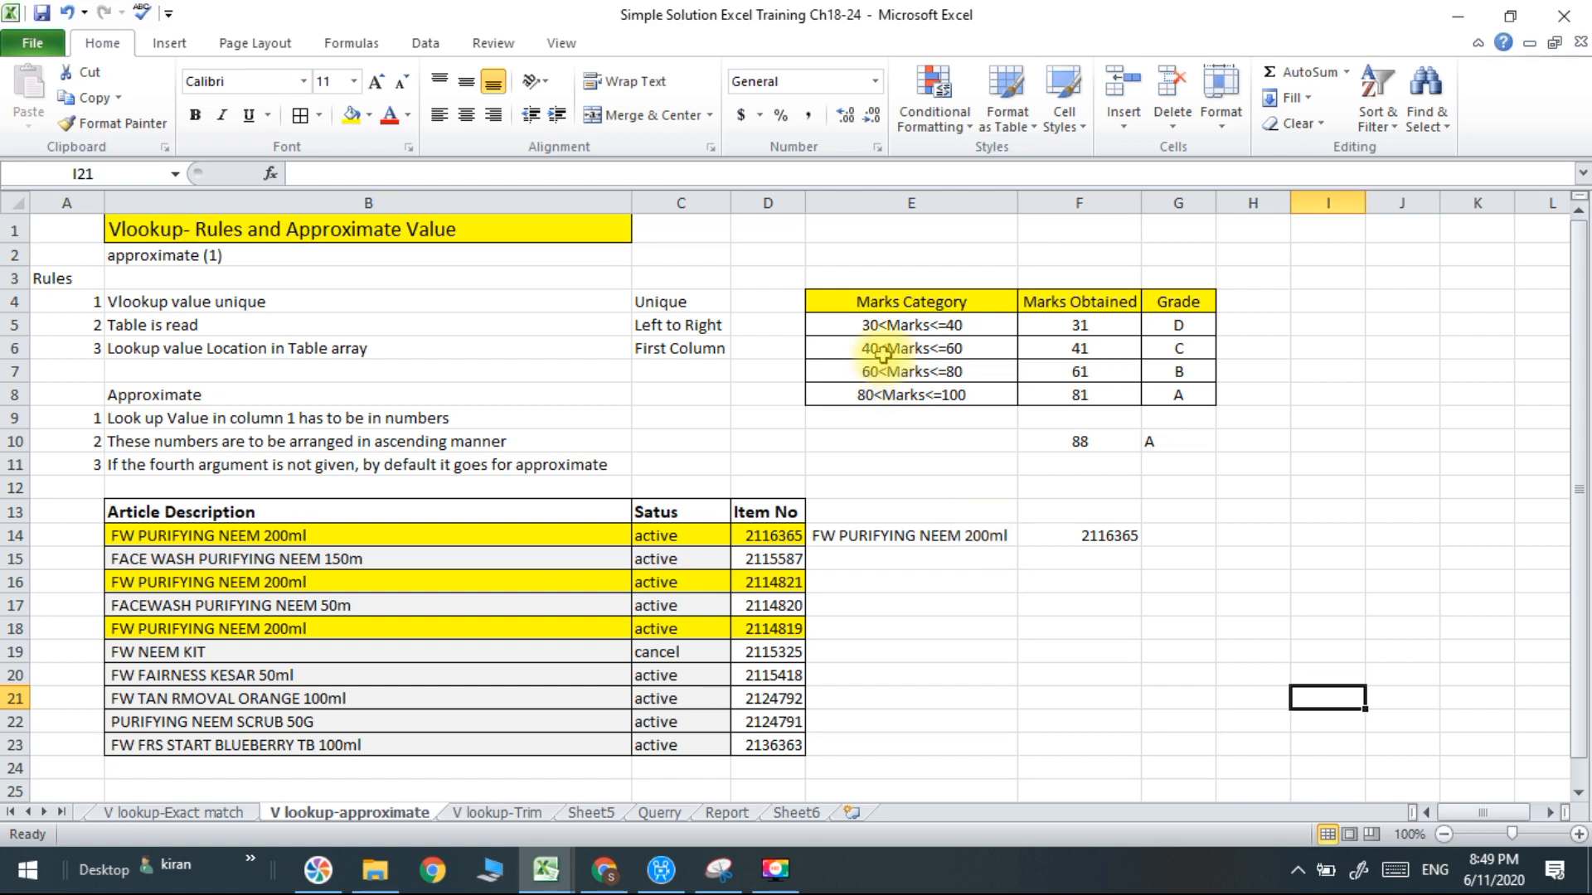
Examine the marks table's categories and grades, and the marks value in F10 used for the grade lookup.
{"action": "left_click_drag", "start_coordinate": [908, 304], "coordinate": [1165, 396]}
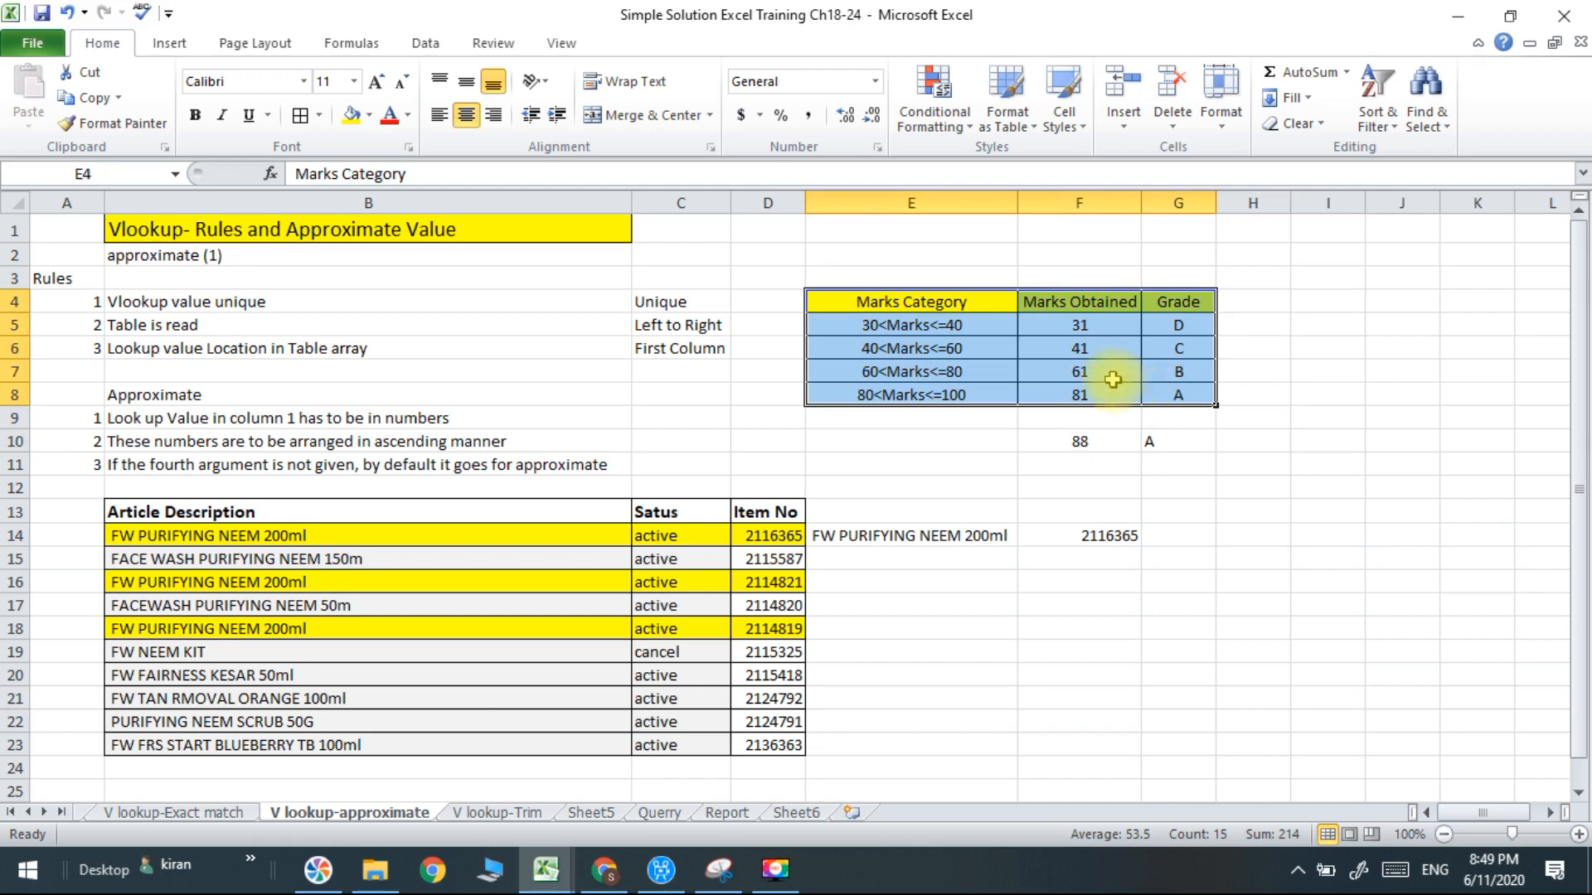
{"action": "left_click", "coordinate": [910, 325]}
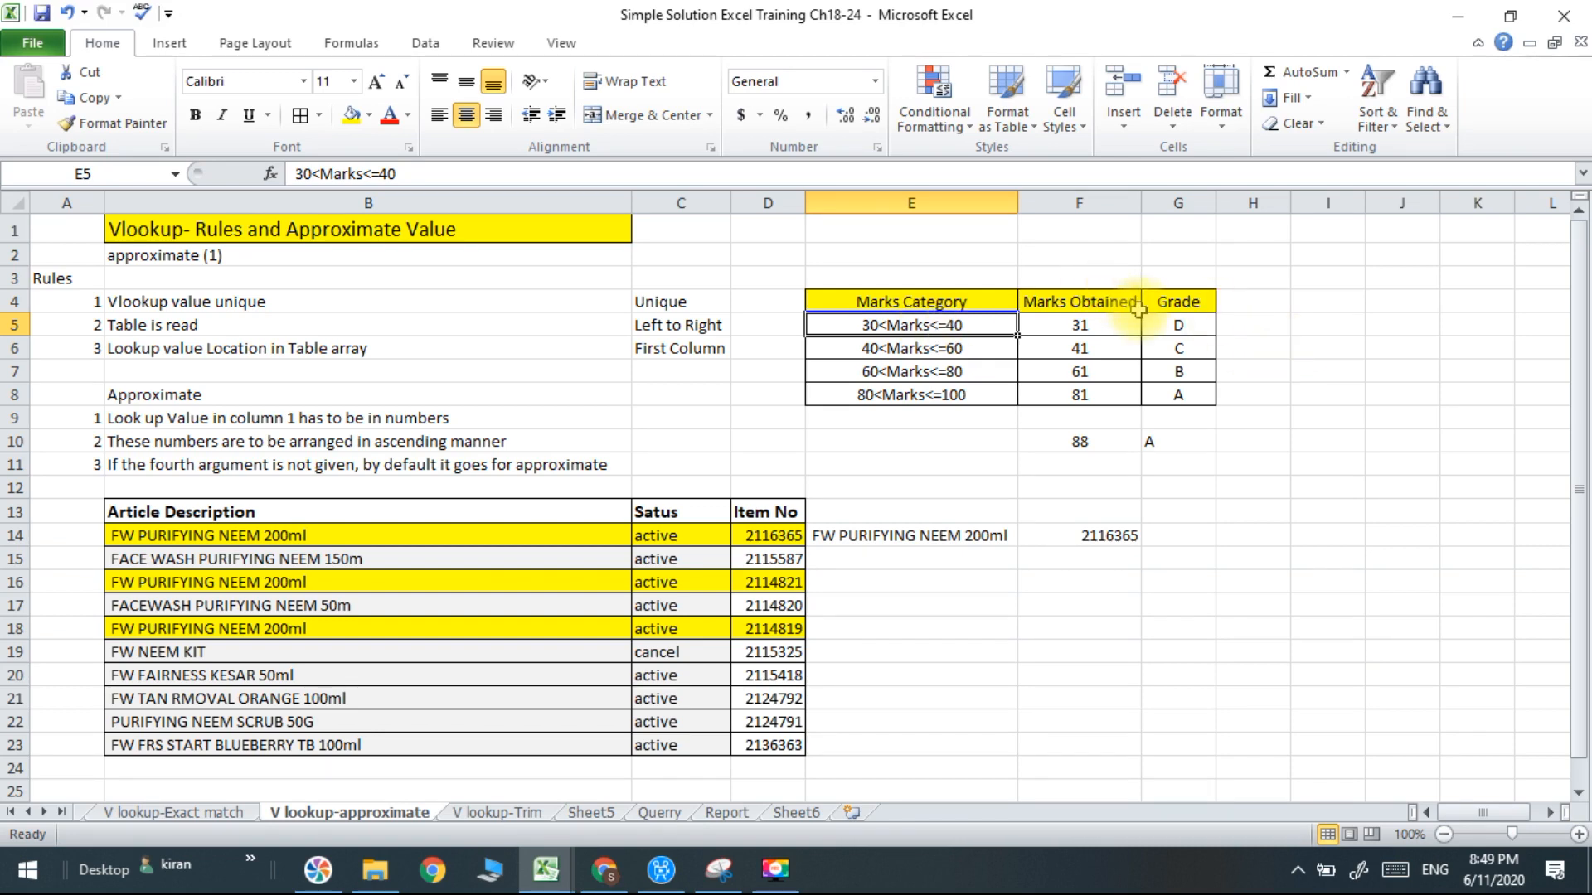
{"action": "left_click", "coordinate": [1178, 325]}
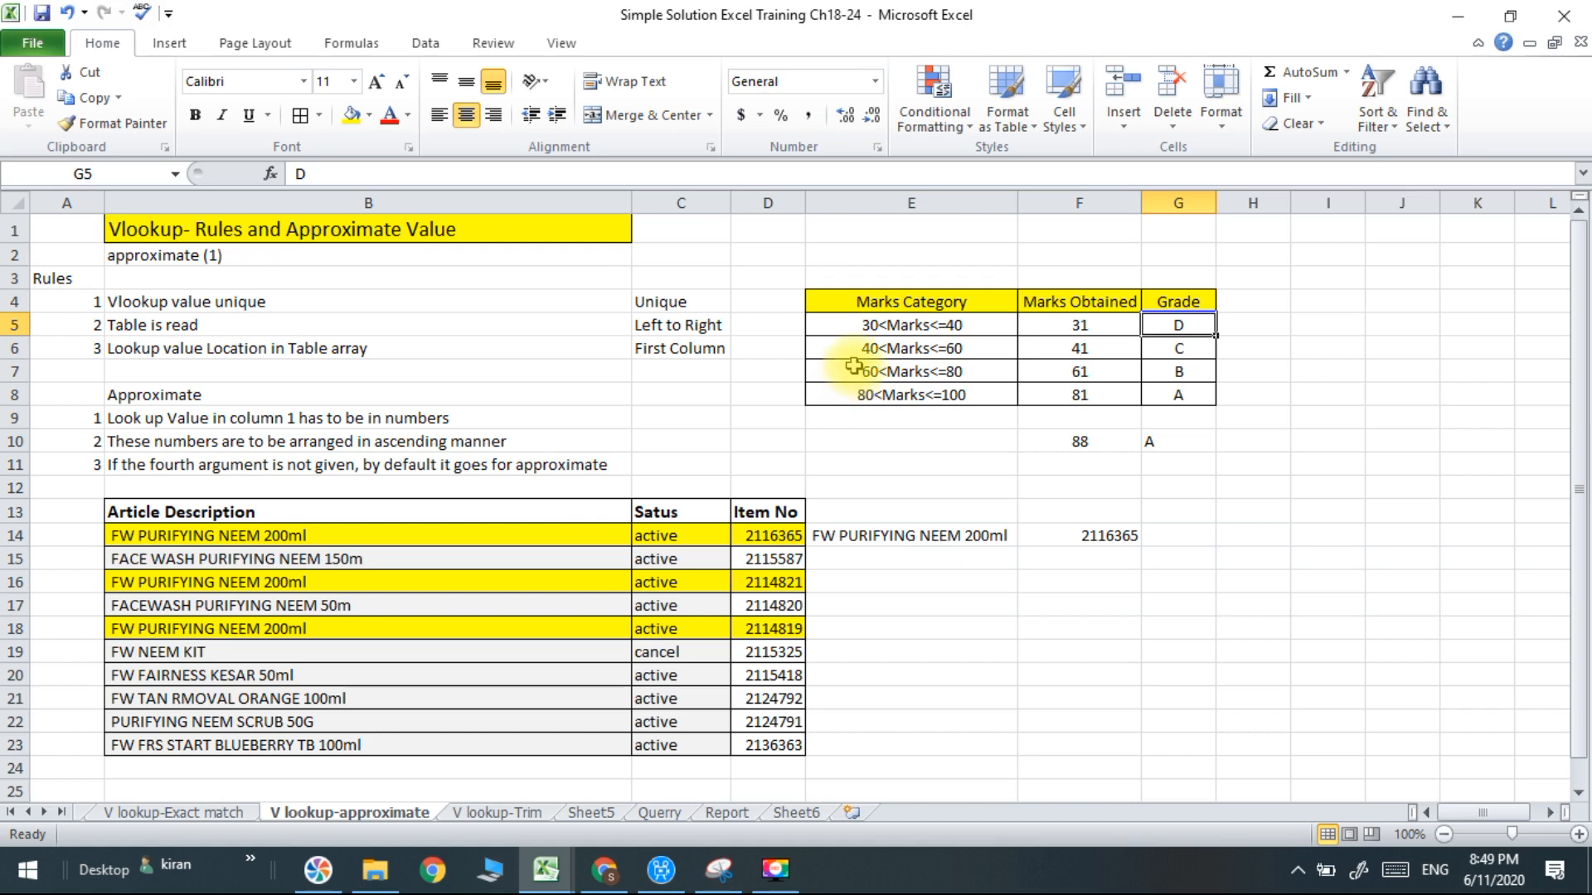
{"action": "left_click", "coordinate": [1190, 348]}
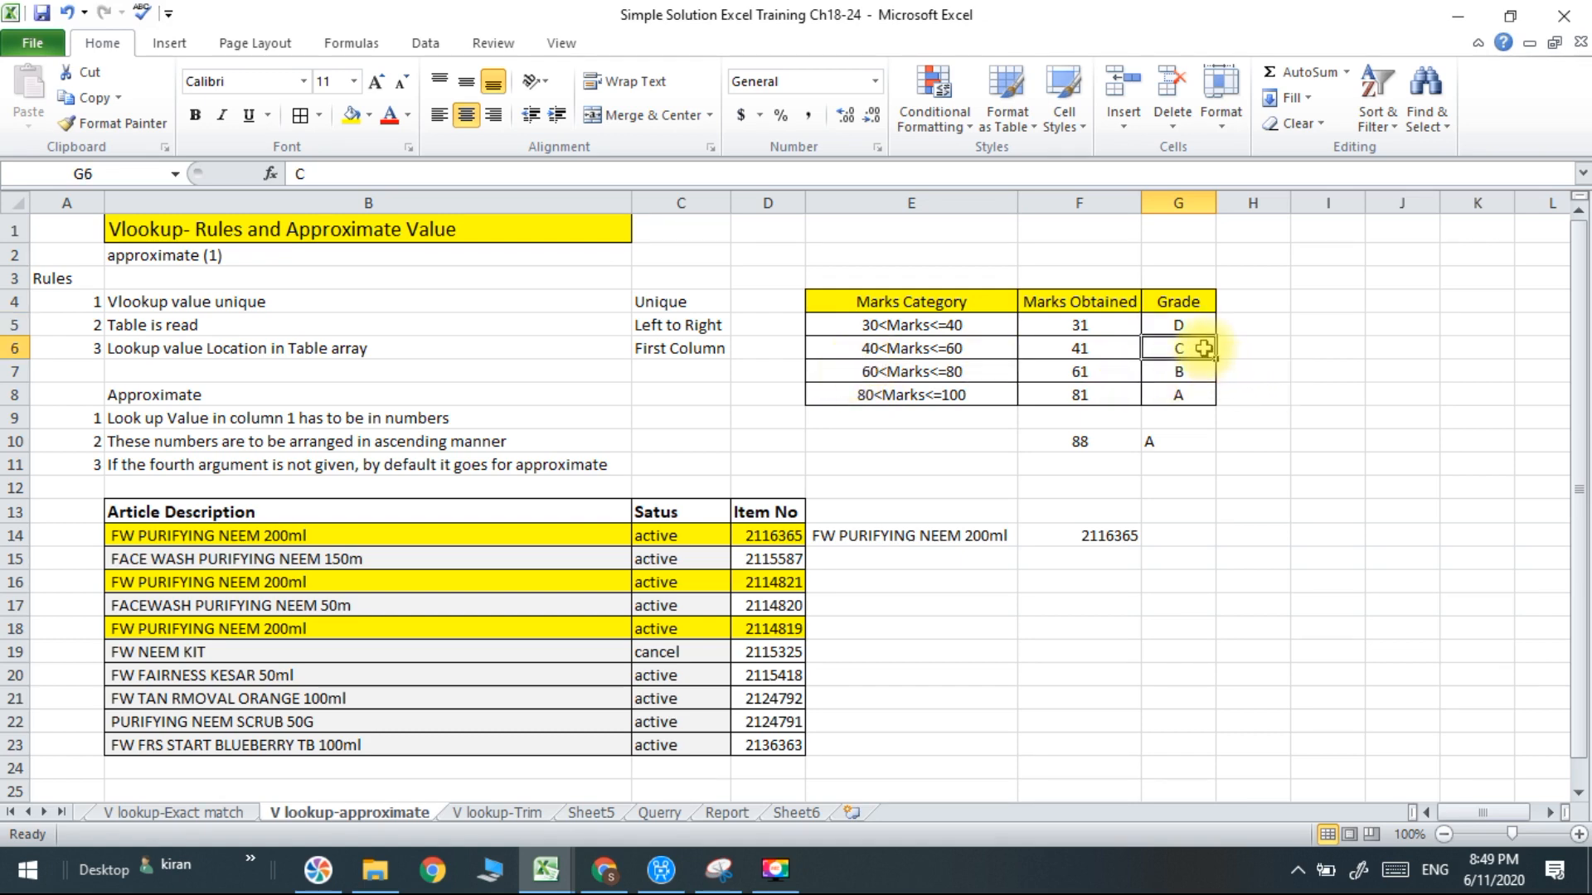
{"action": "left_click", "coordinate": [991, 376]}
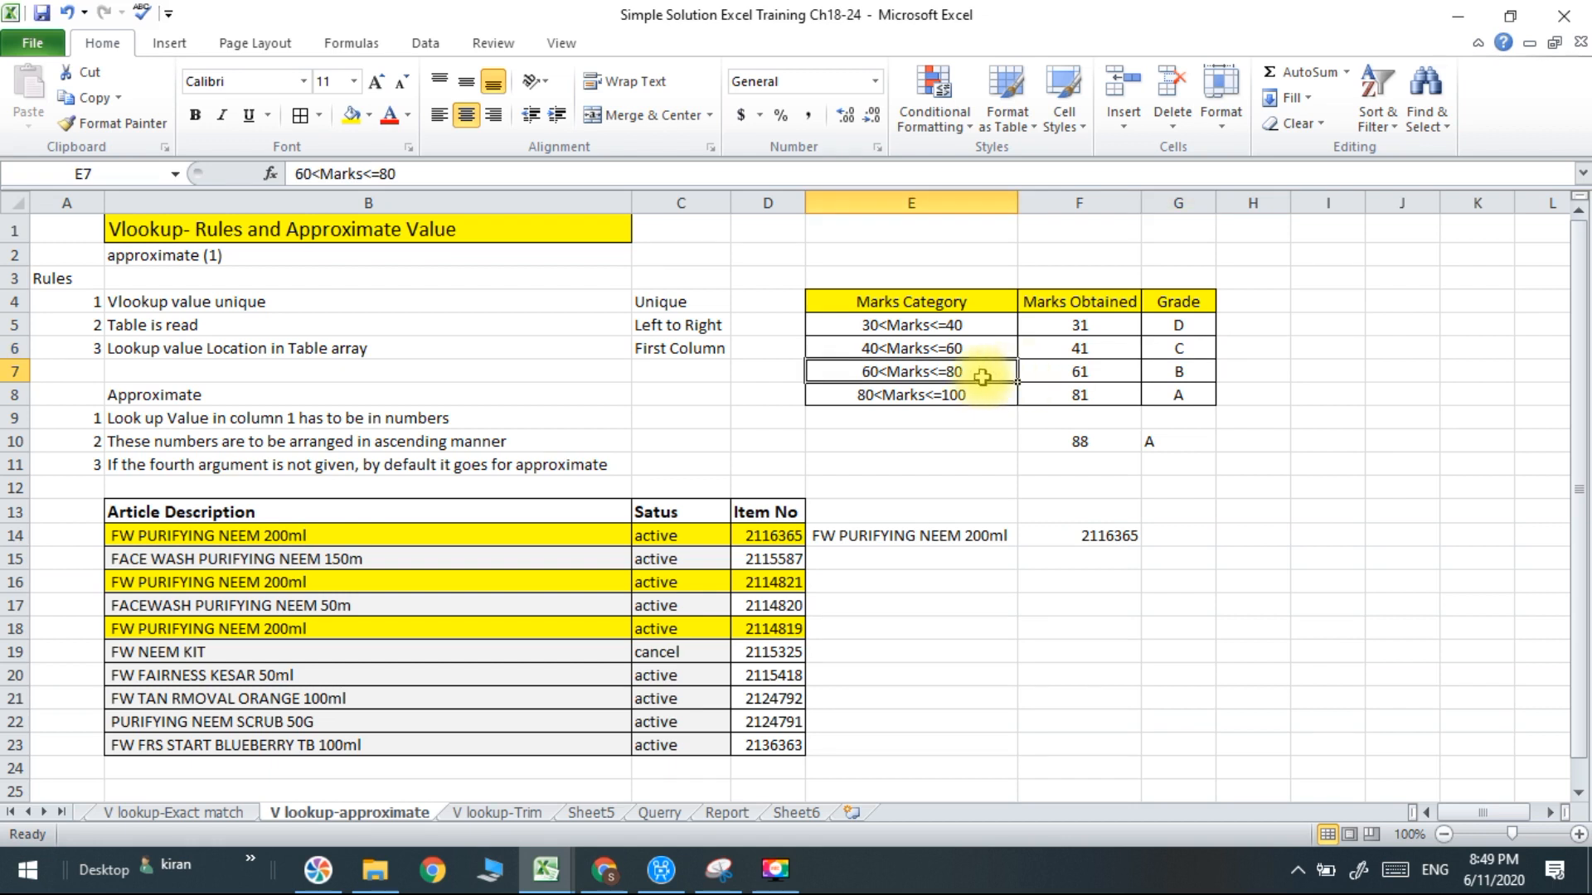
{"action": "left_click", "coordinate": [1102, 441]}
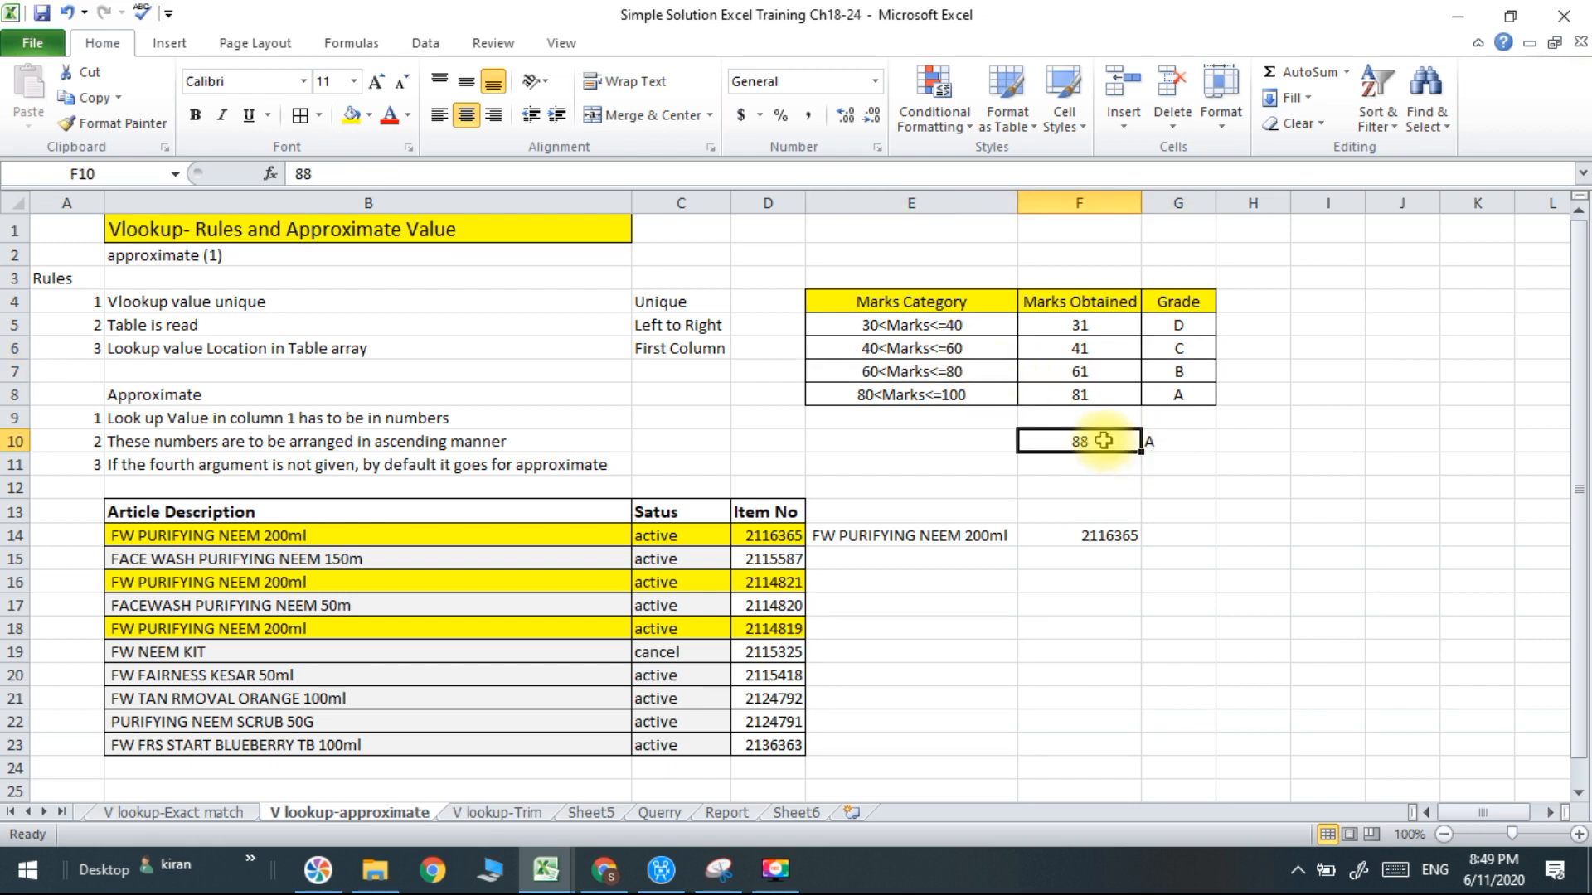
Start a new VLOOKUP formula in G10 with F10 as the lookup value and F5:G8 as the table array.
{"action": "left_click", "coordinate": [1165, 441]}
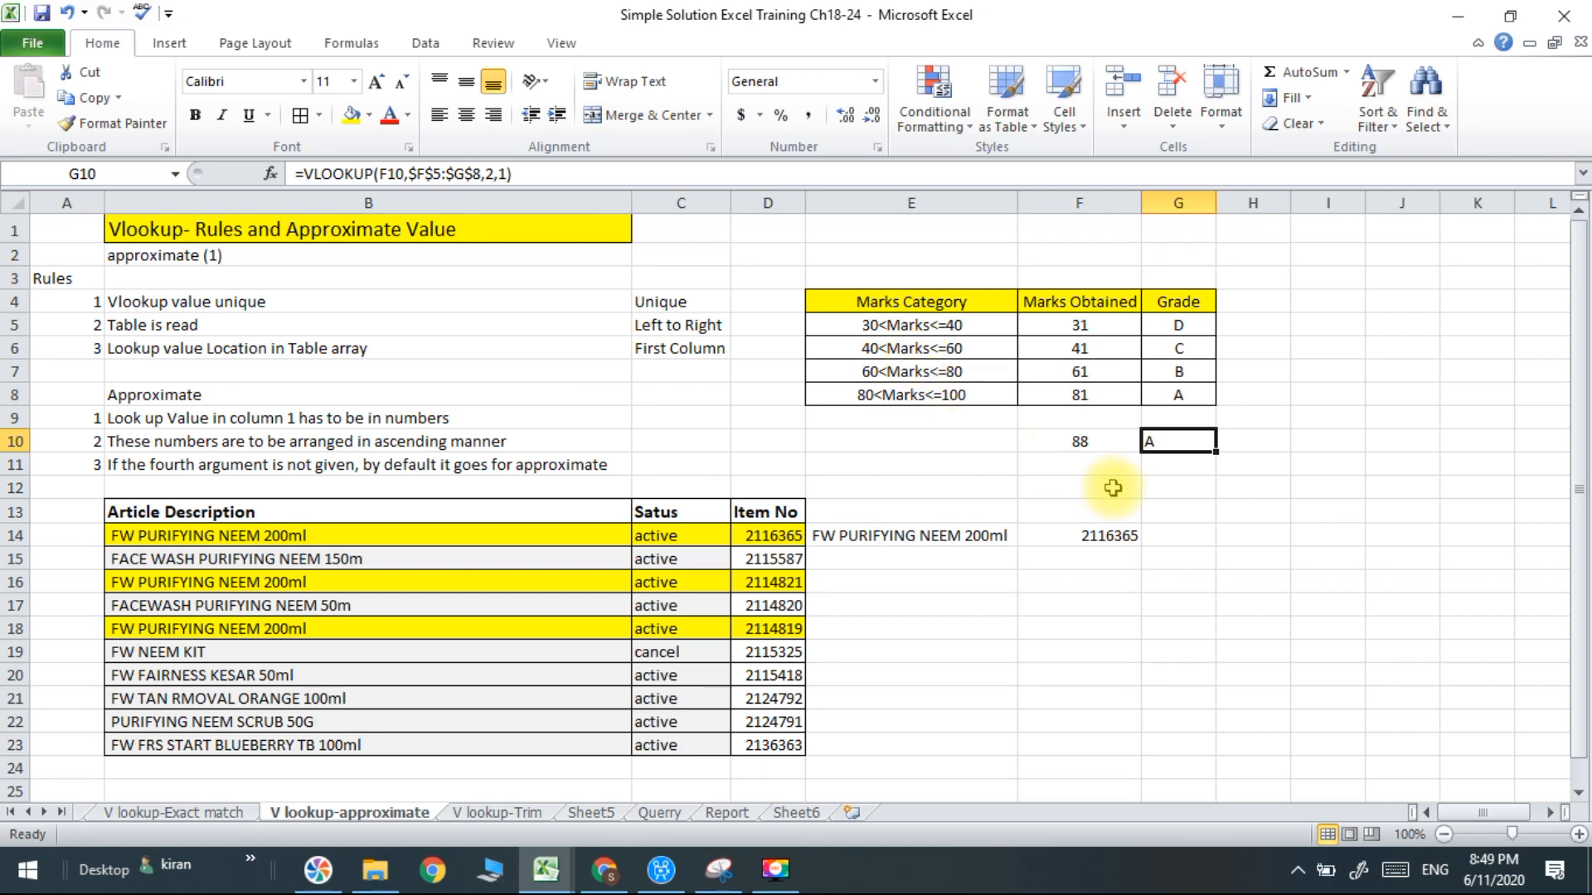
{"action": "type", "text": "="}
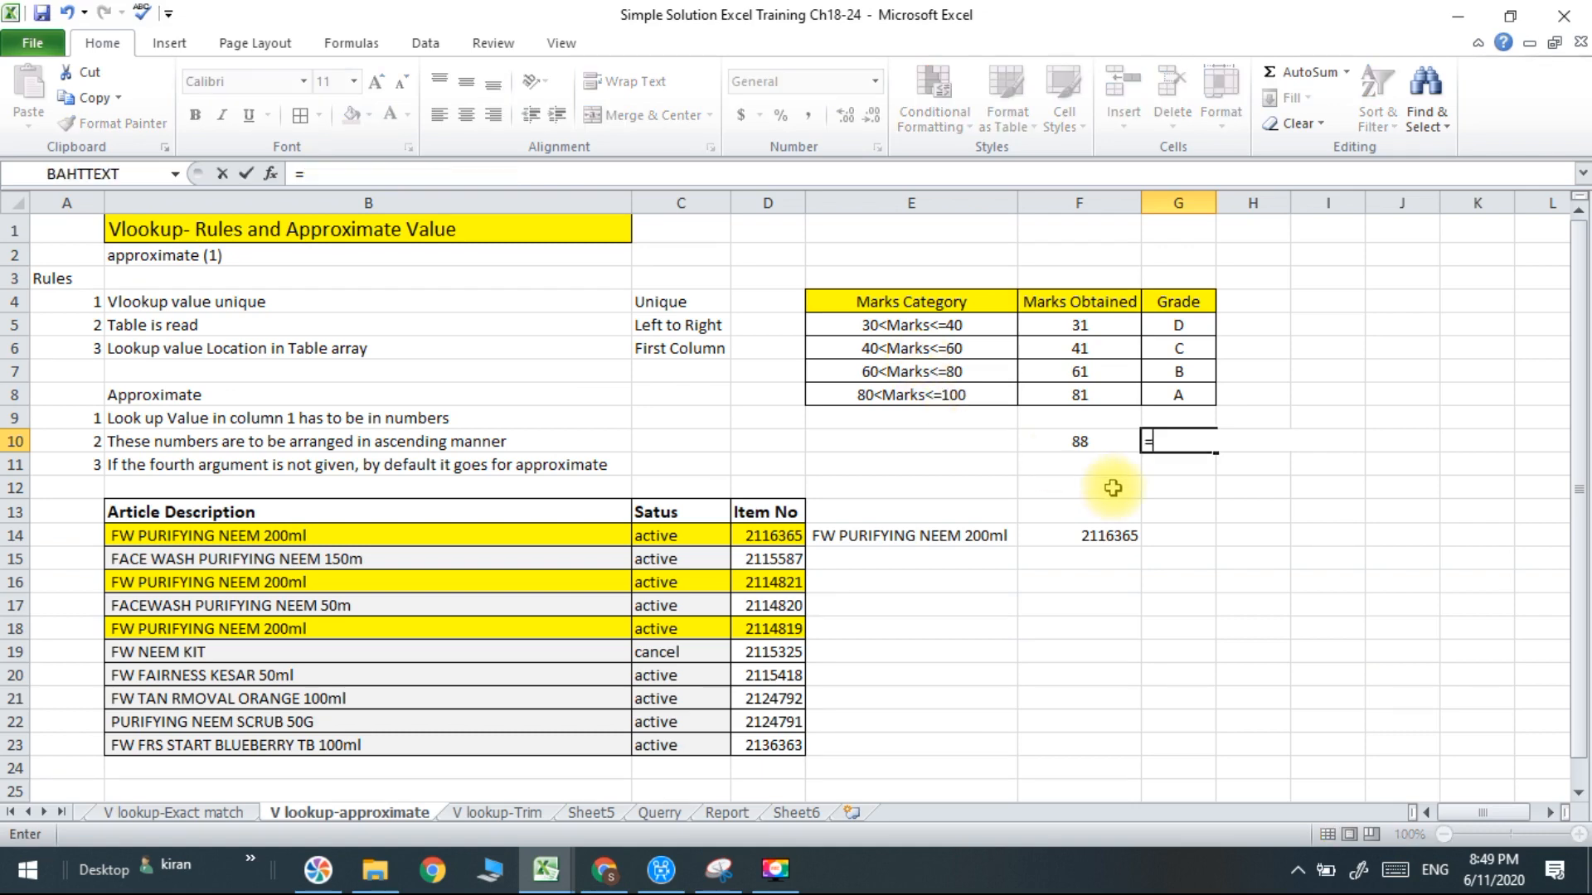
{"action": "type", "text": "vlooku"}
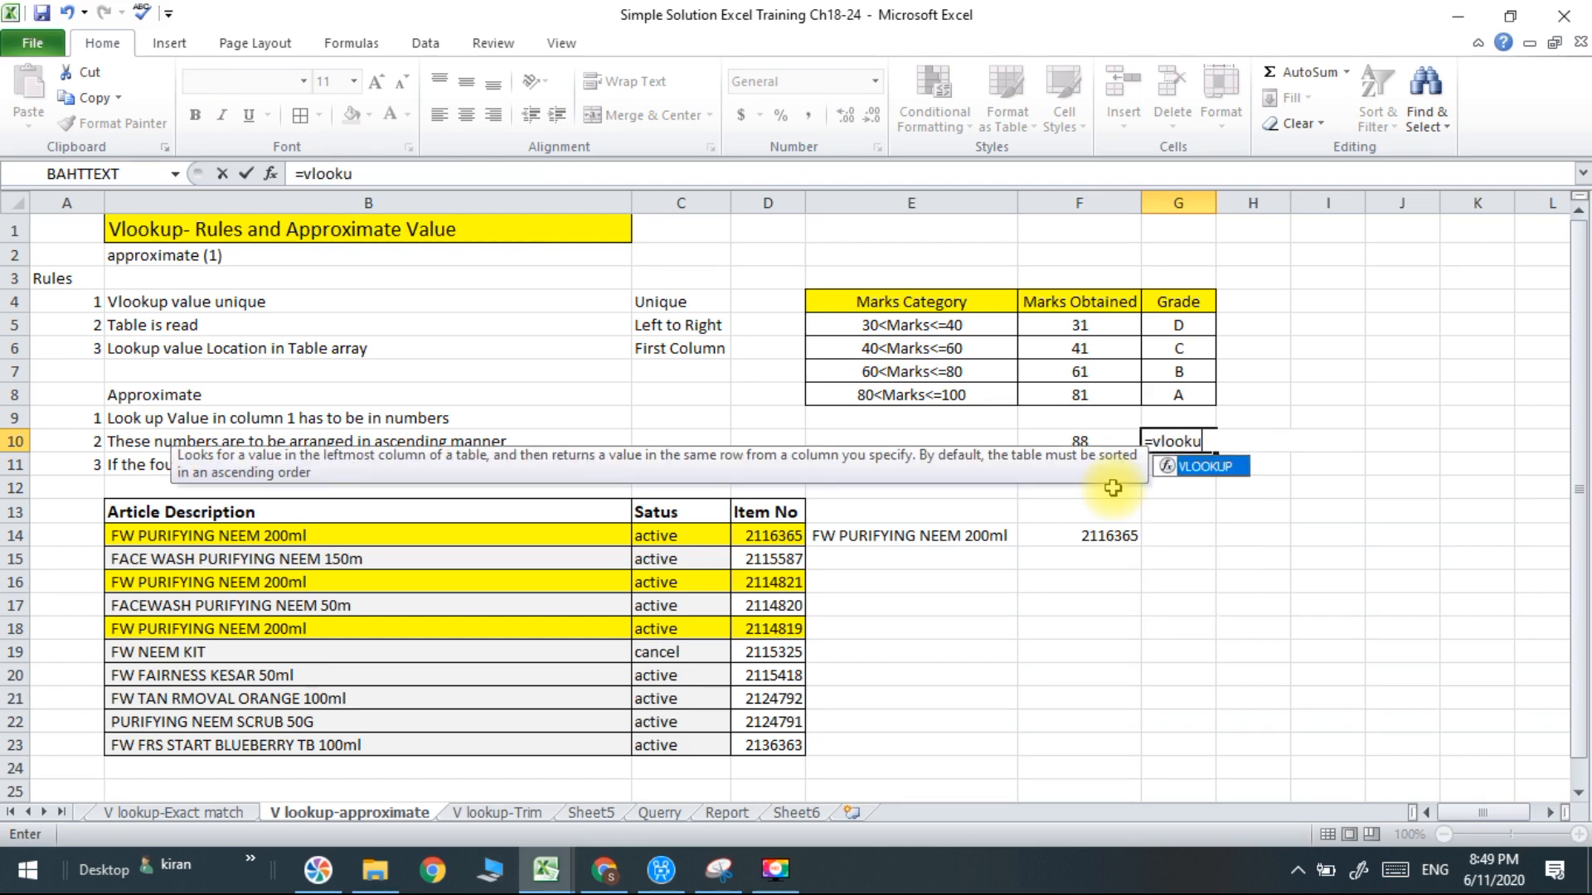
{"action": "type", "text": "p("}
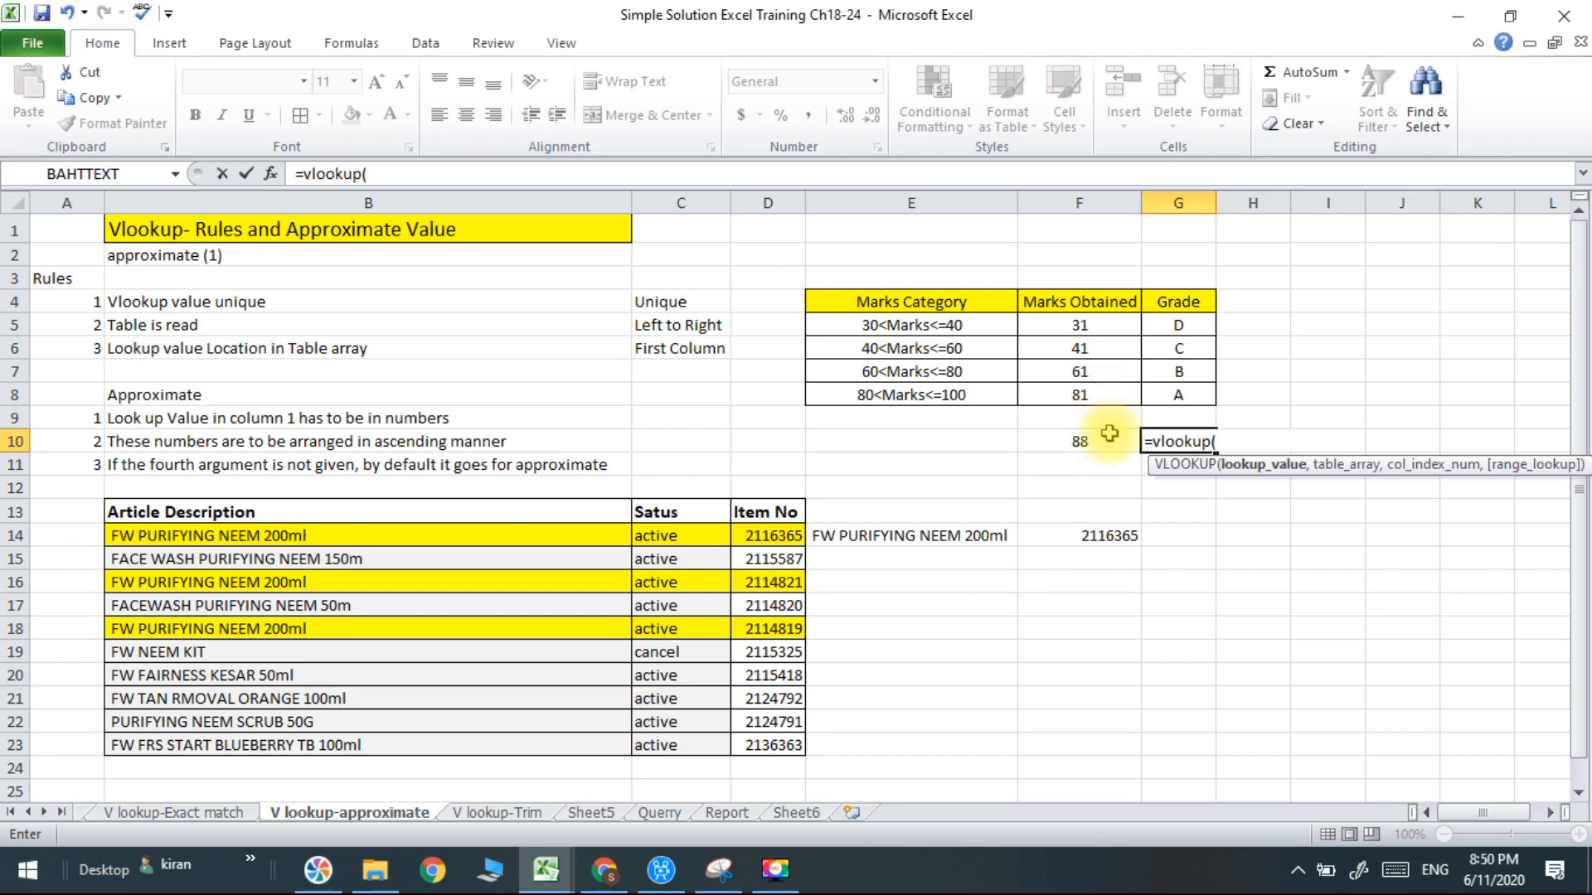
{"action": "left_click", "coordinate": [1109, 439]}
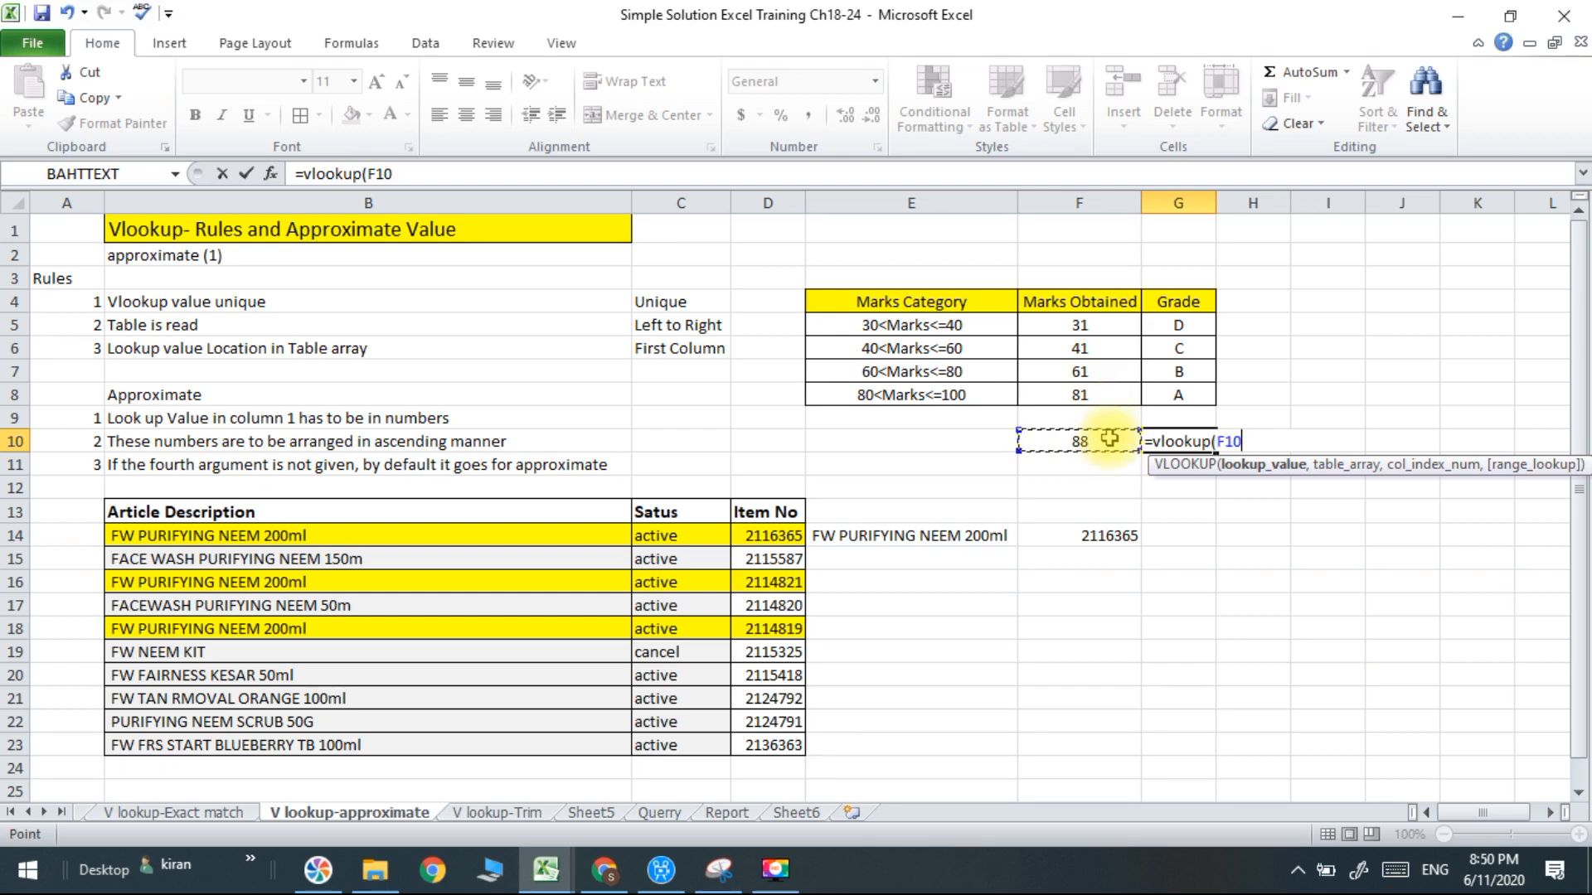
{"action": "type", "text": ","}
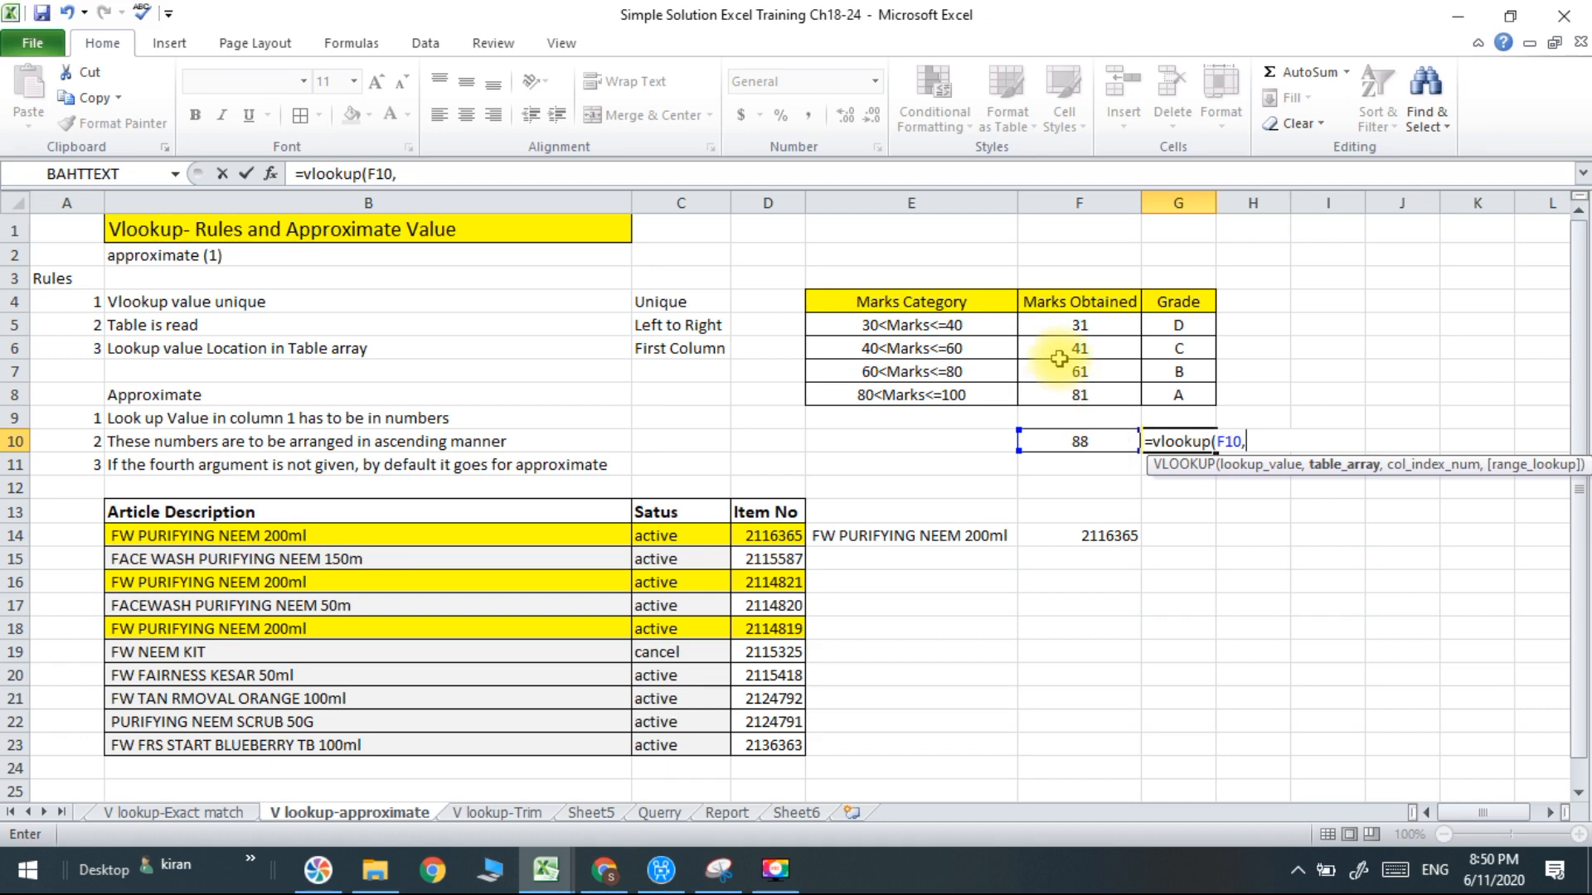
{"action": "left_click", "coordinate": [1064, 326]}
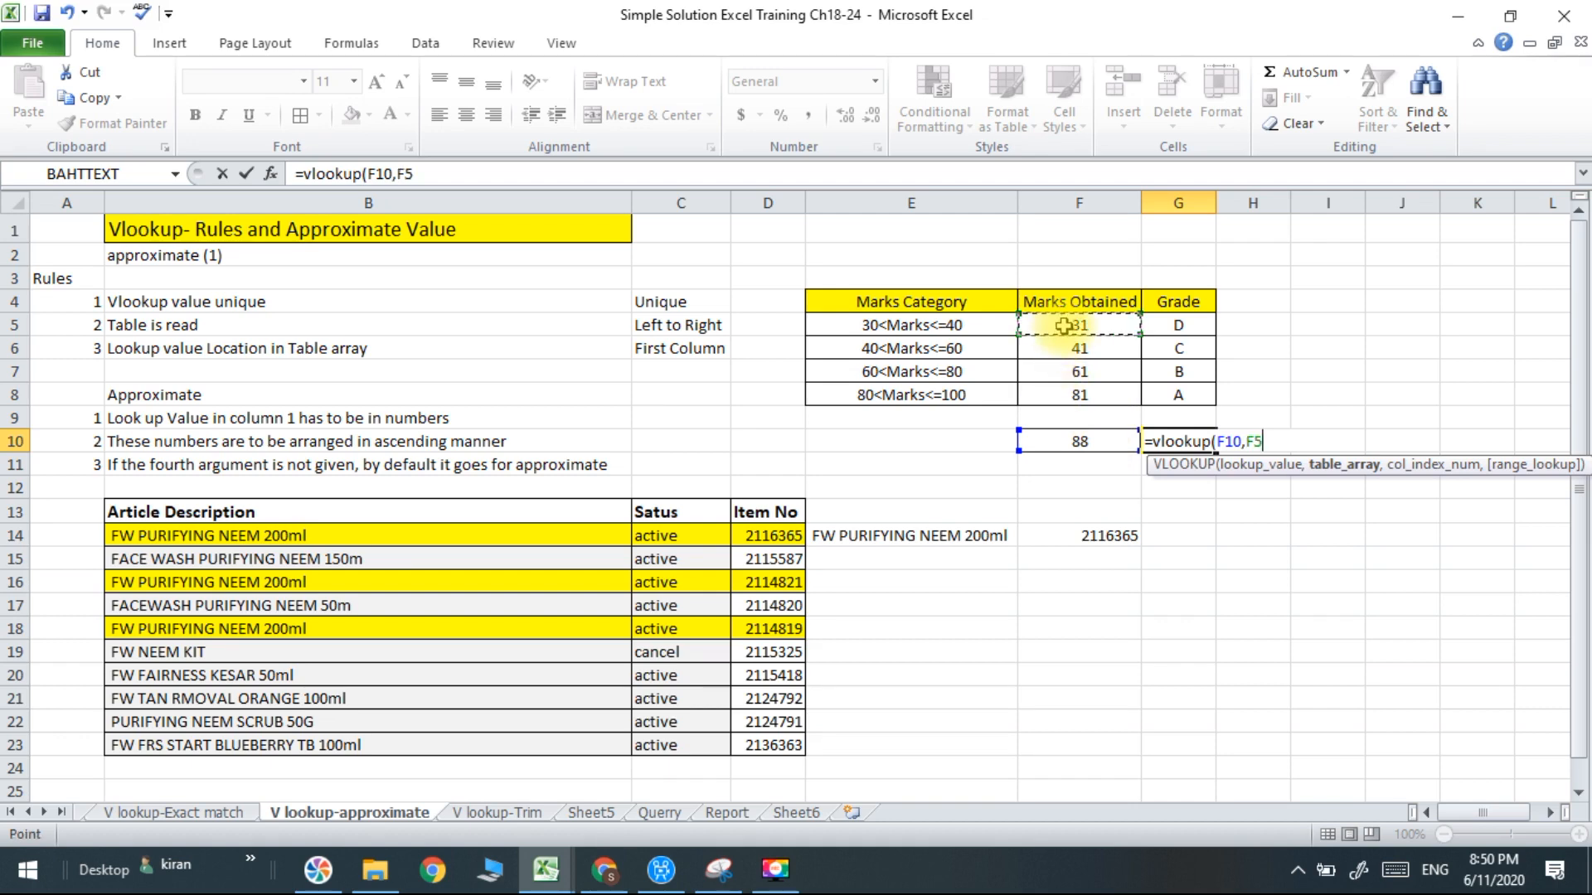
{"action": "left_click_drag", "start_coordinate": [1064, 325], "coordinate": [1174, 399]}
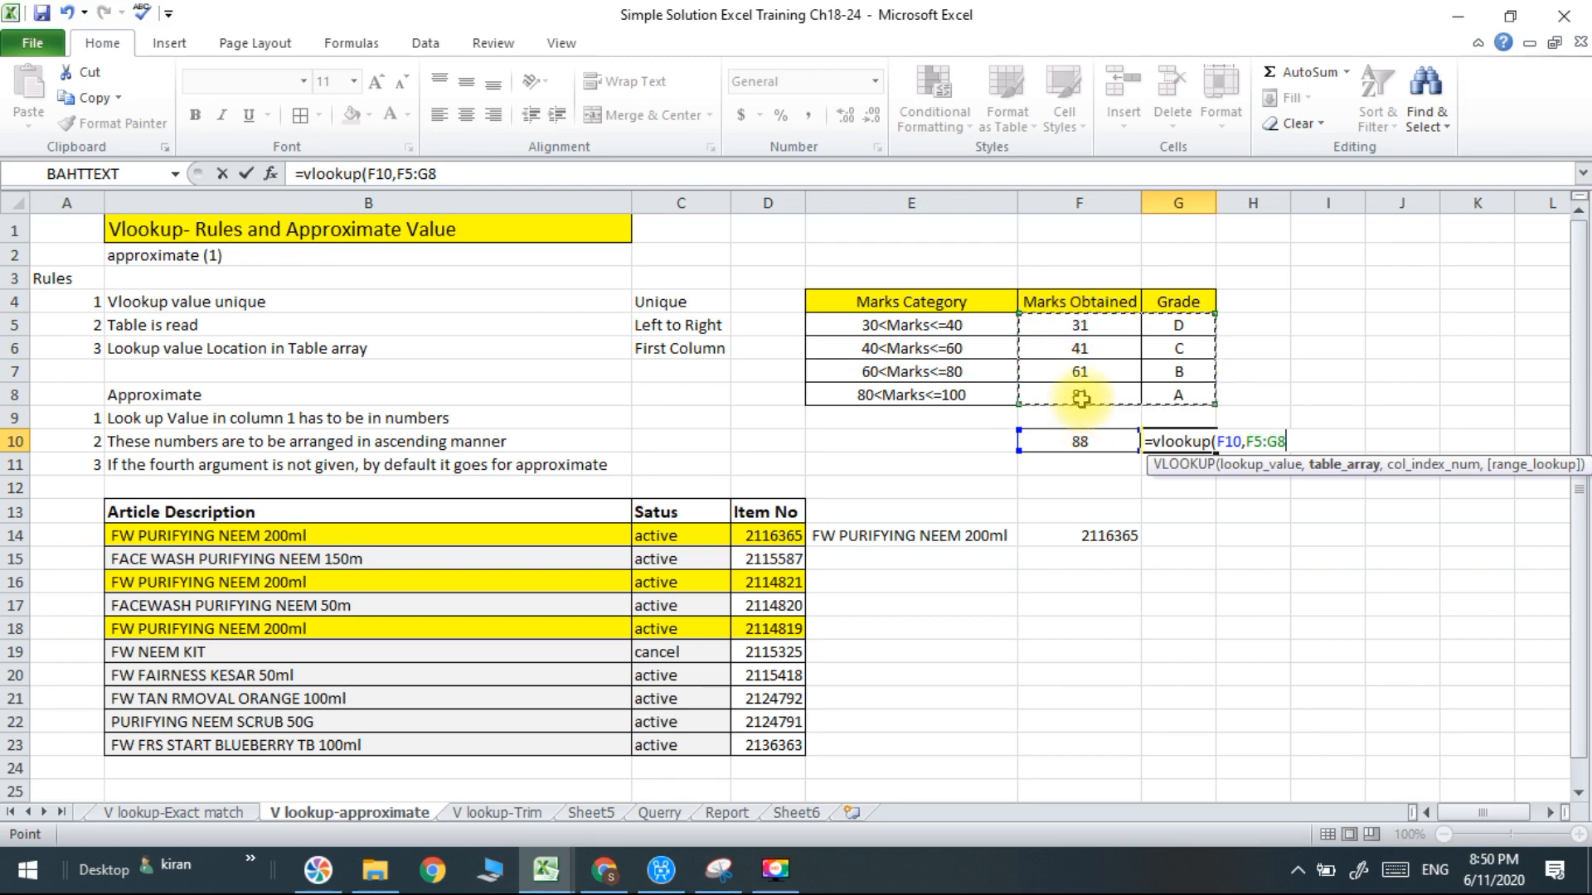
Complete the VLOOKUP arguments in G10 with column index 2 and range lookup 1 for an approximate match.
{"action": "type", "text": ","}
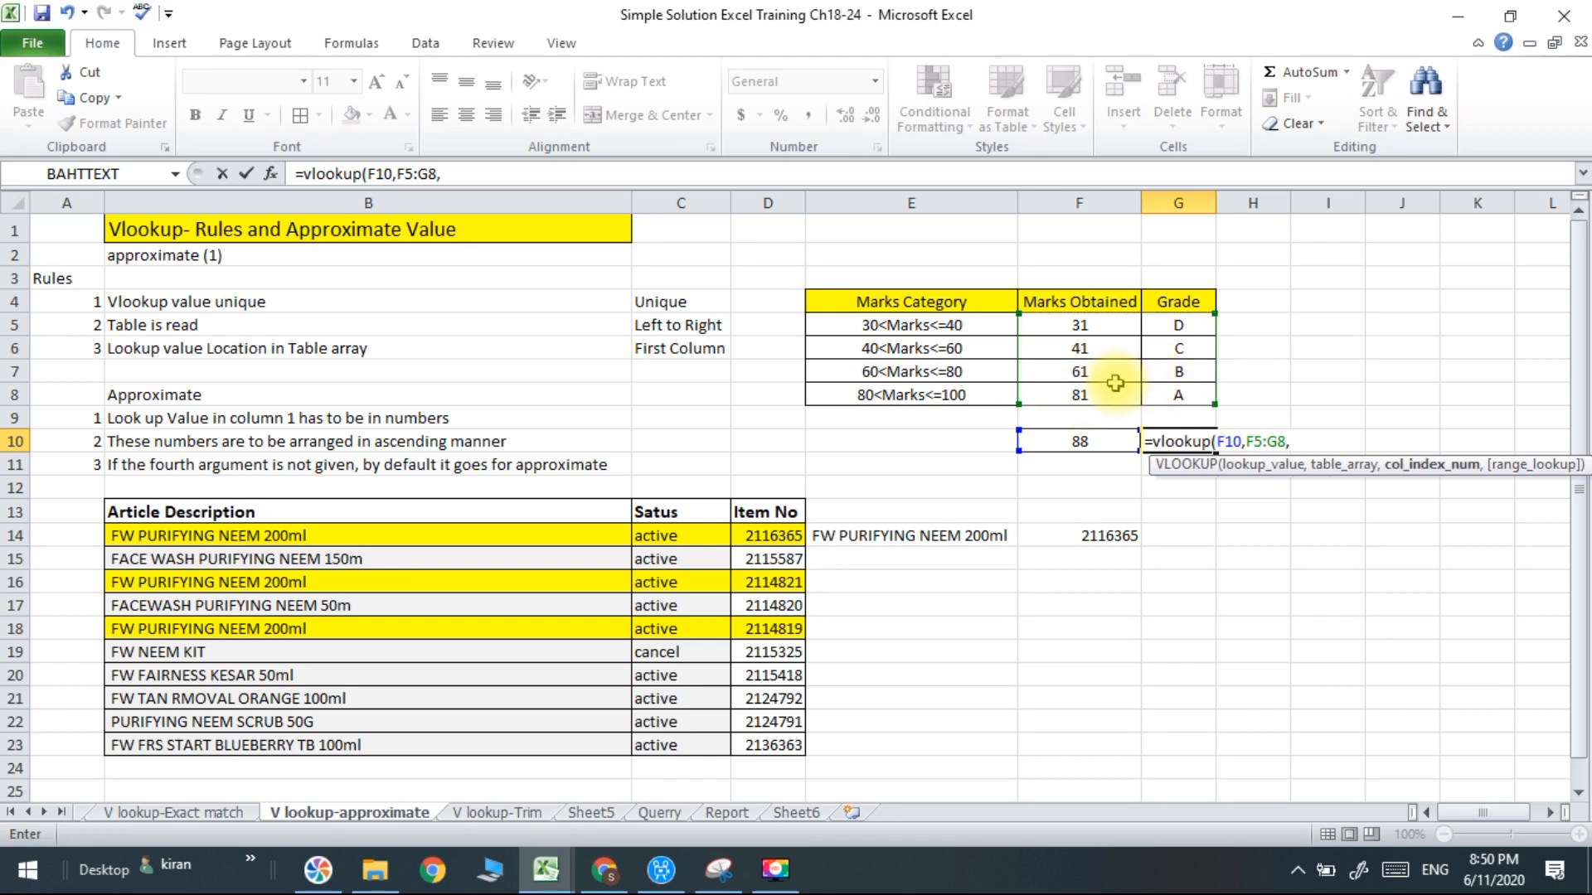
{"action": "type", "text": "2"}
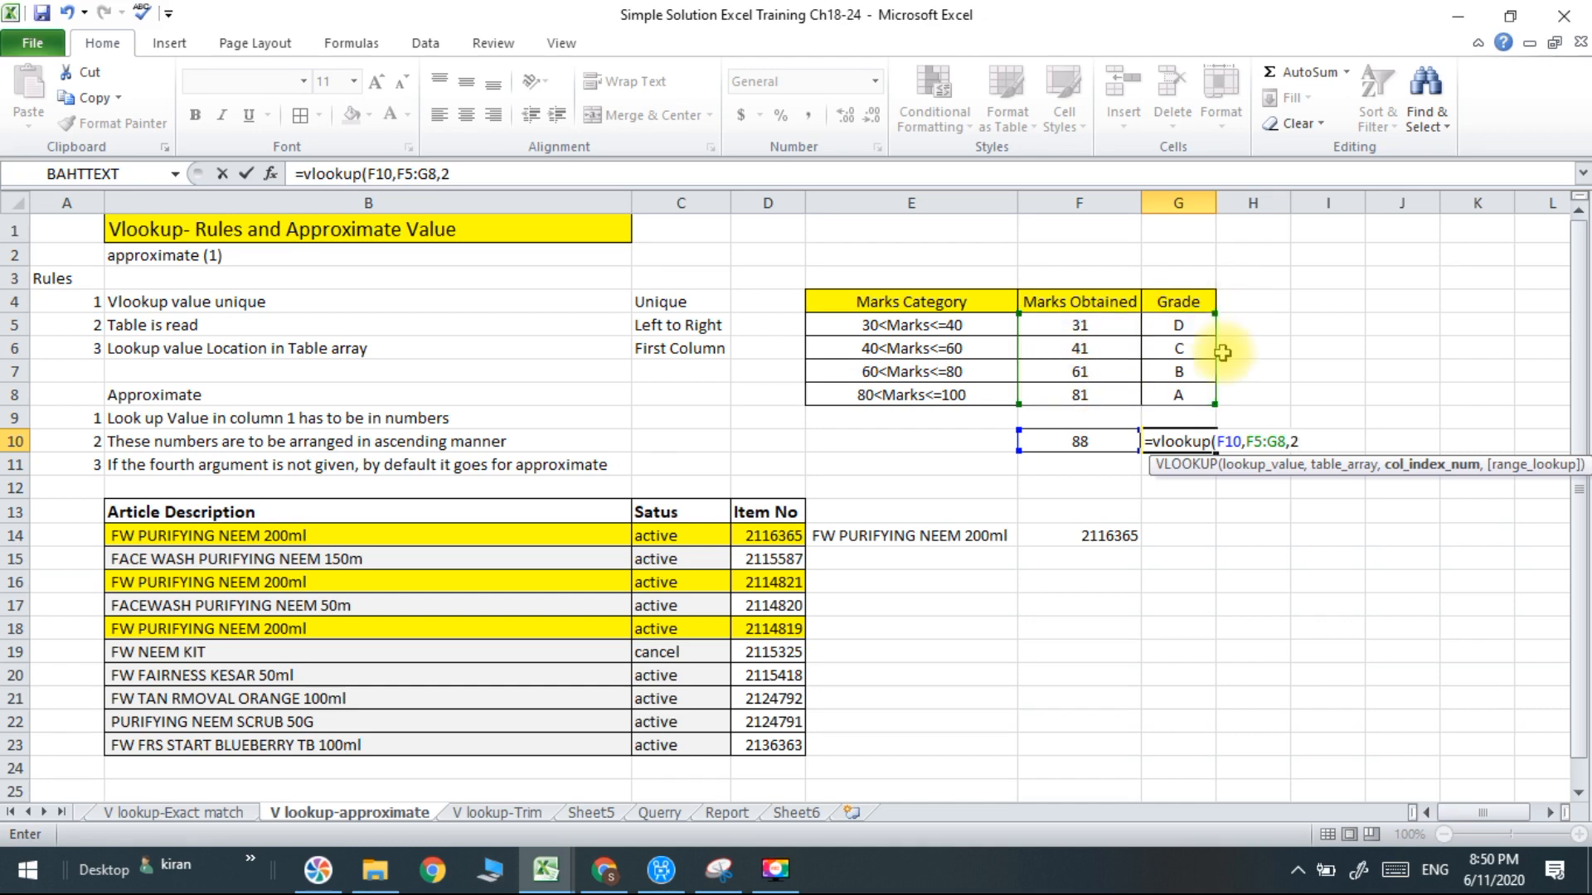
{"action": "type", "text": ",1)"}
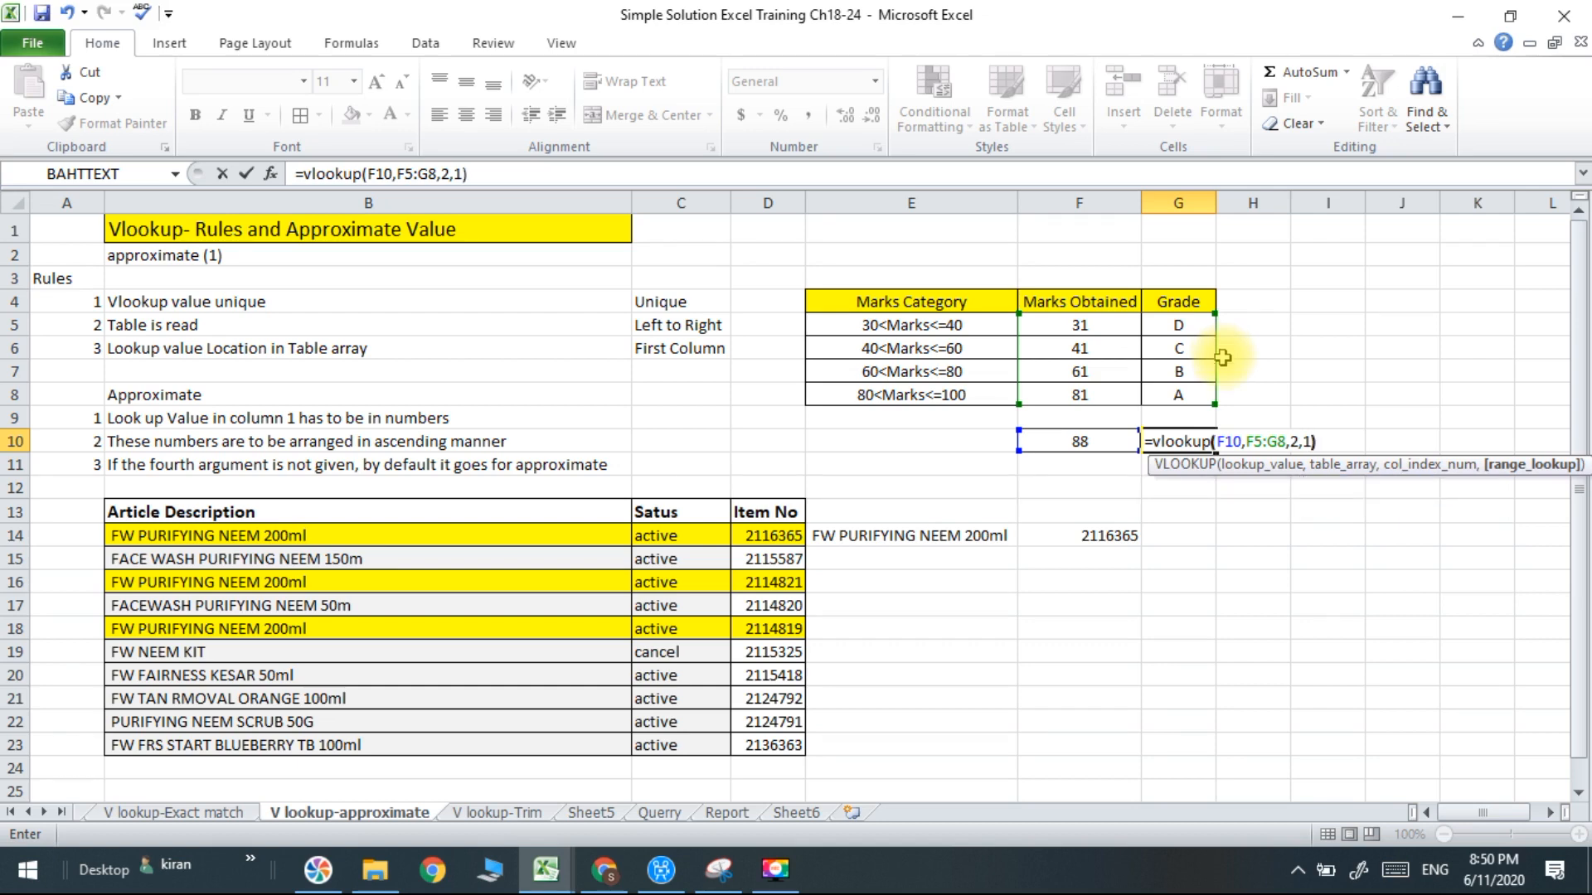
Make the table array absolute as $F$5:$G$8, enter the formula in G10 and check the cell.
{"action": "left_click", "coordinate": [1259, 441]}
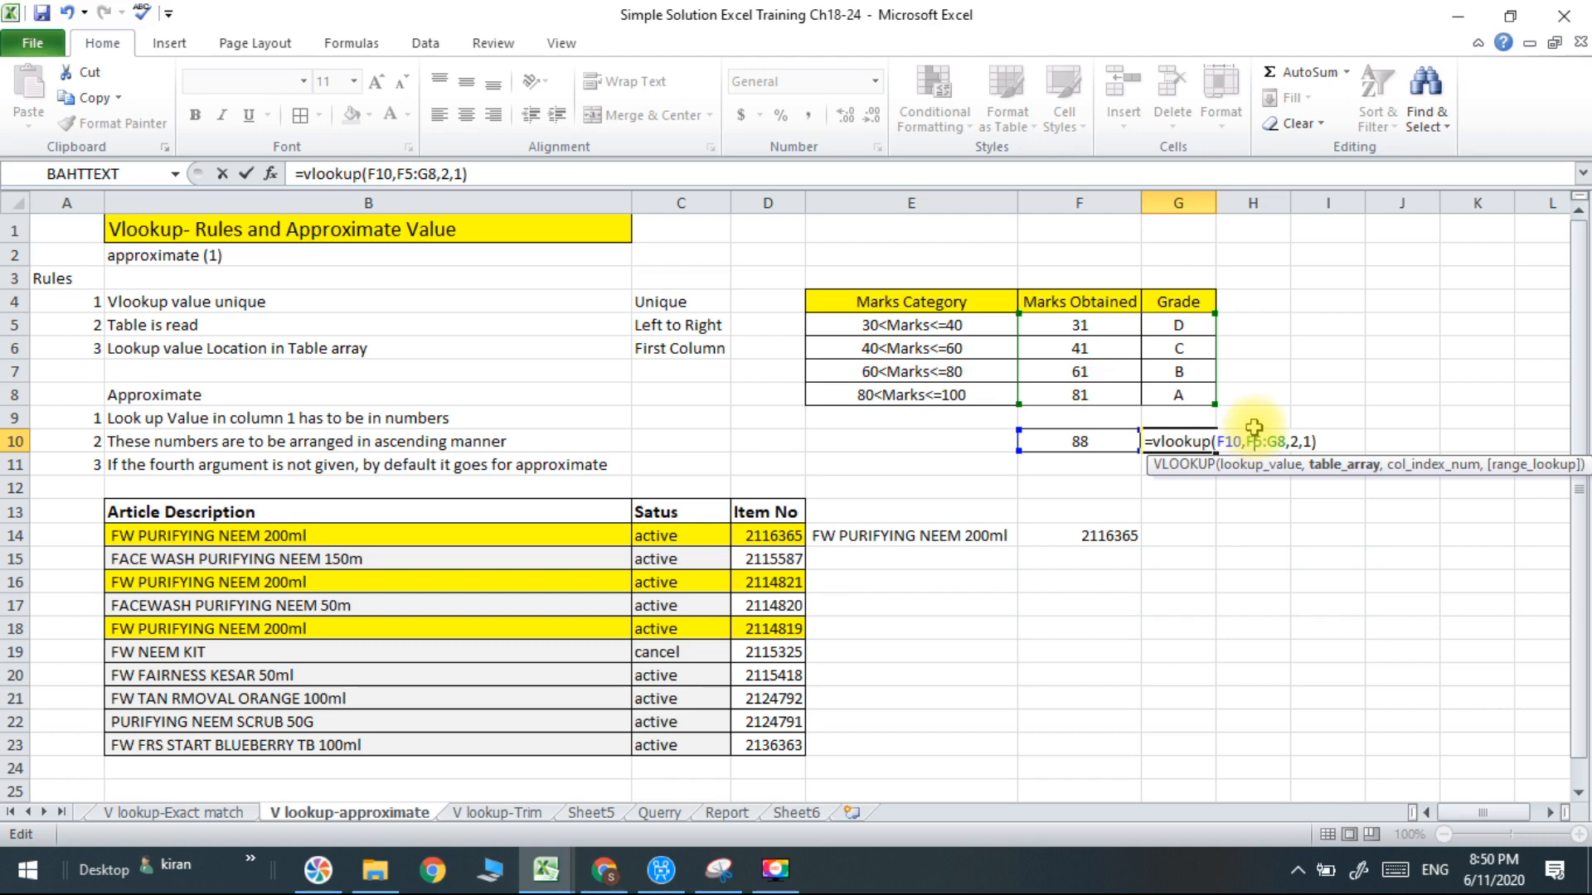
{"action": "key", "text": "F4"}
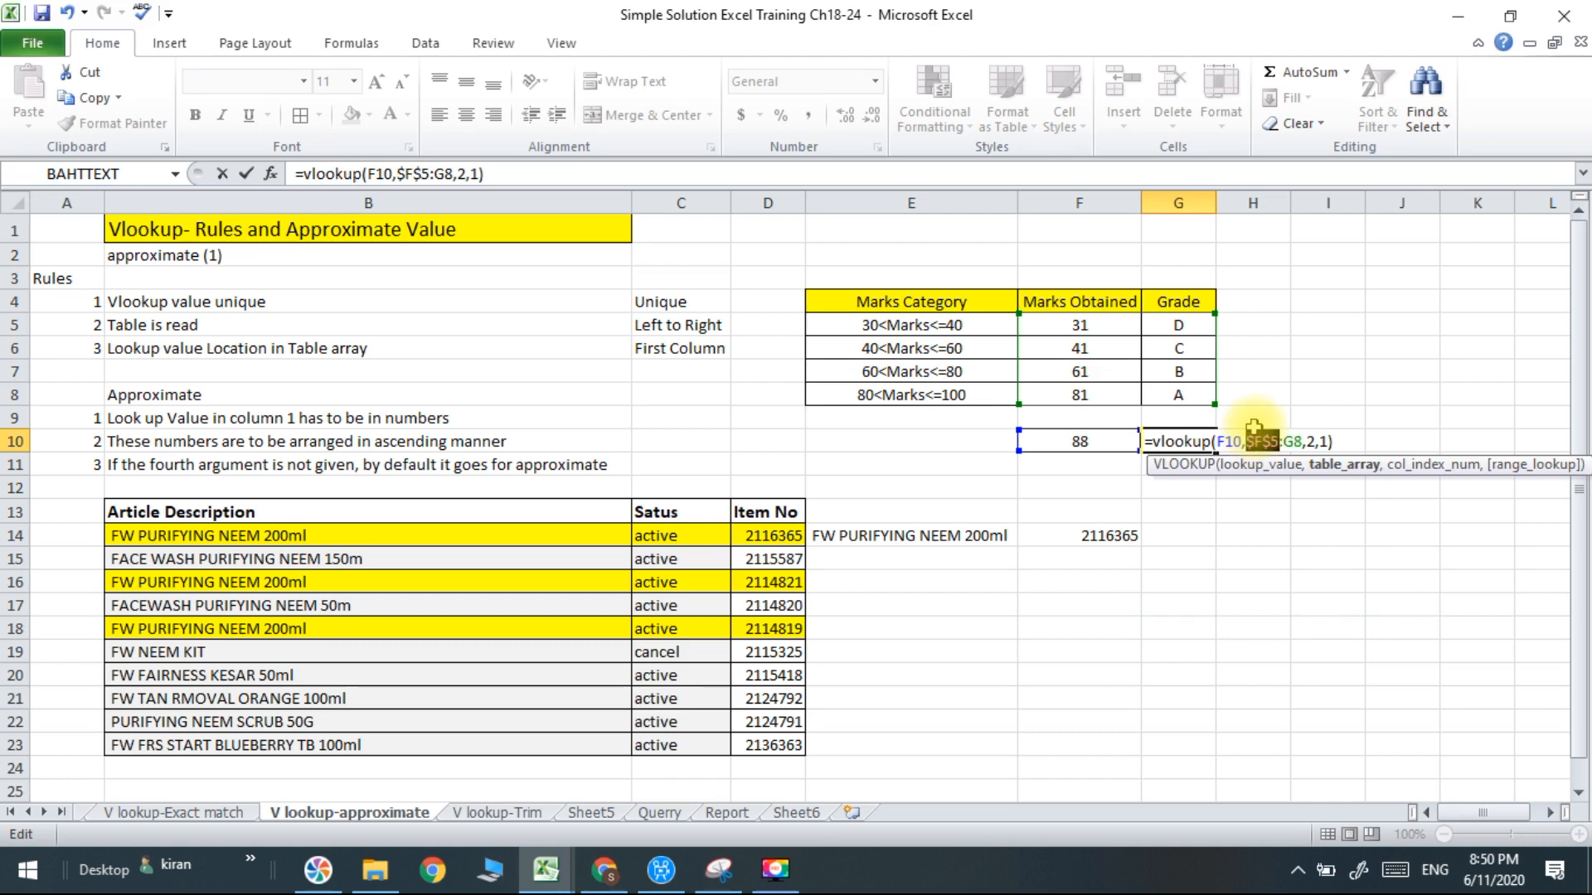
{"action": "left_click", "coordinate": [1294, 441]}
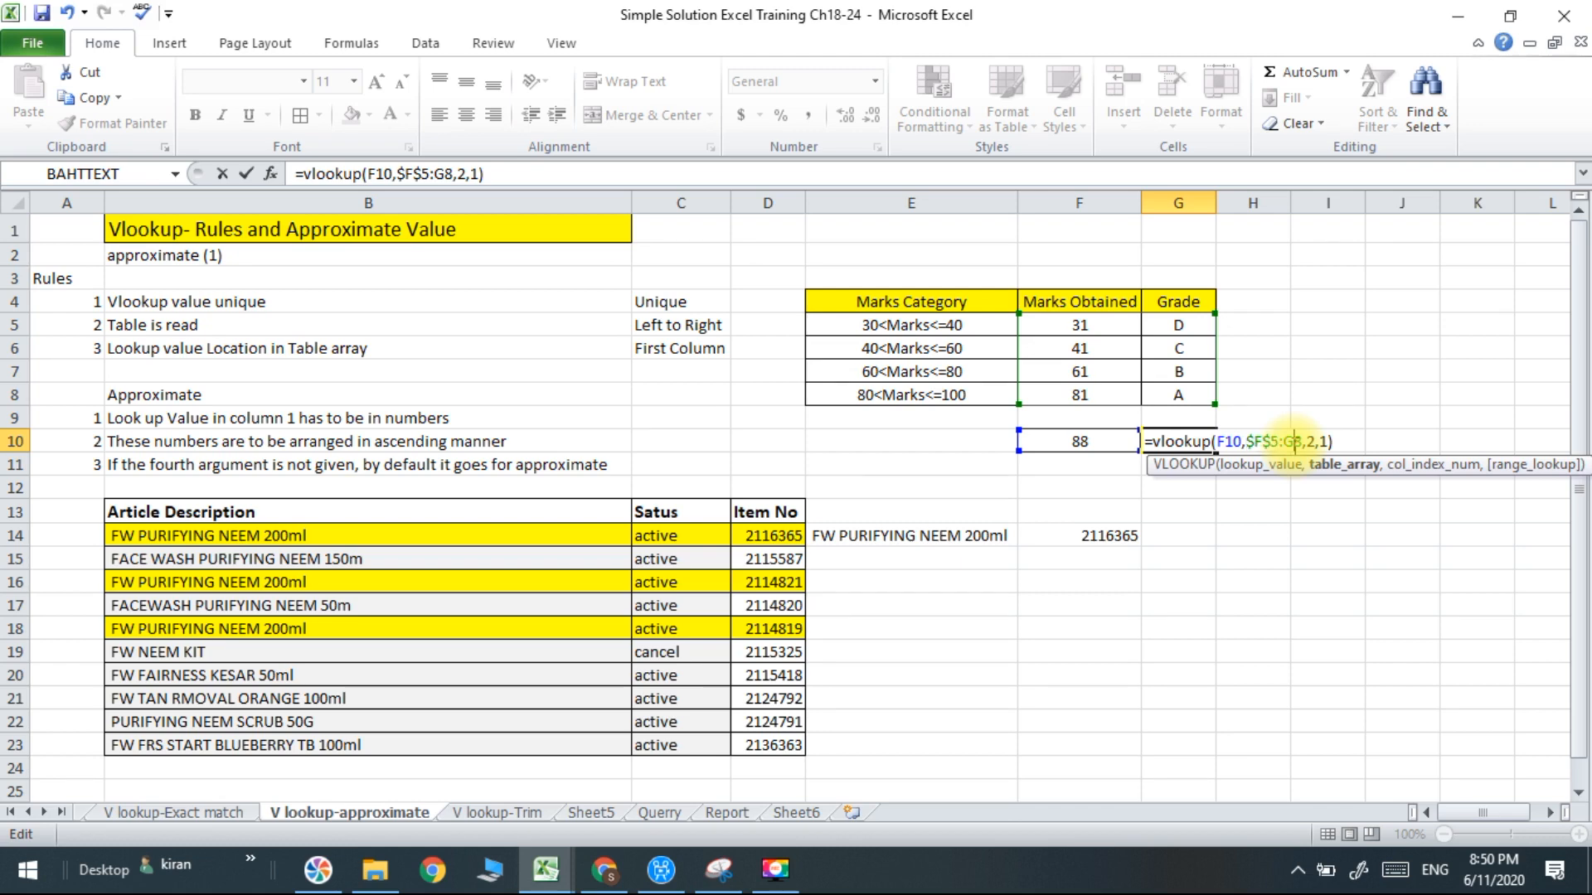
{"action": "key", "text": "F4"}
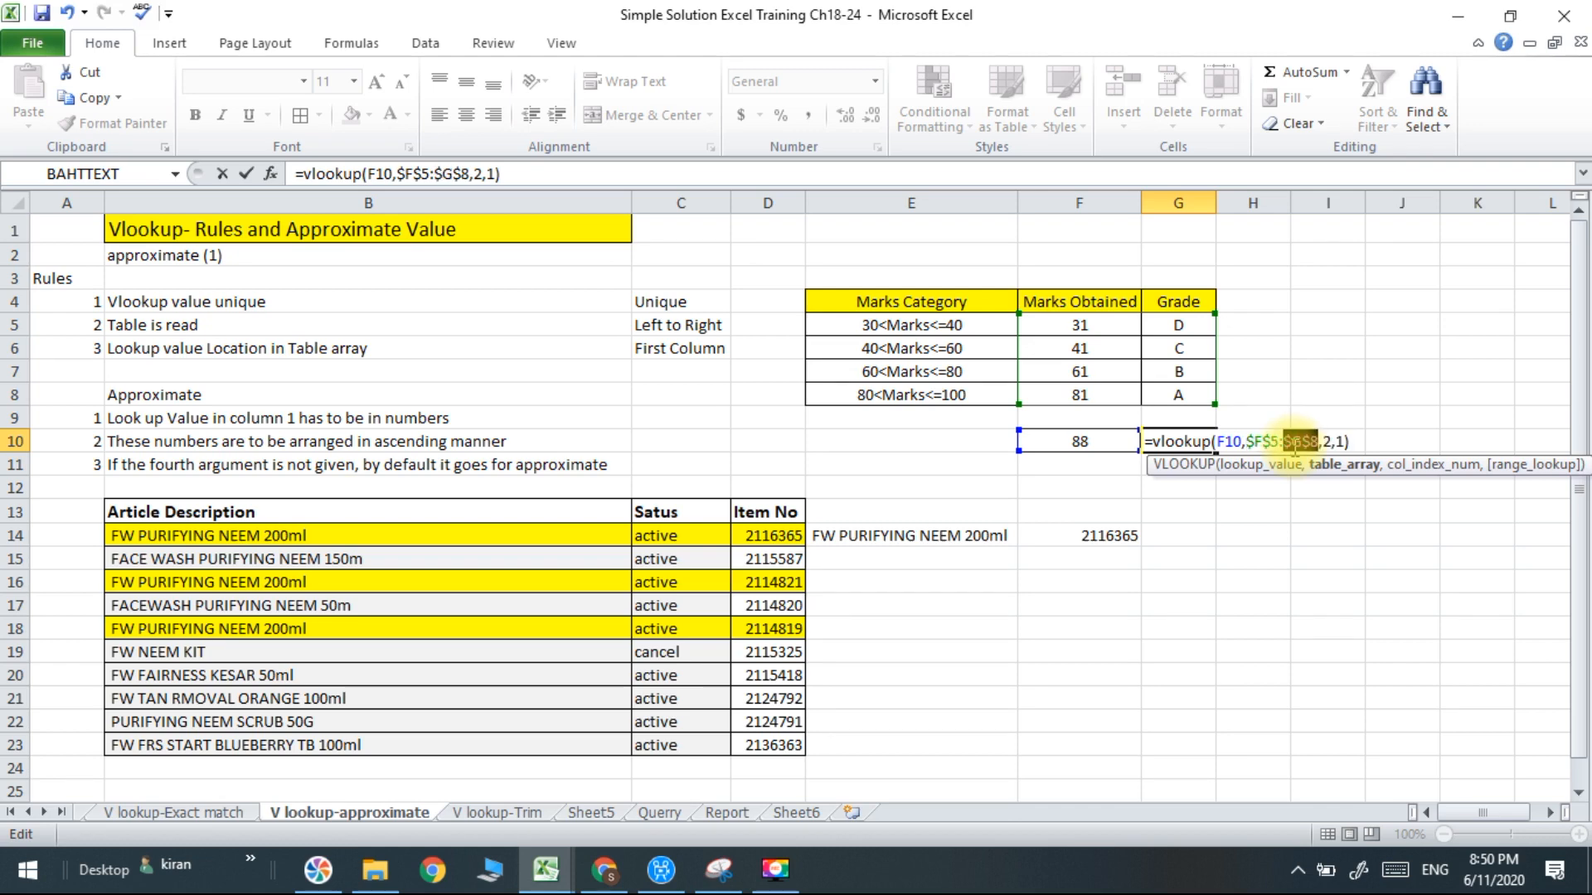
{"action": "key", "text": "Return"}
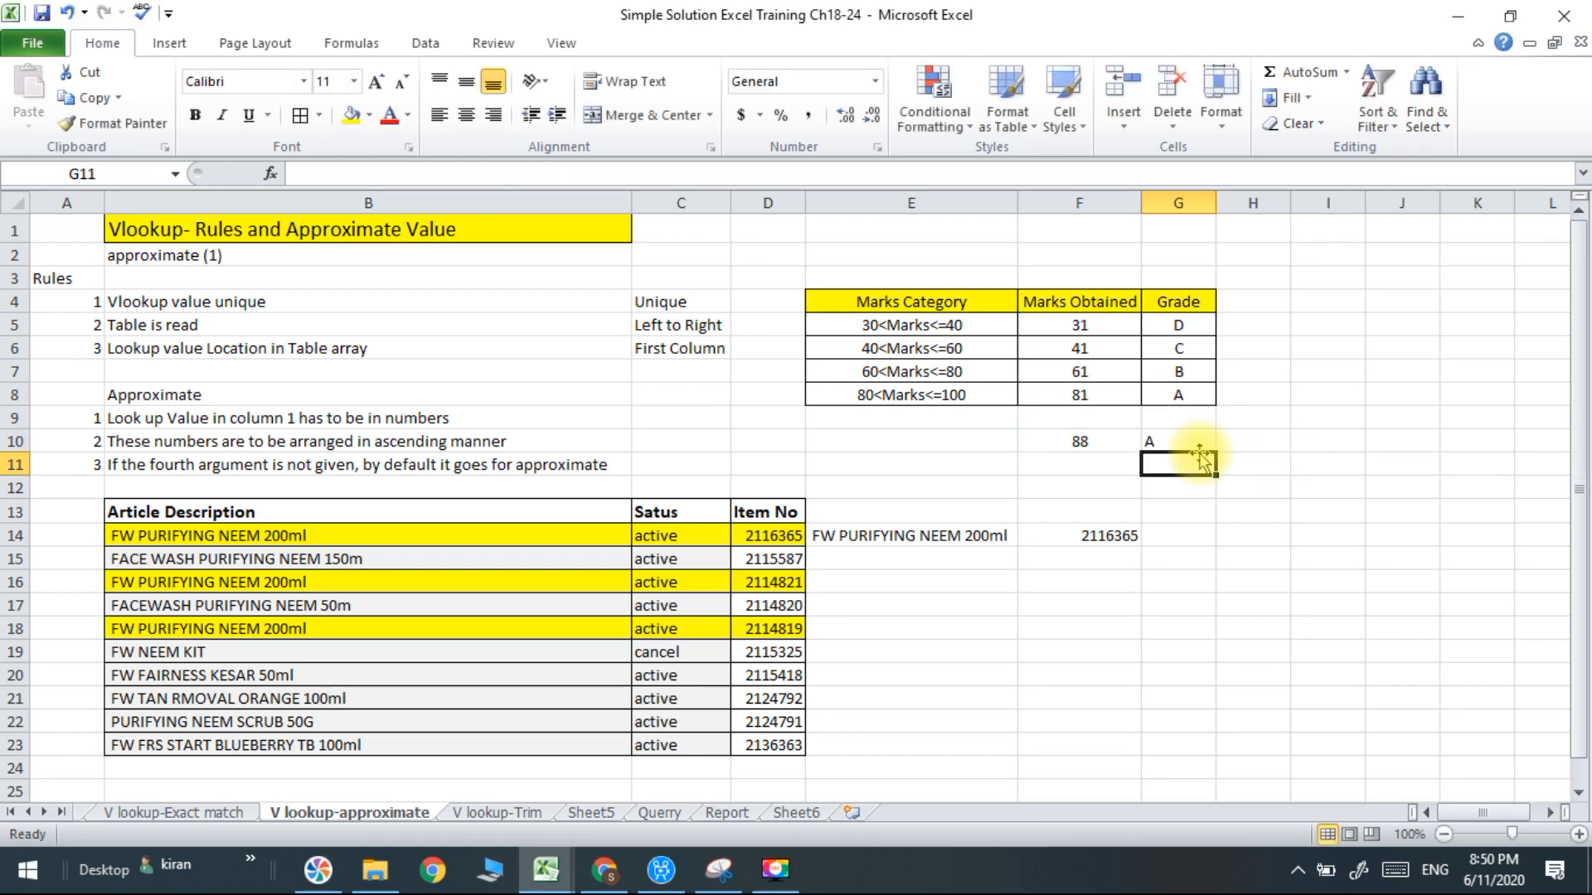
{"action": "left_click", "coordinate": [1178, 441]}
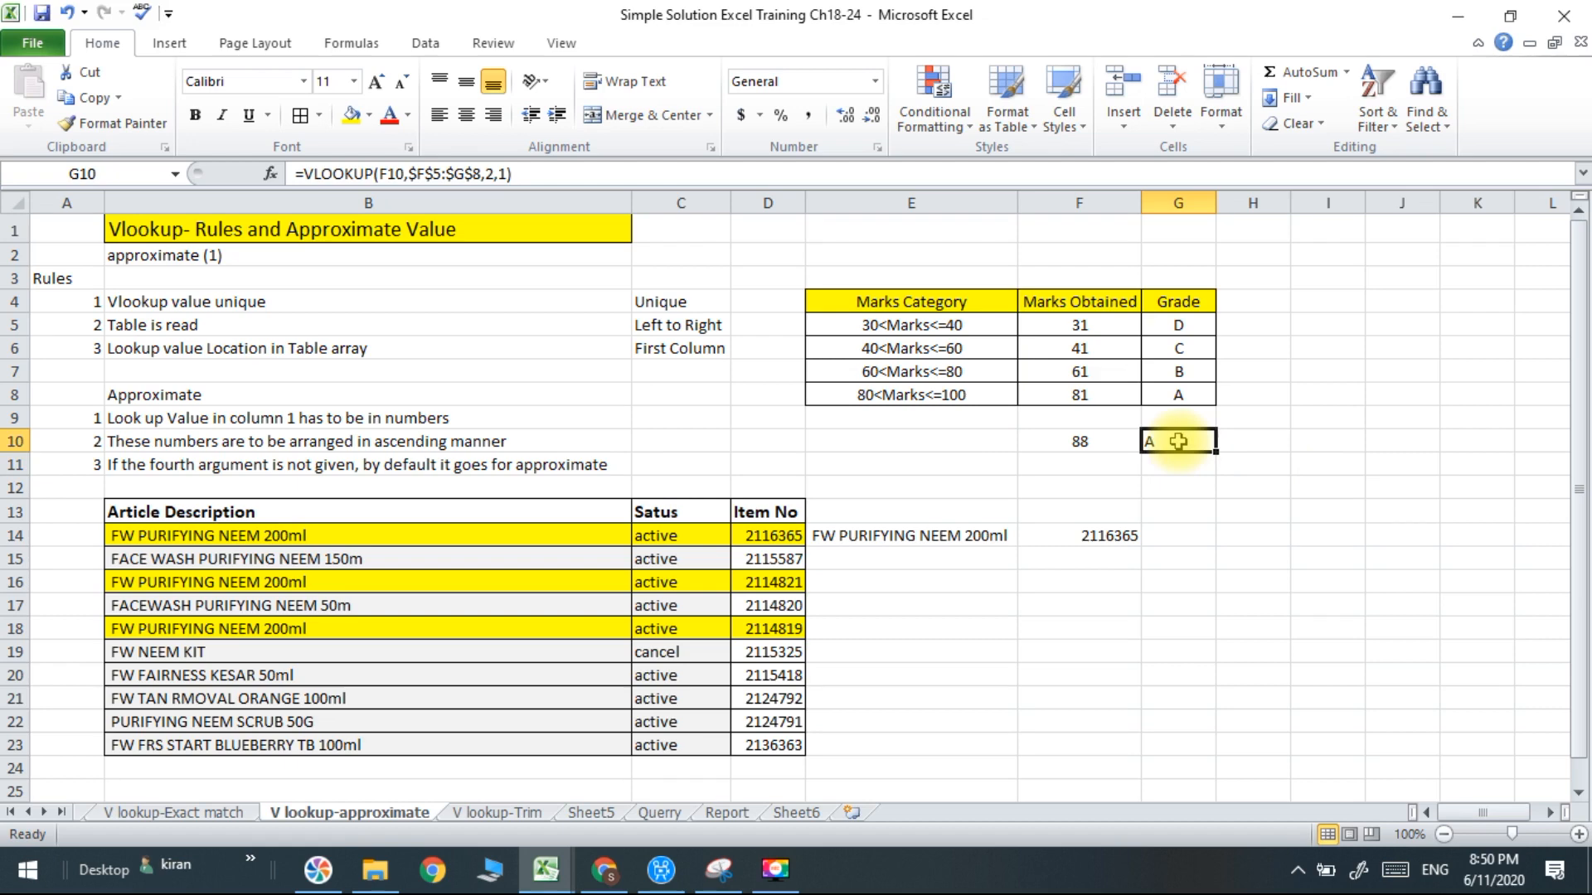
Set the marks value in F10 to 35 and check the grade looked up beside it.
{"action": "left_click", "coordinate": [1088, 445]}
{"action": "type", "text": "35"}
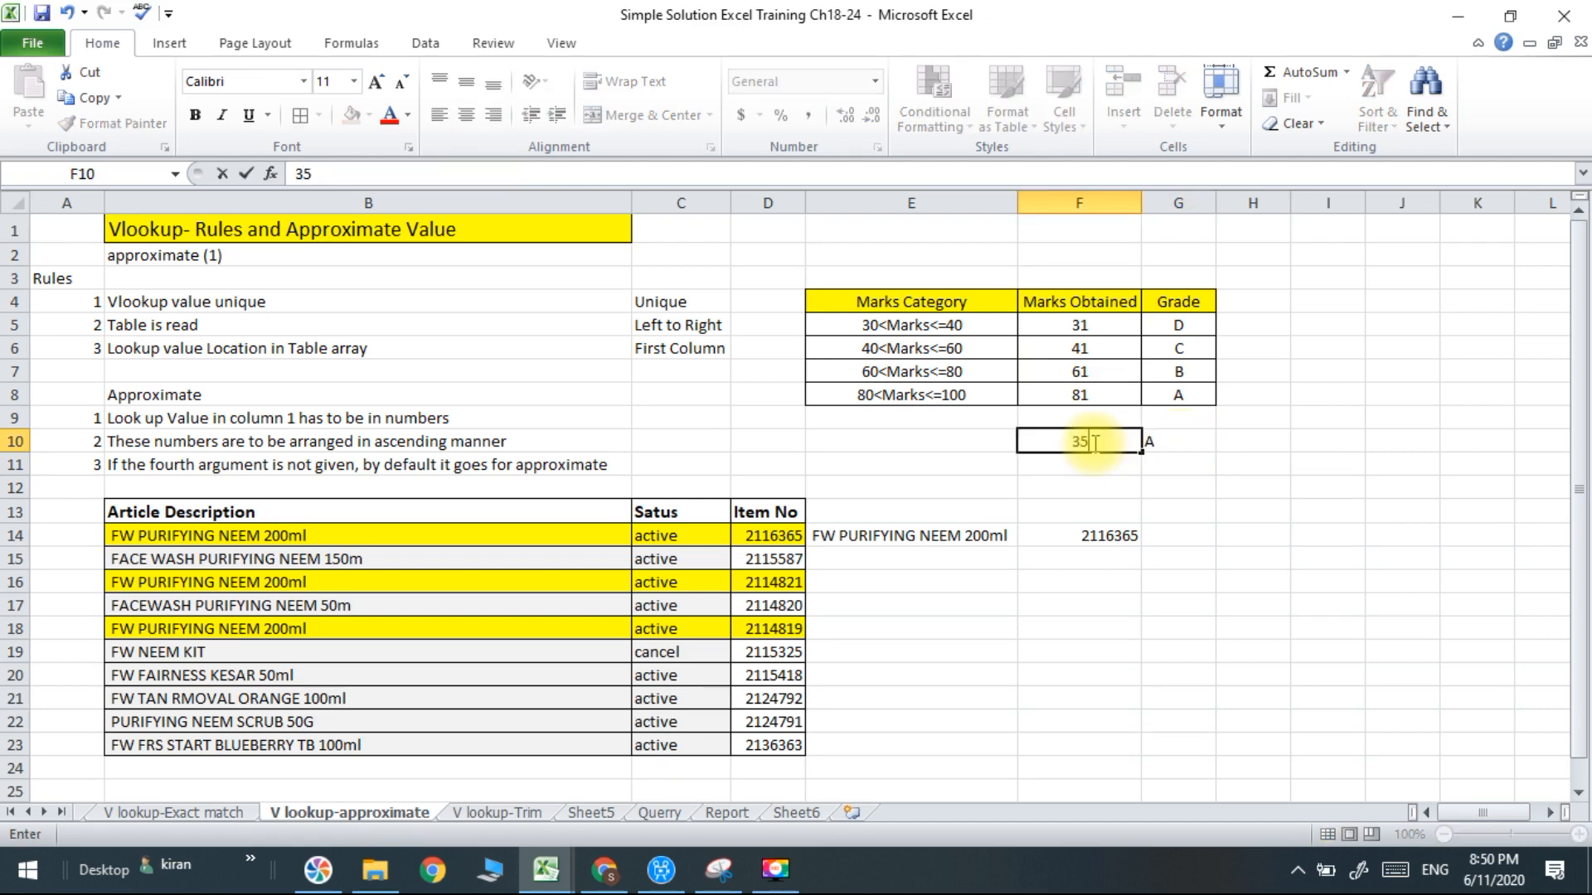
{"action": "key", "text": "Return"}
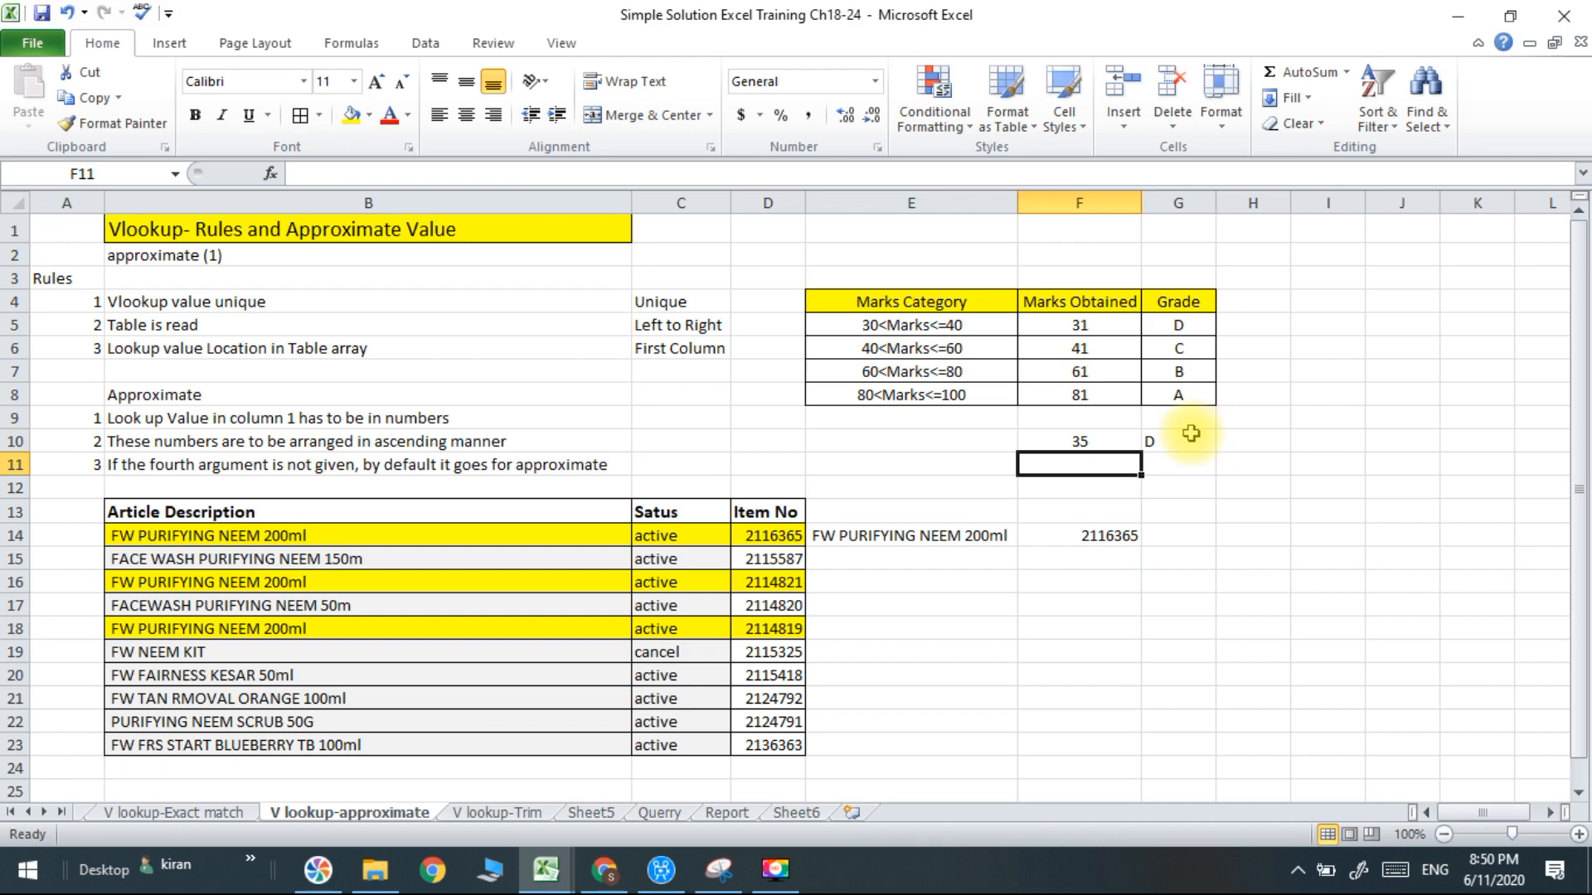
{"action": "left_click", "coordinate": [1181, 433]}
{"action": "left_click", "coordinate": [1111, 440]}
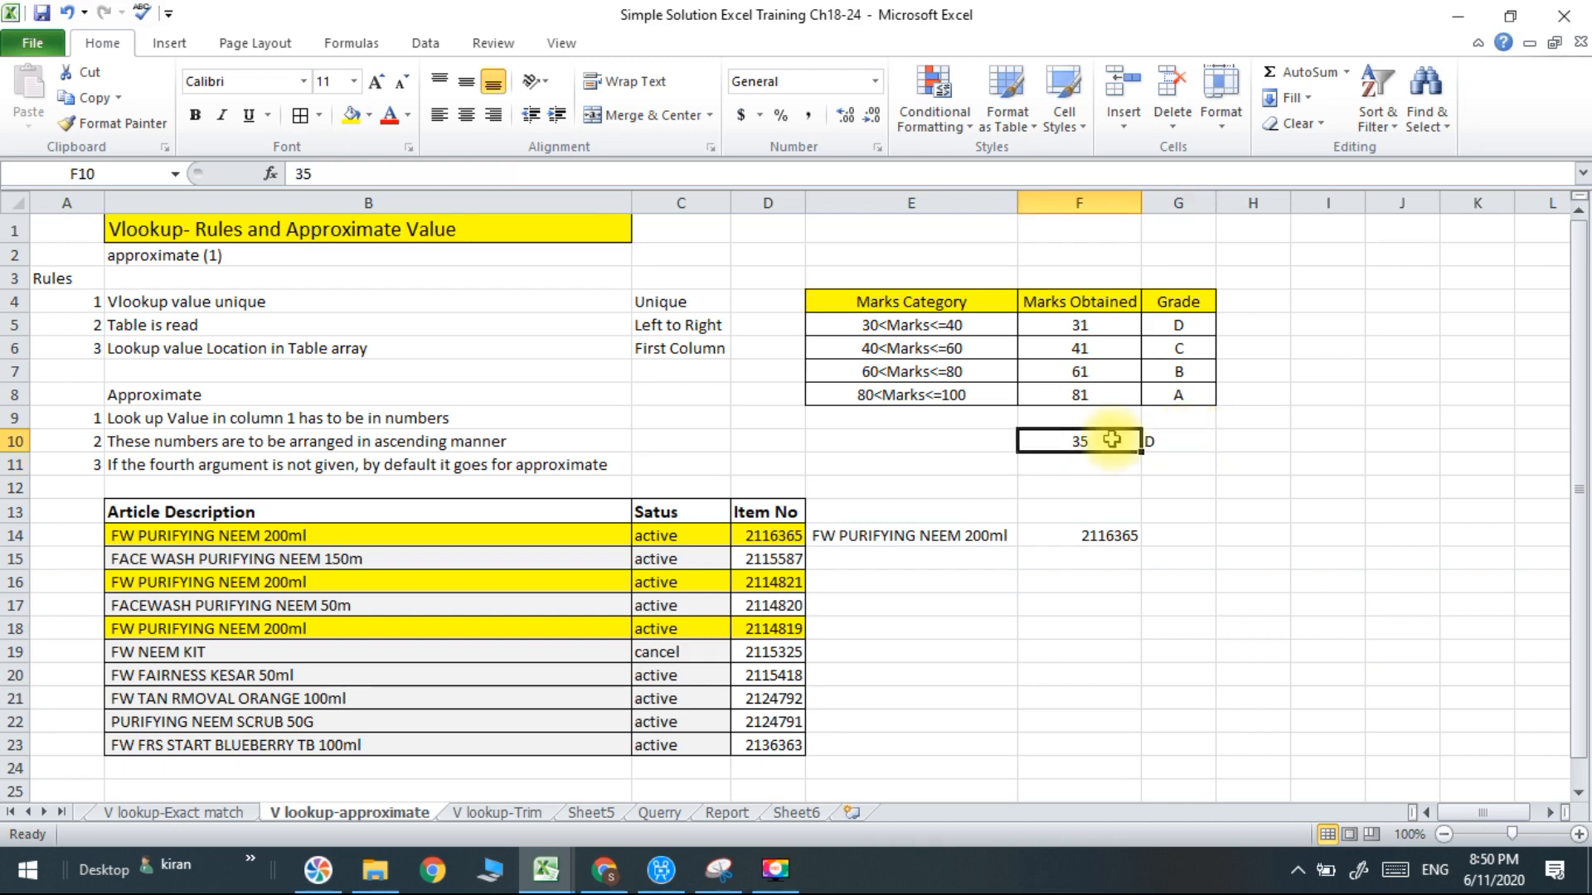
Set the marks value in F10 to 65 and compare the grade looked up in G10 with the marks table.
{"action": "type", "text": "65"}
{"action": "key", "text": "Return"}
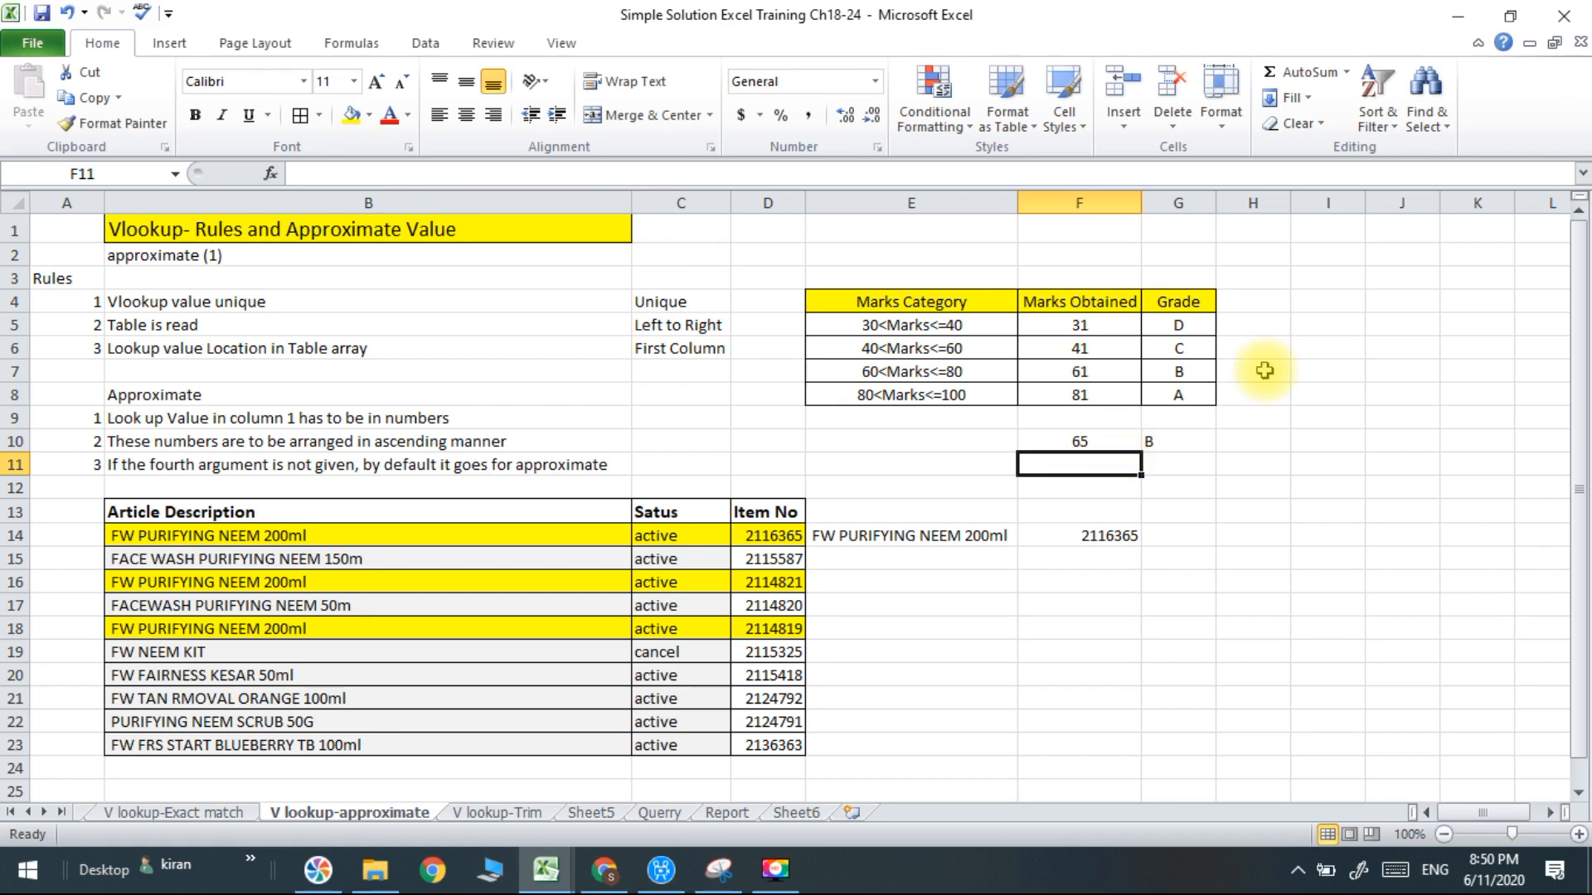
{"action": "left_click", "coordinate": [1185, 373]}
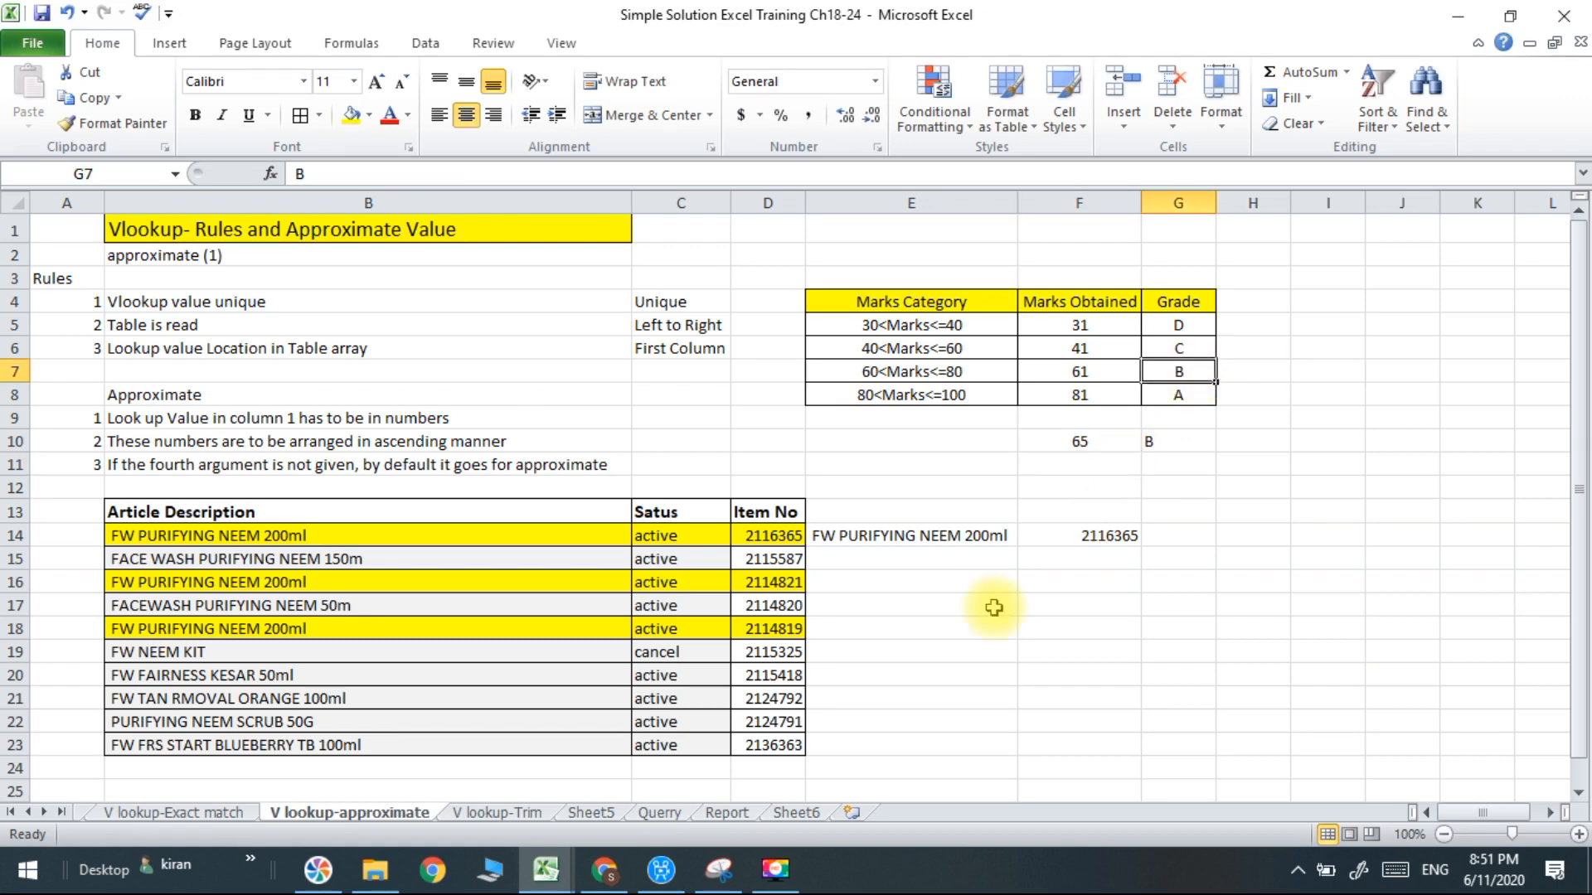
{"action": "left_click", "coordinate": [1081, 445]}
{"action": "left_click_drag", "start_coordinate": [1136, 448], "coordinate": [1153, 442]}
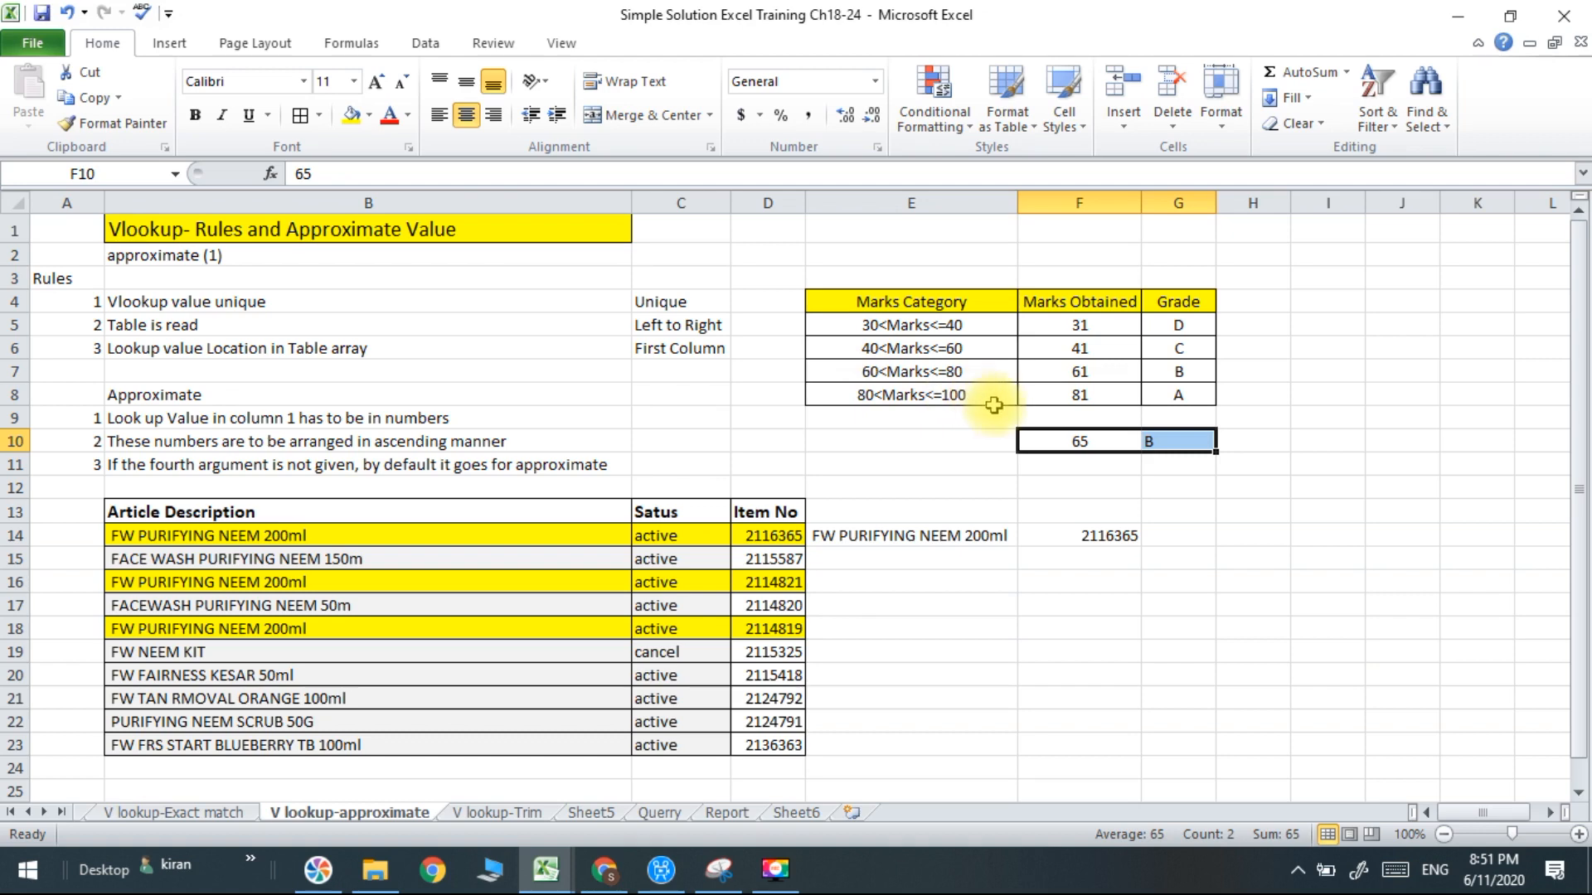
{"action": "left_click", "coordinate": [1184, 444]}
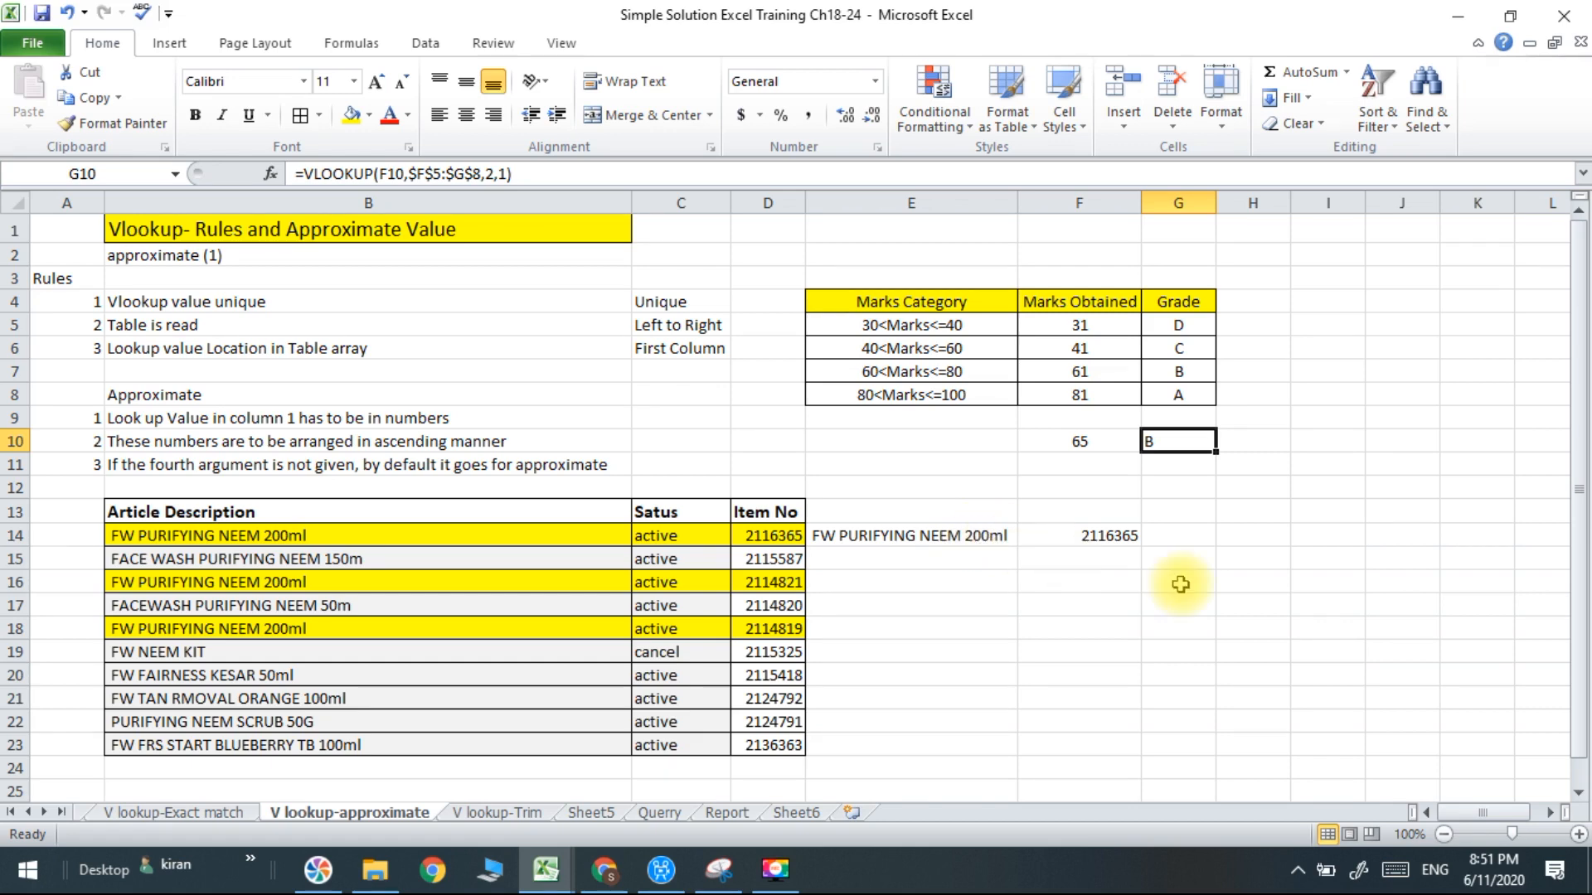
{"action": "key", "text": "Return"}
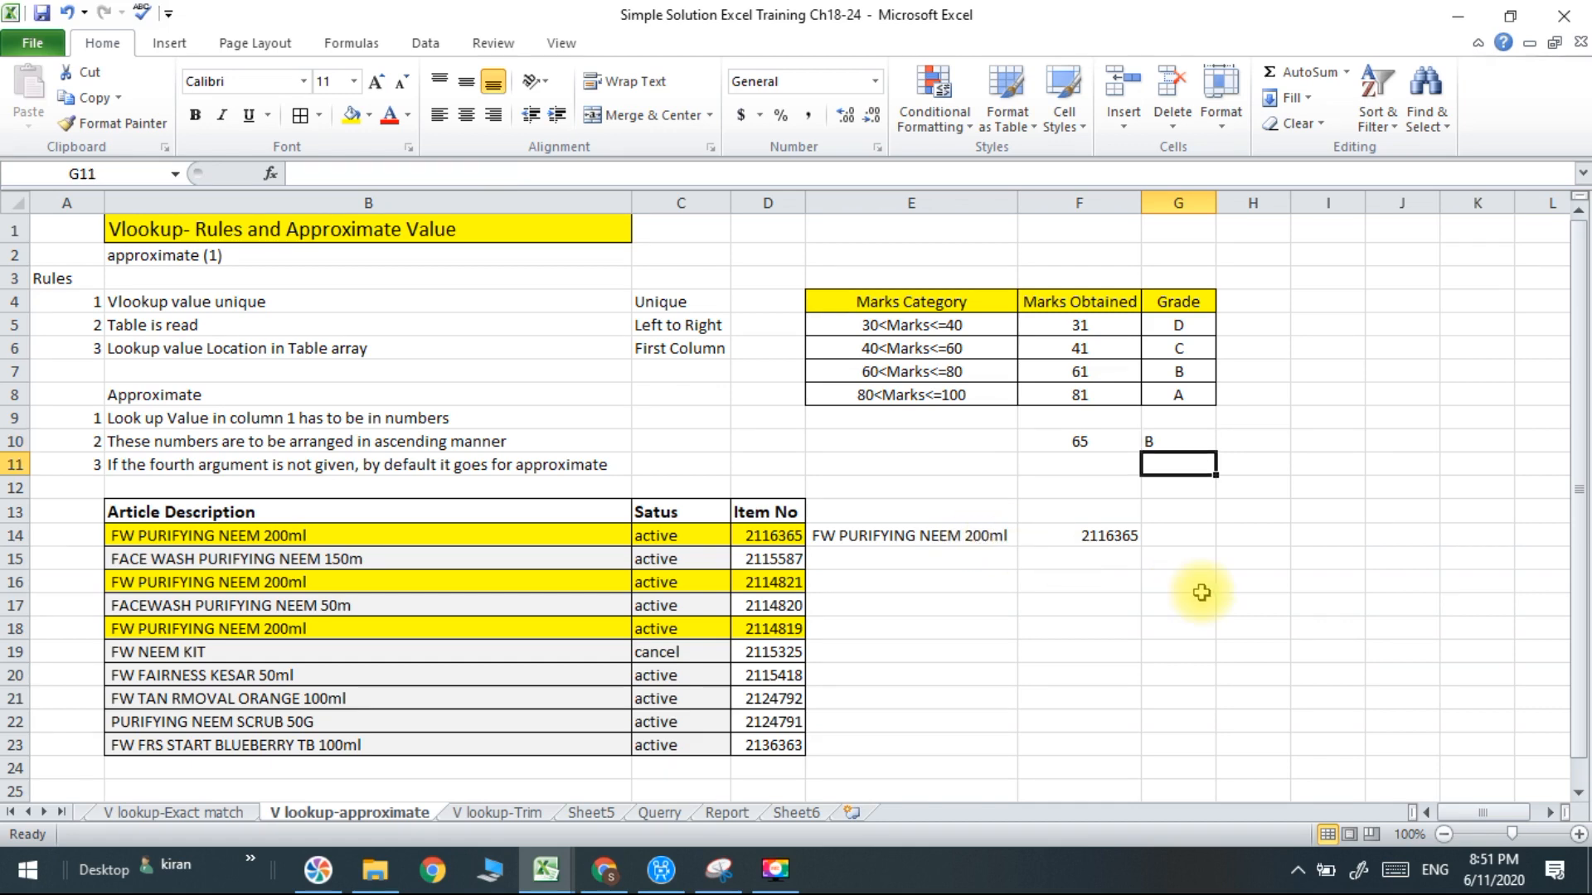
{"action": "left_click", "coordinate": [1165, 441]}
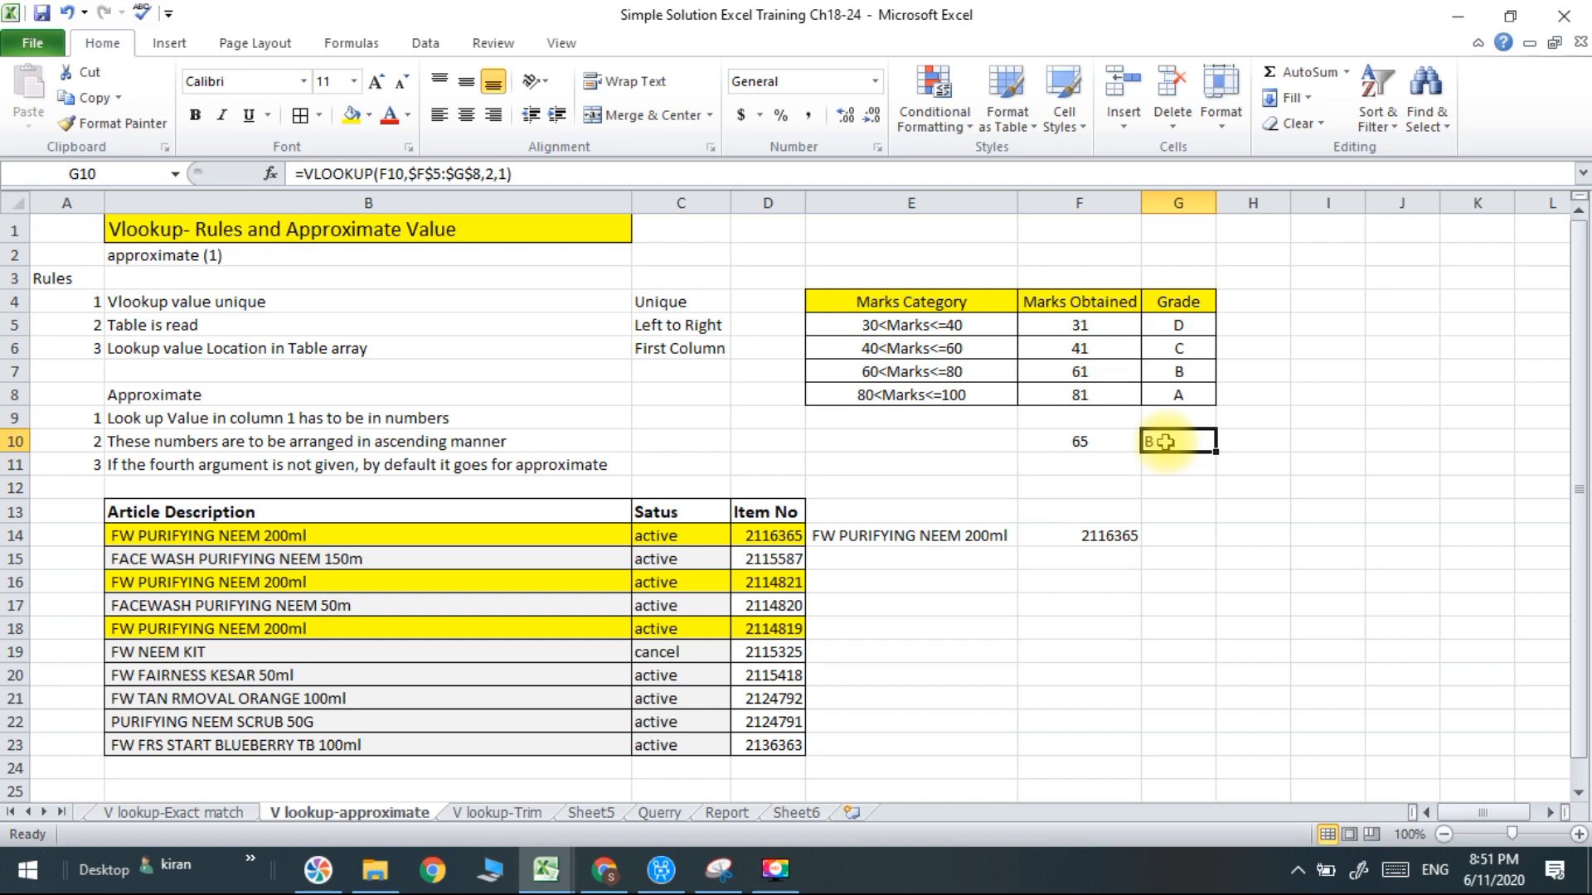
Set the marks value in F10 to 45 and check the looked-up grade against the marks in F5:F8 and categories in E5:E8.
{"action": "left_click", "coordinate": [1102, 441]}
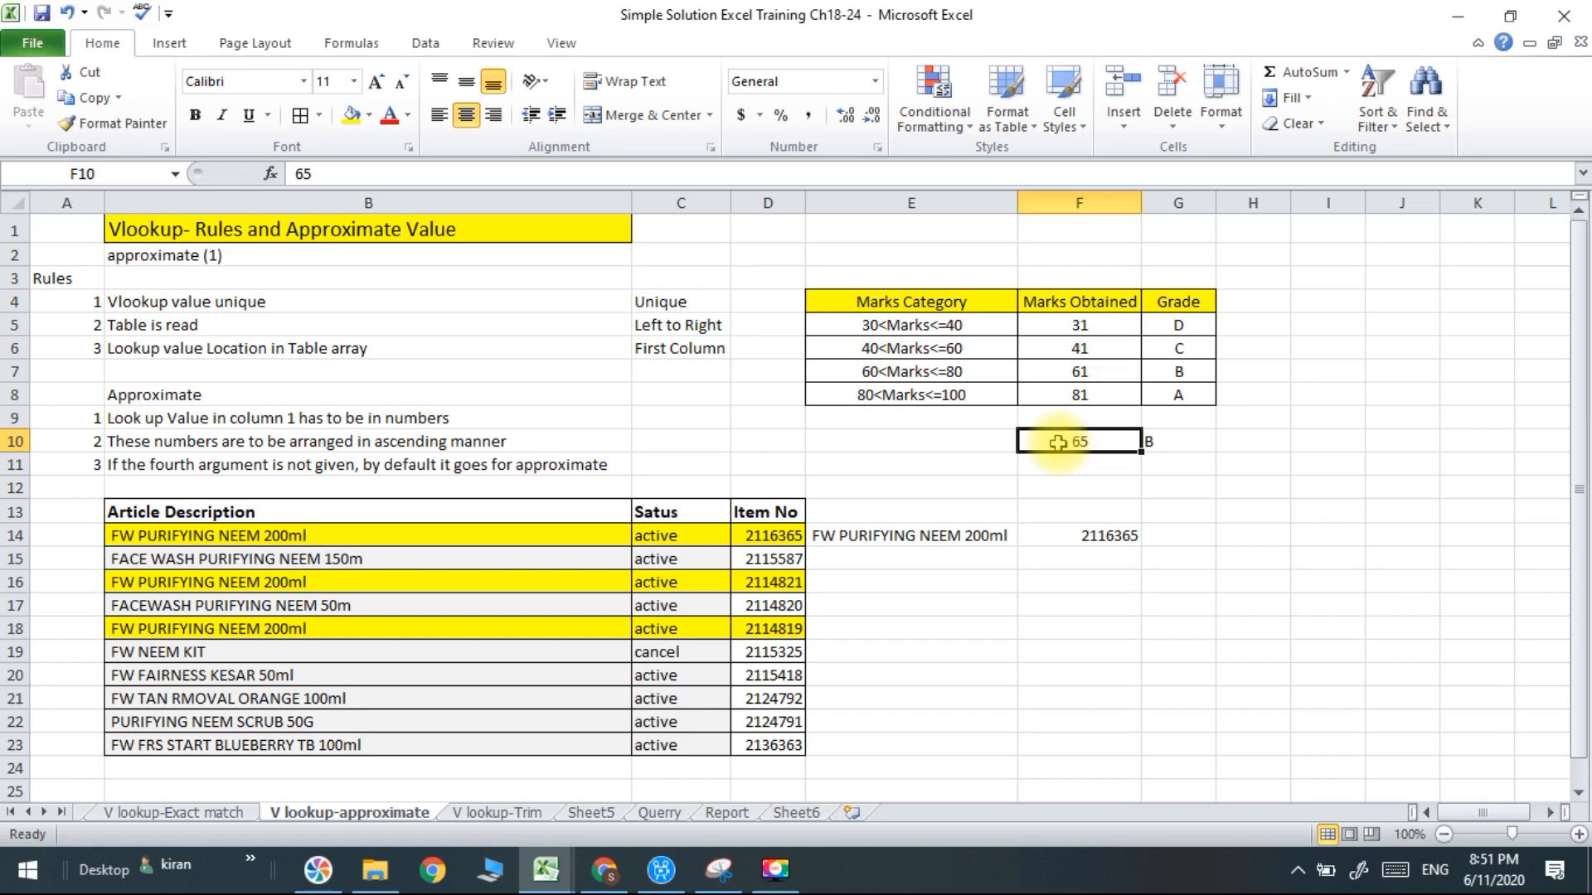
{"action": "type", "text": "45"}
{"action": "key", "text": "Return"}
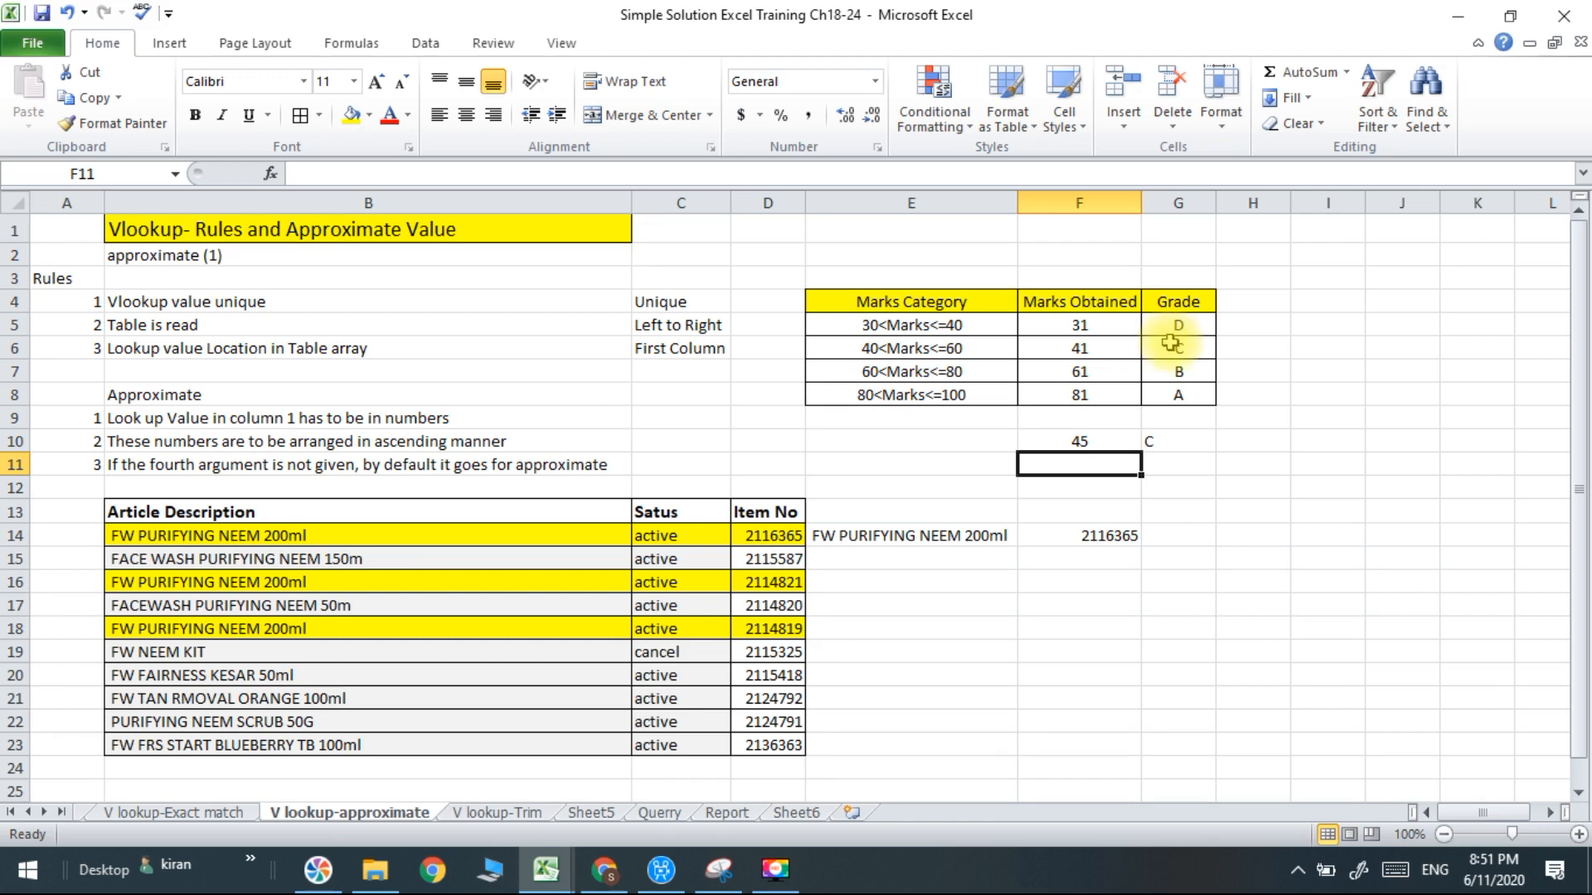
{"action": "left_click", "coordinate": [1173, 346]}
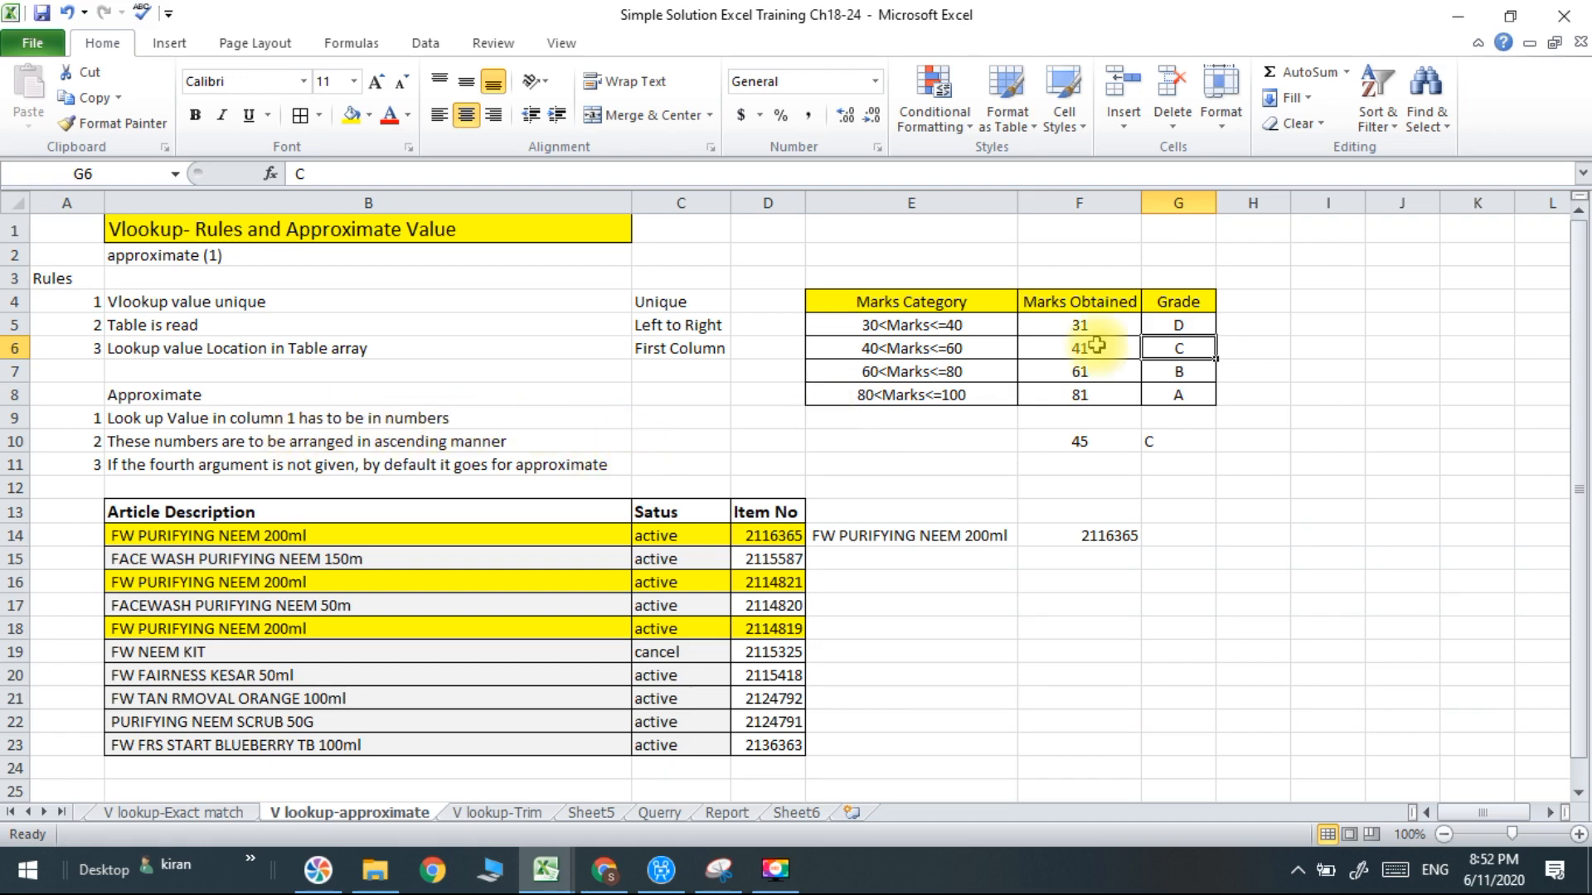
{"action": "left_click_drag", "start_coordinate": [1111, 321], "coordinate": [1113, 381]}
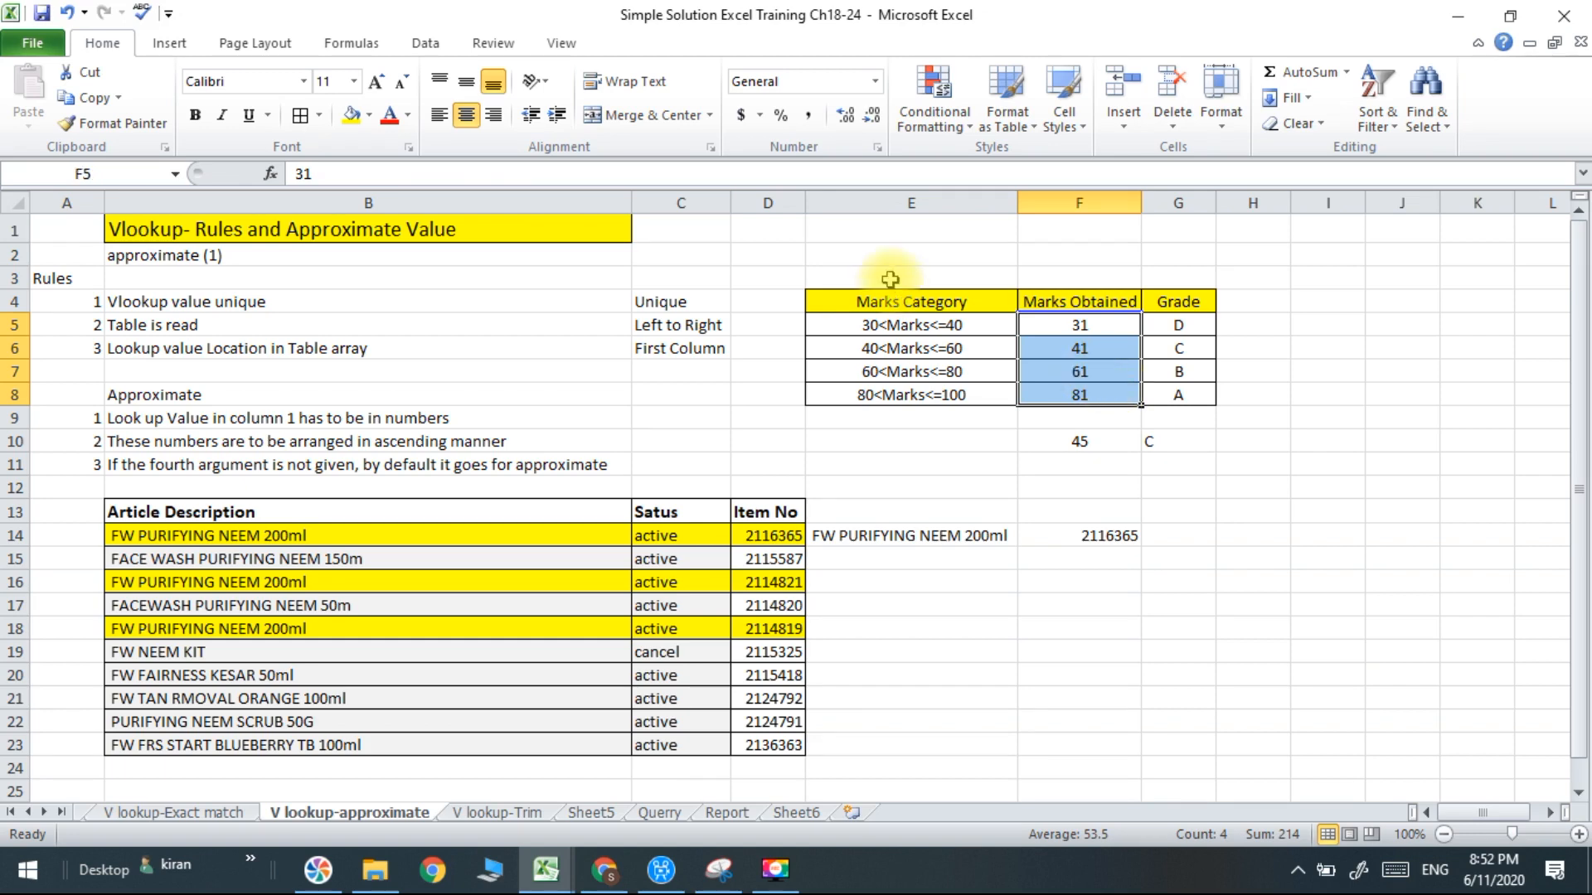
{"action": "left_click", "coordinate": [995, 326]}
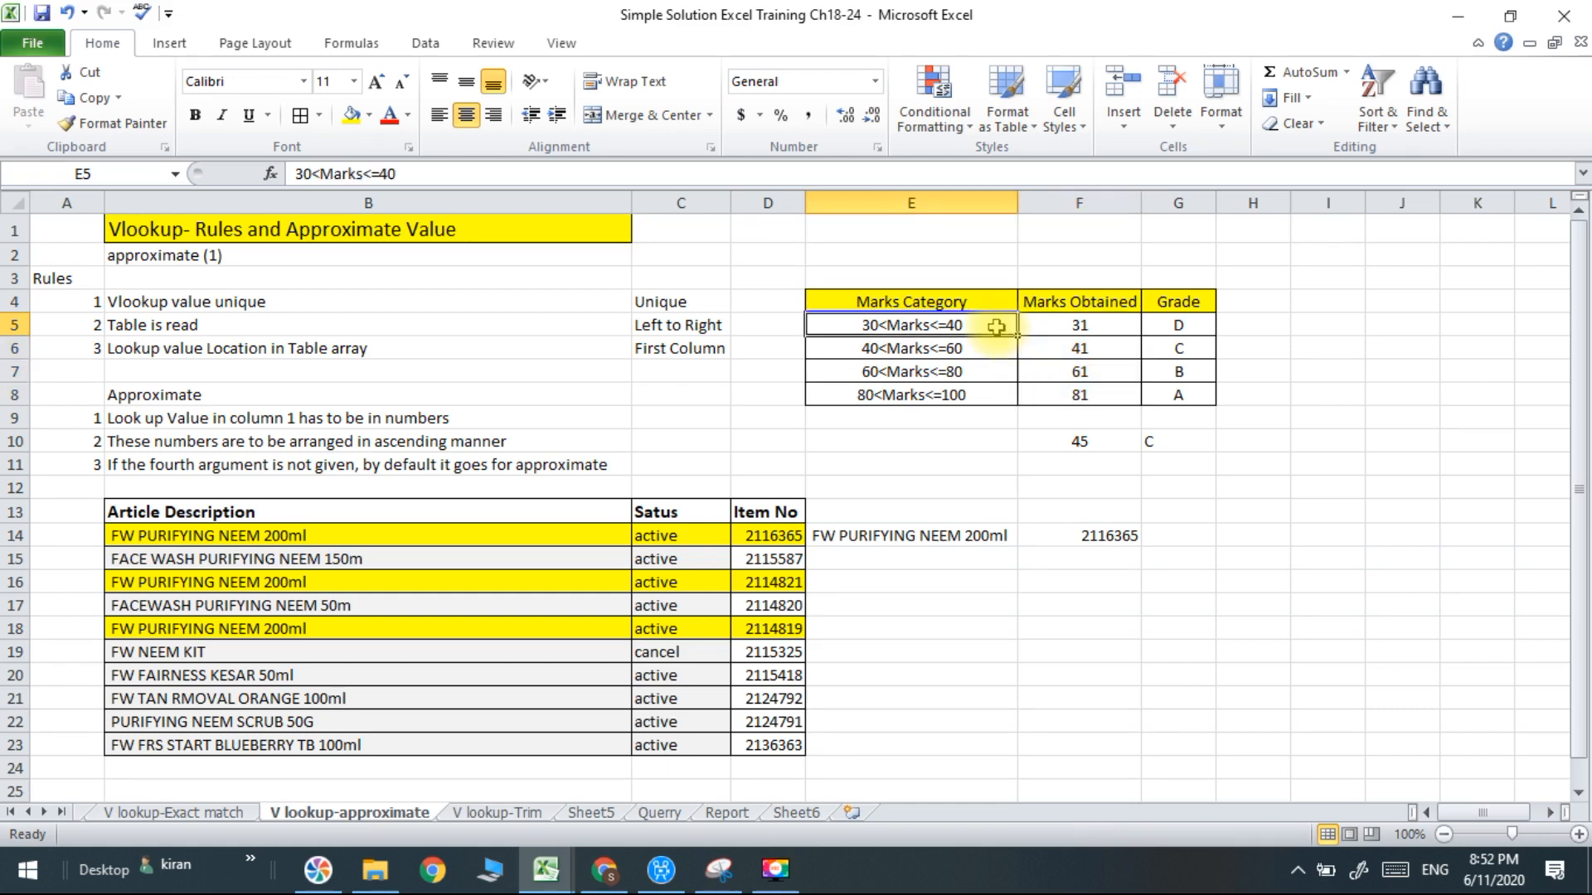
{"action": "left_click_drag", "start_coordinate": [996, 327], "coordinate": [997, 390]}
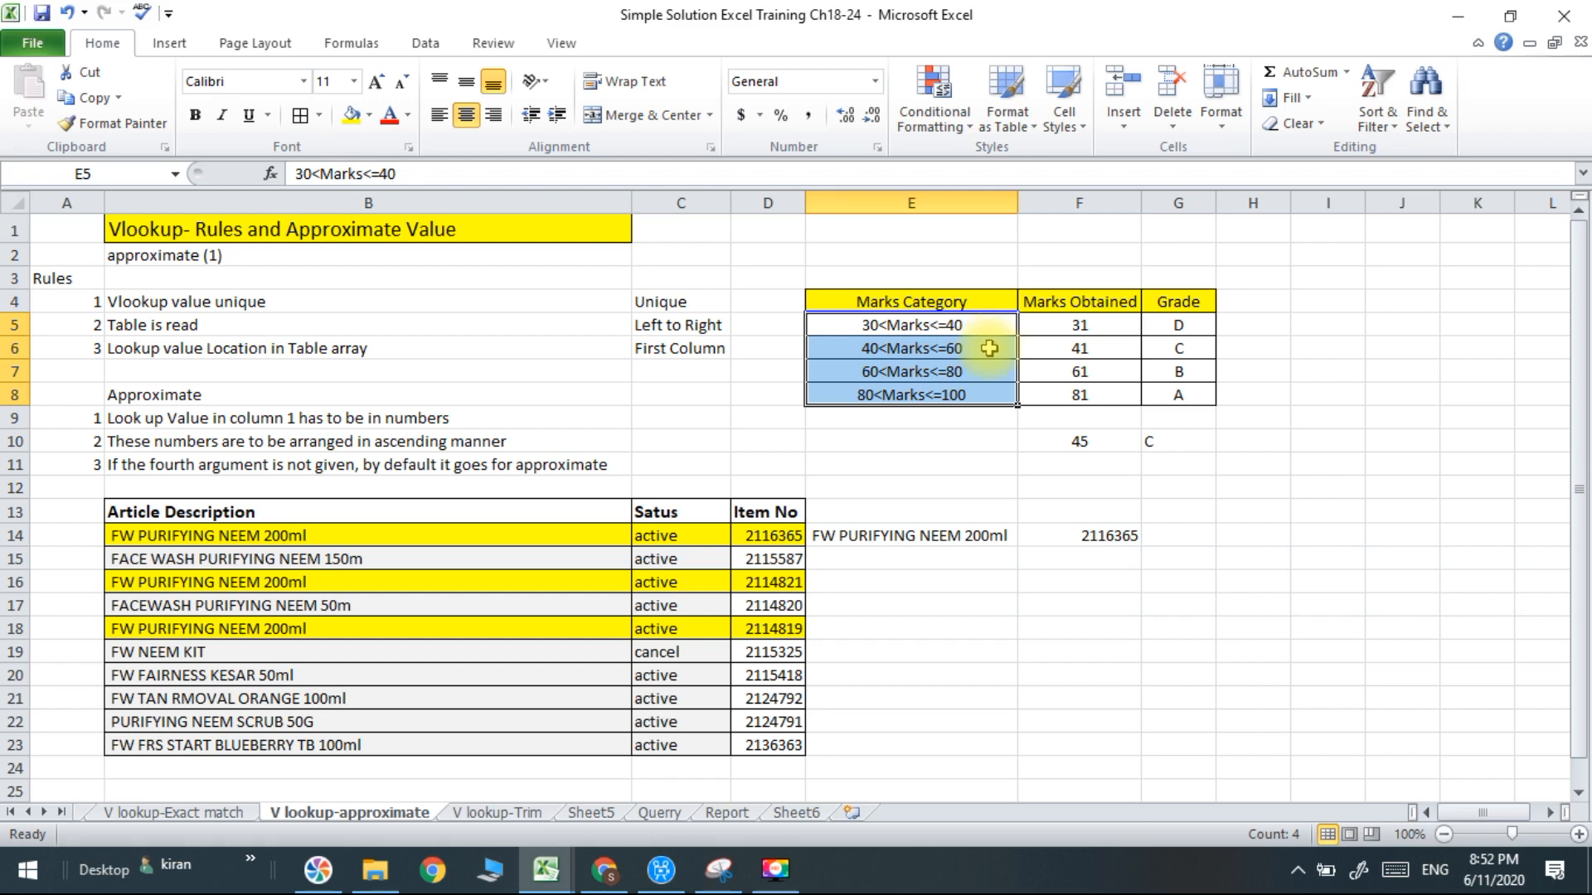
Remove the range lookup argument from the VLOOKUP in G10, leaving =VLOOKUP(F10,$F$5:$G$8,2).
{"action": "left_click", "coordinate": [1149, 442]}
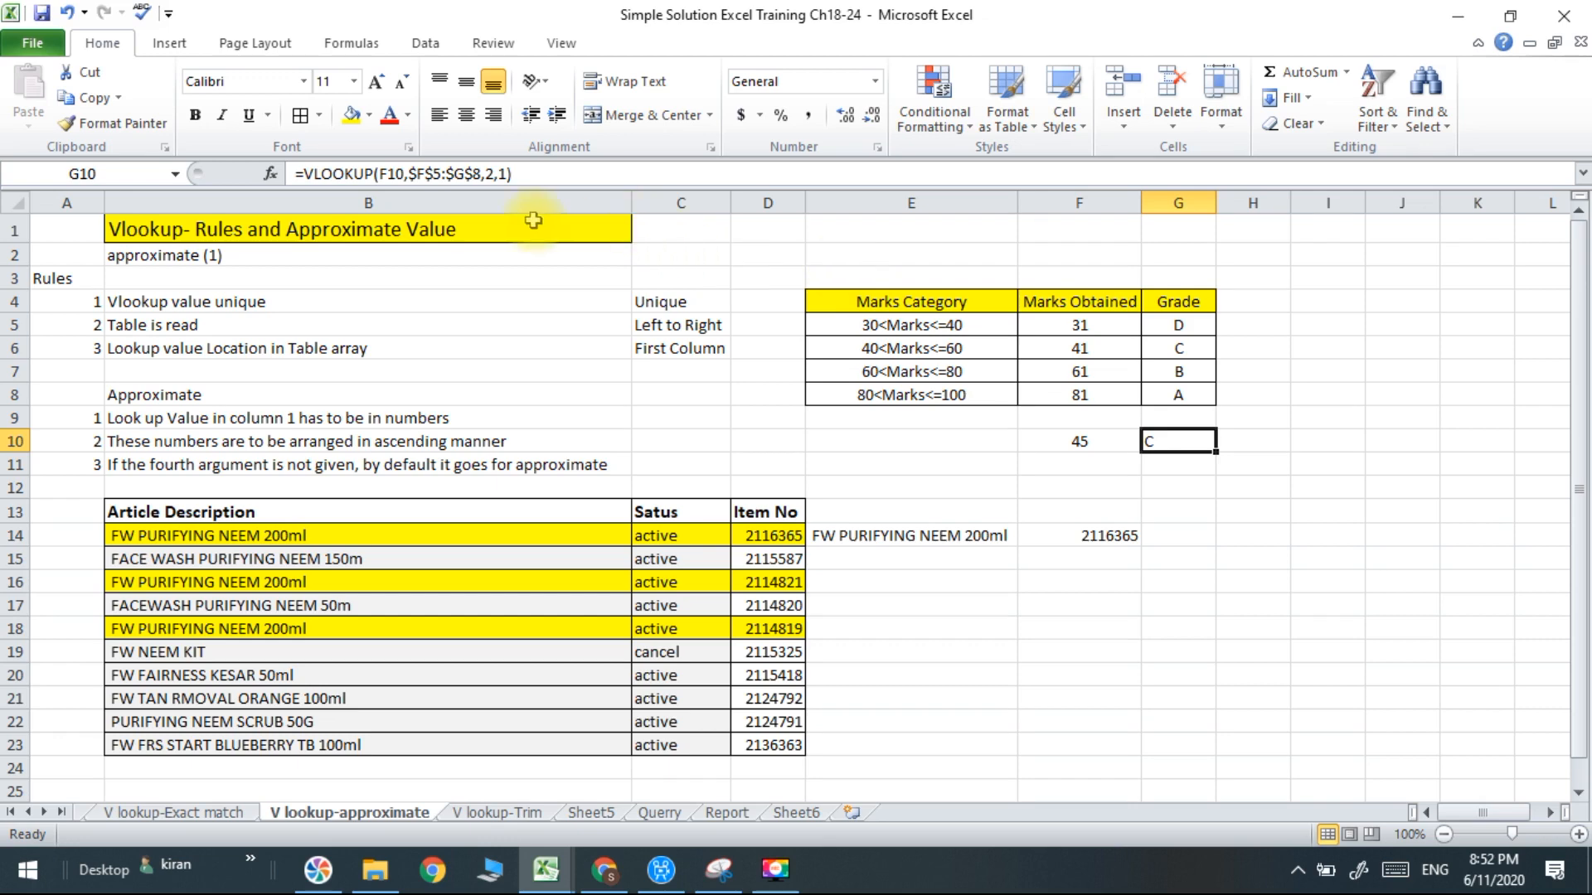
{"action": "left_click", "coordinate": [504, 175]}
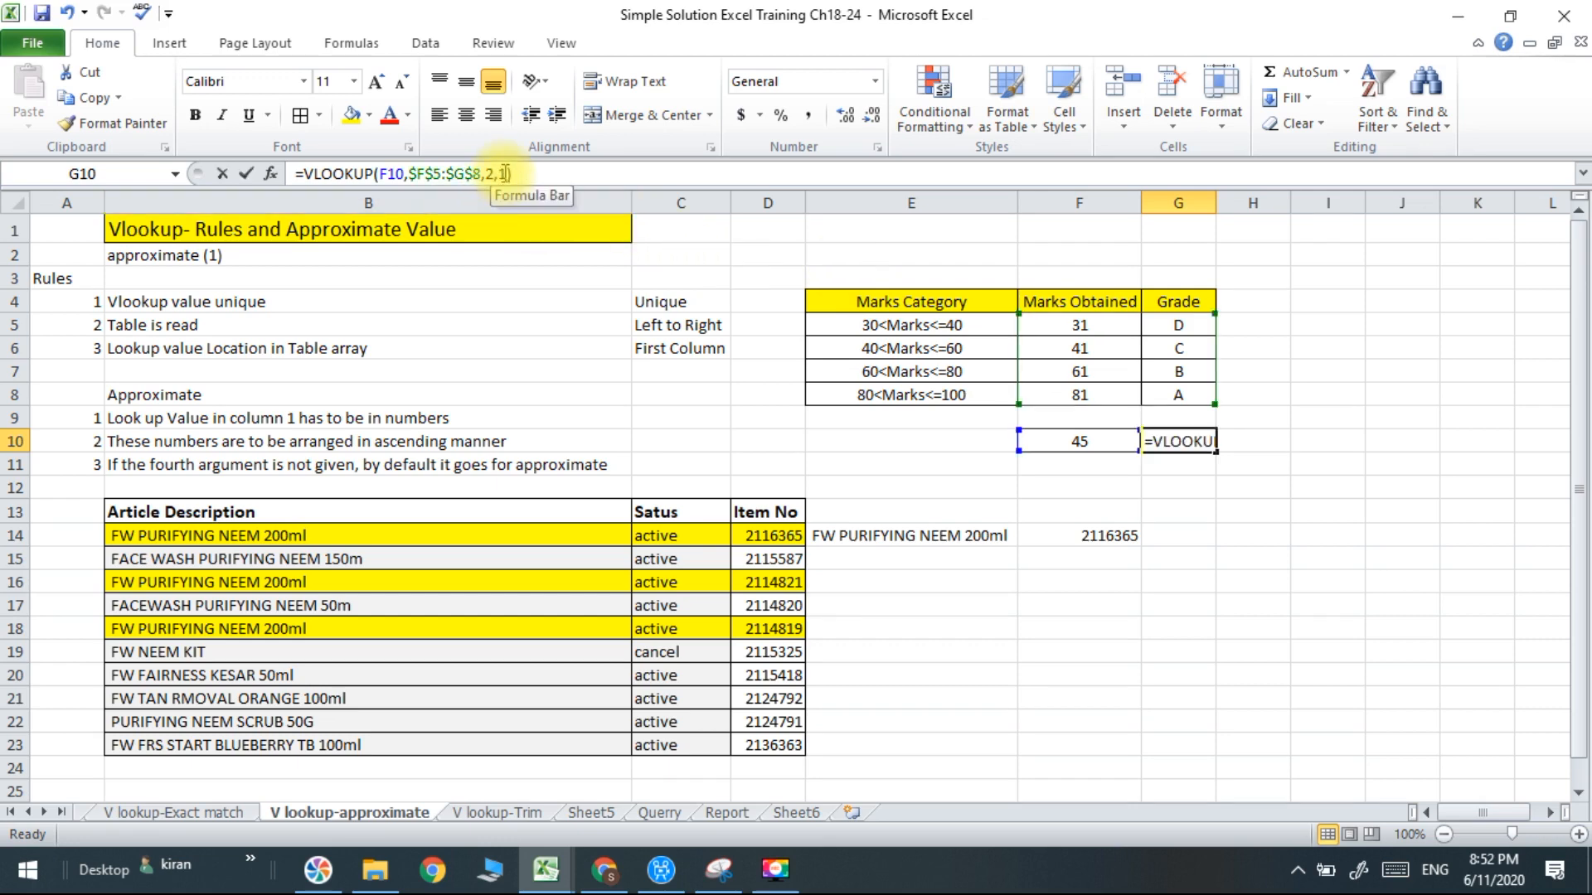
{"action": "key", "text": "BackSpace"}
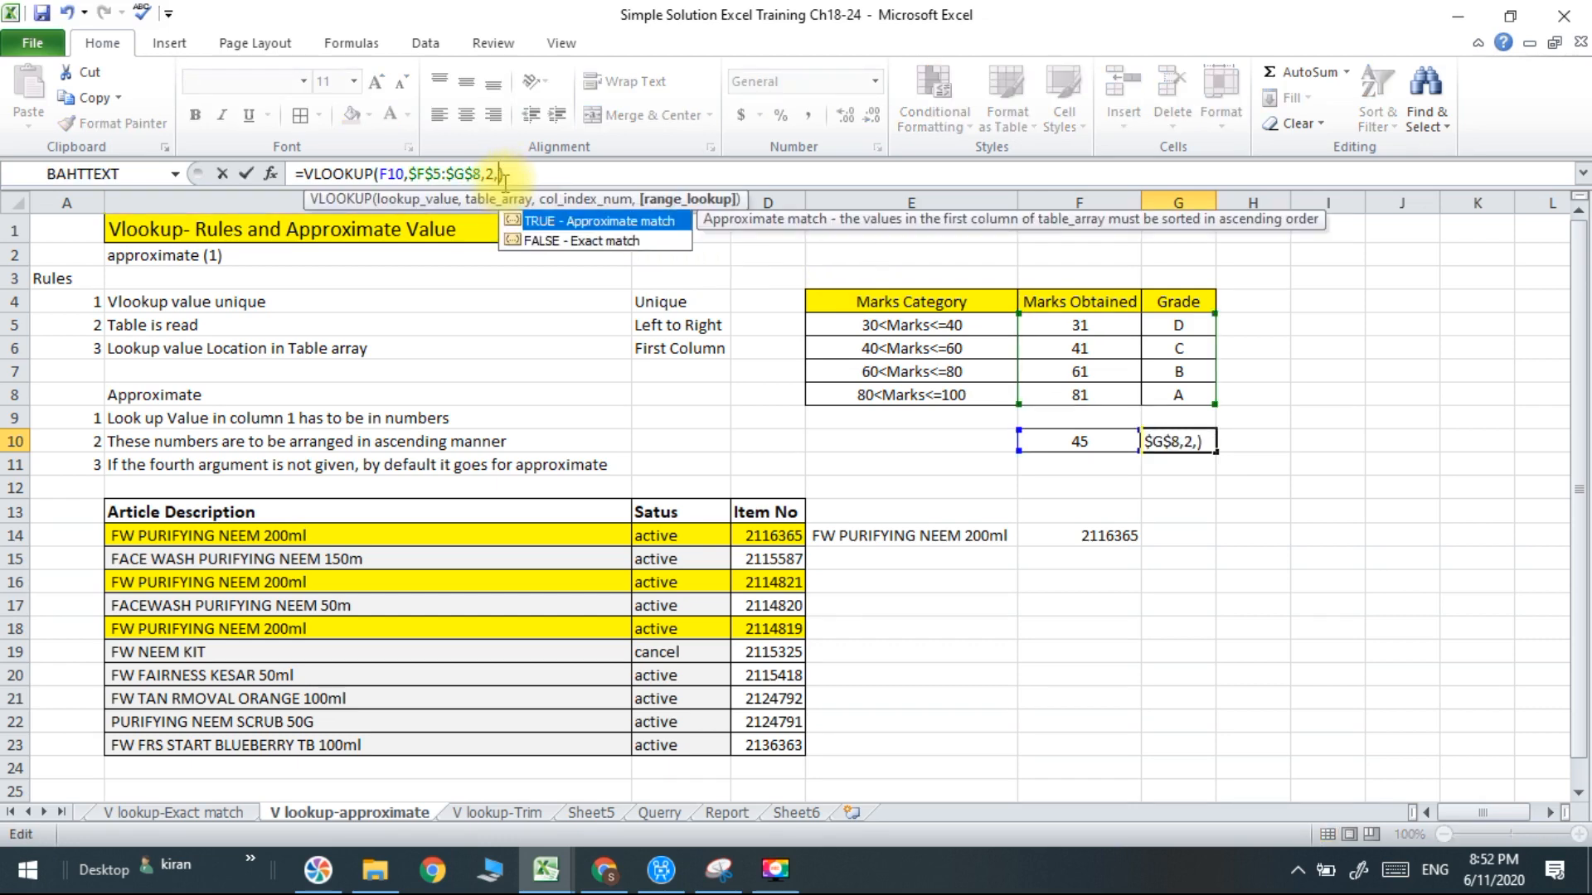
{"action": "key", "text": "BackSpace"}
{"action": "key", "text": "Return"}
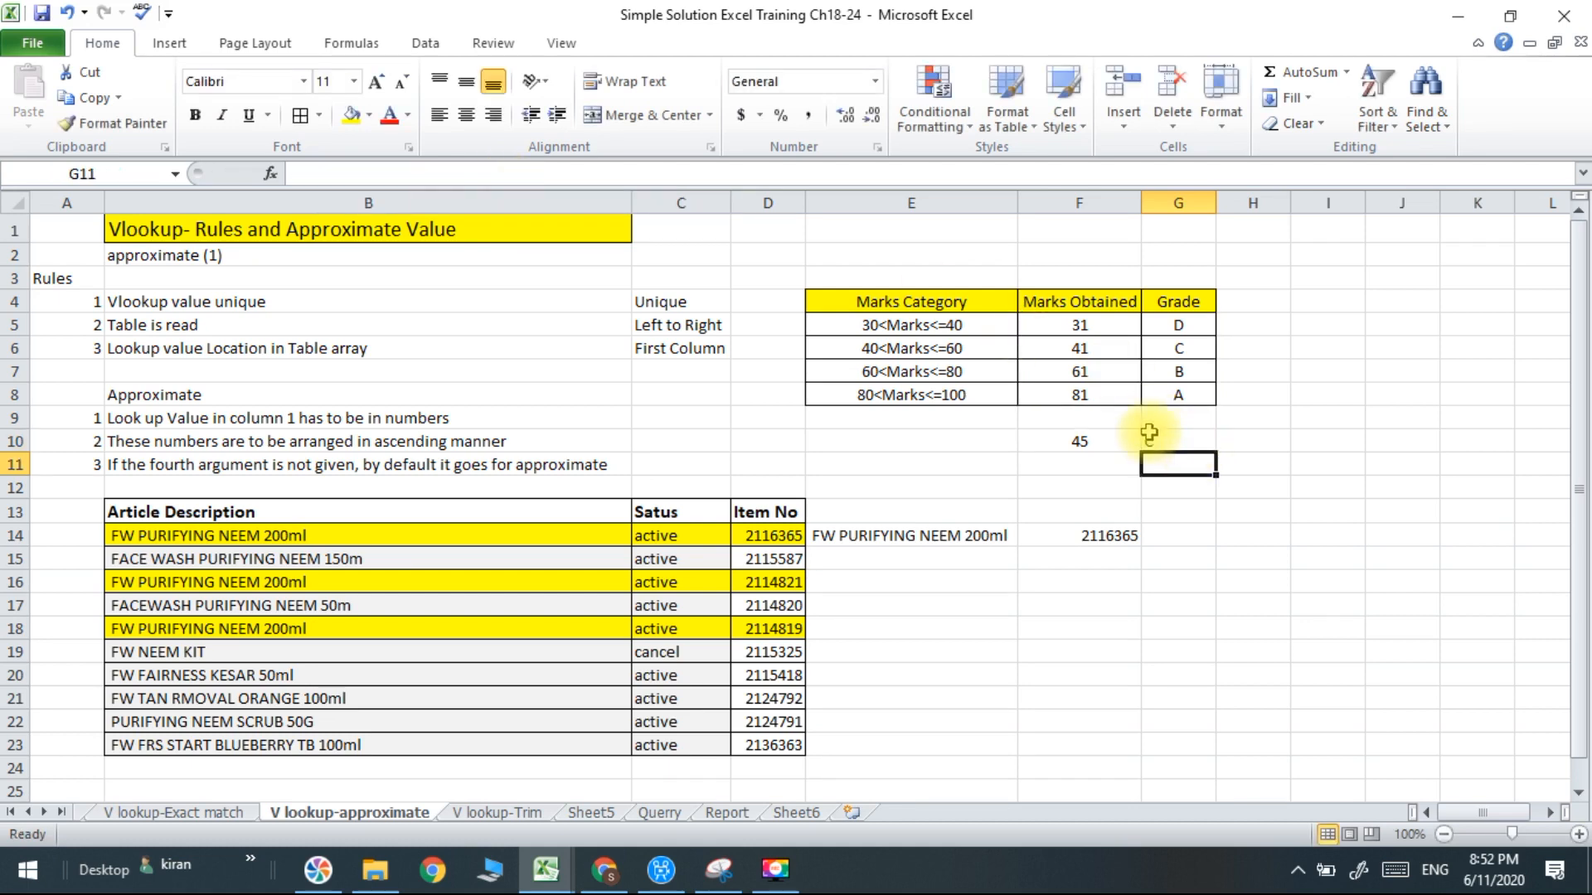
Set the marks value in F10 to 85 and check the grade looked up beside it.
{"action": "left_click", "coordinate": [1106, 442]}
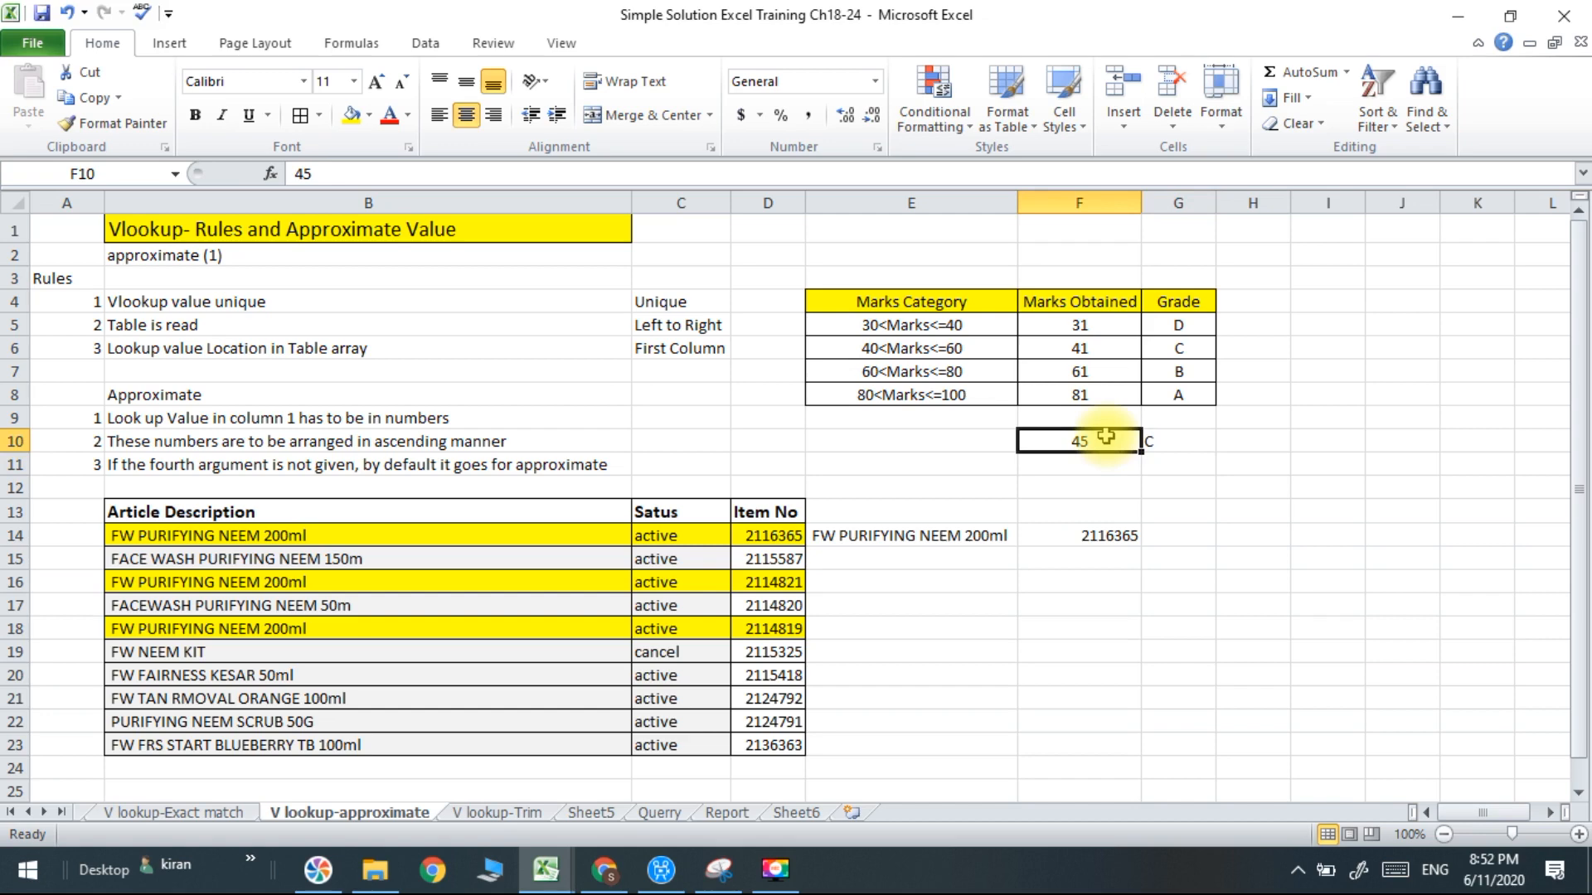
{"action": "type", "text": "85"}
{"action": "key", "text": "Return"}
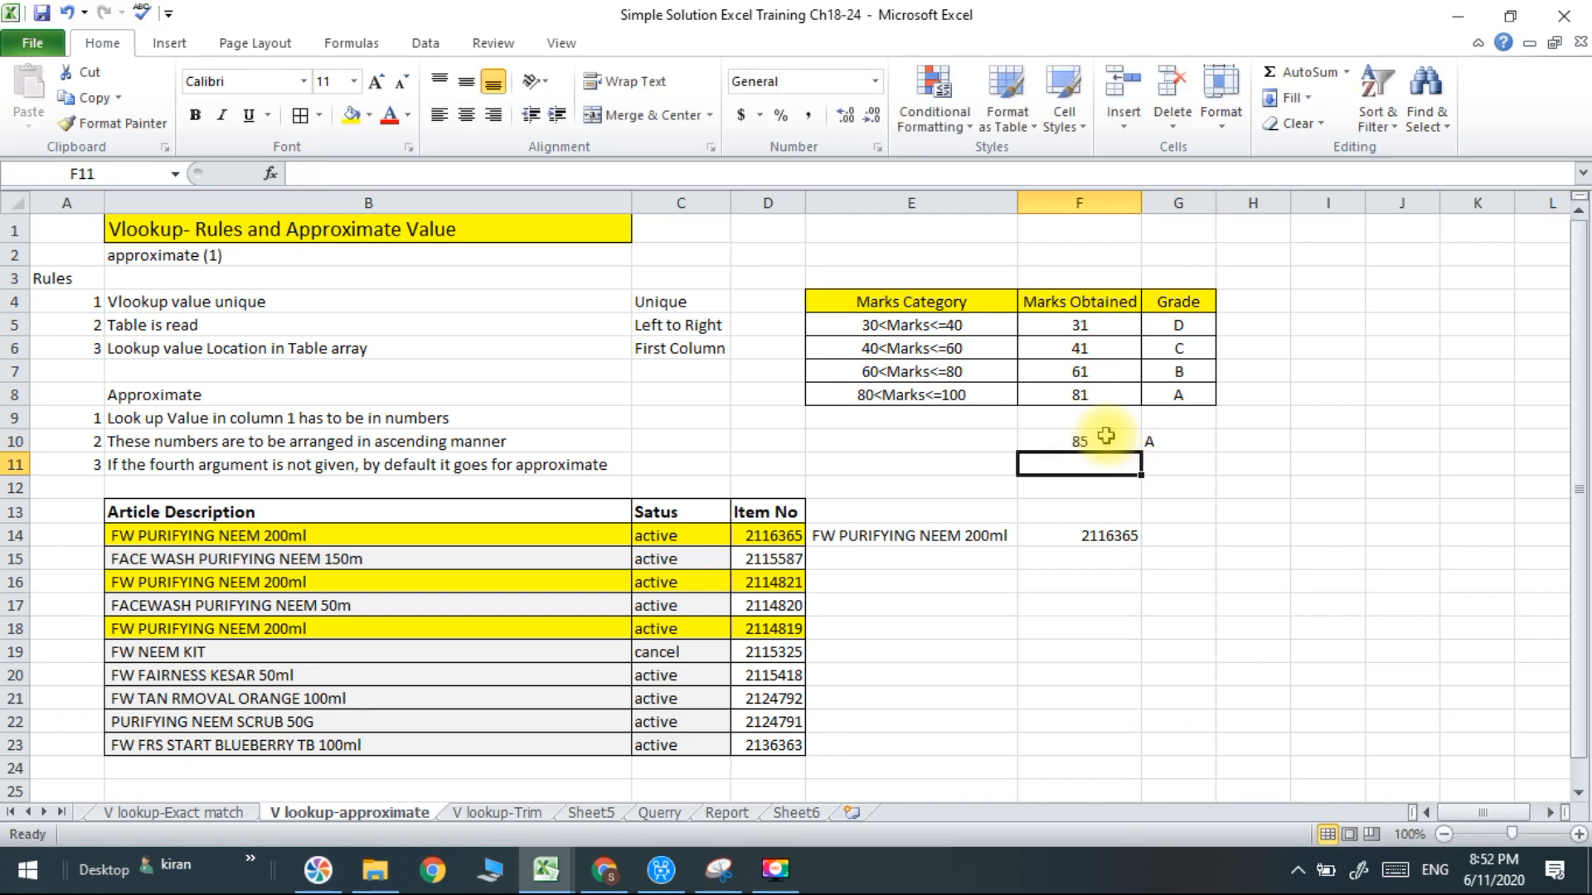
{"action": "left_click", "coordinate": [1106, 438]}
Add 1 back as the range lookup argument of the G10 formula for an approximate match.
{"action": "left_click", "coordinate": [1185, 445]}
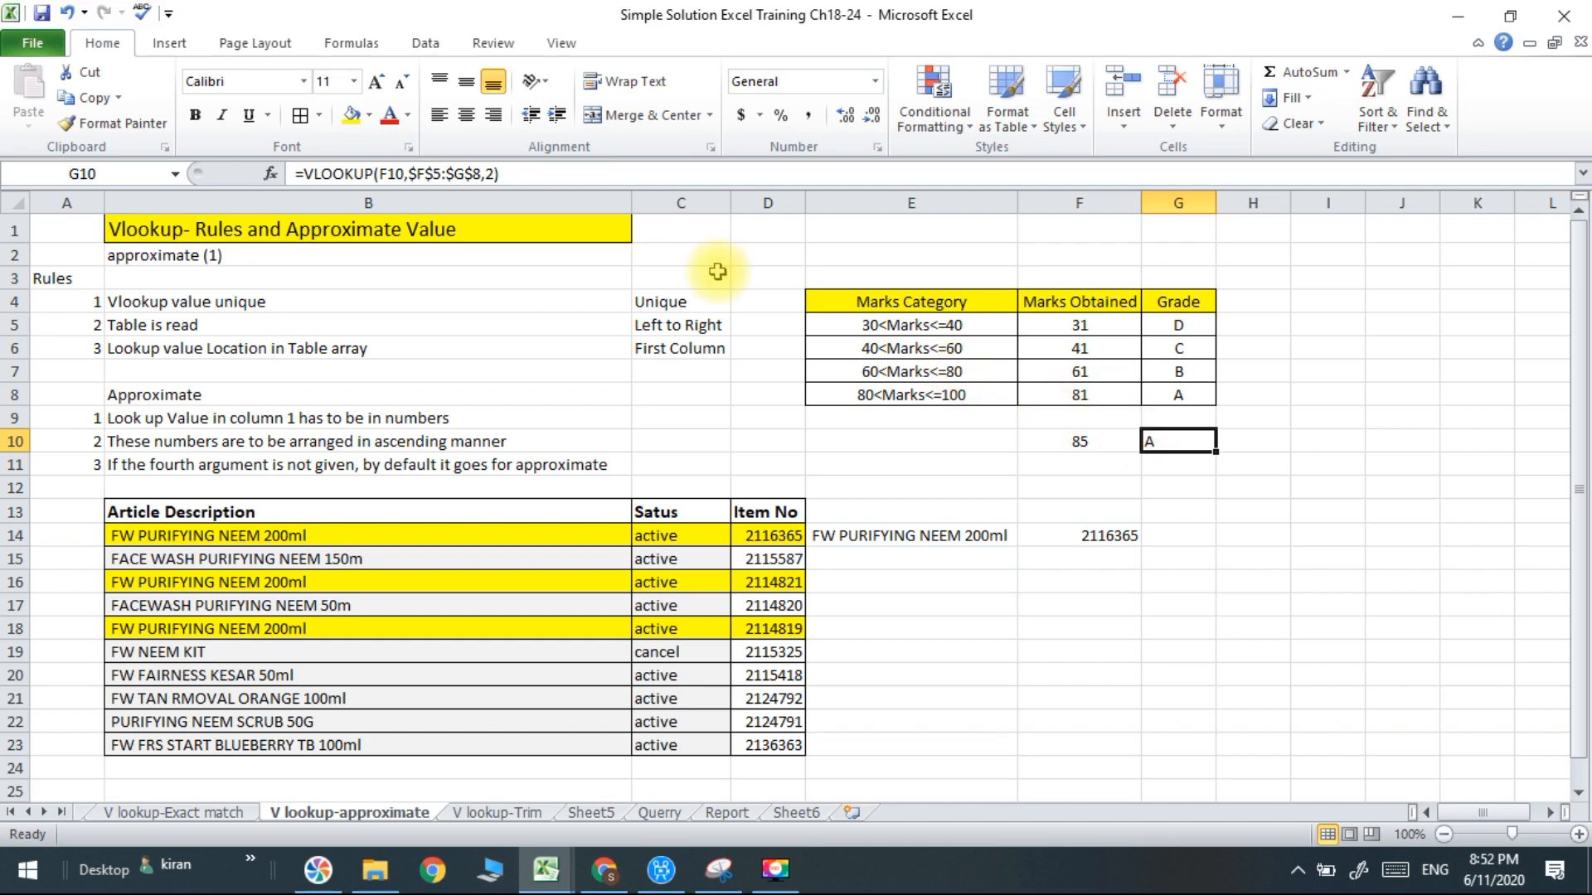
{"action": "left_click", "coordinate": [493, 173]}
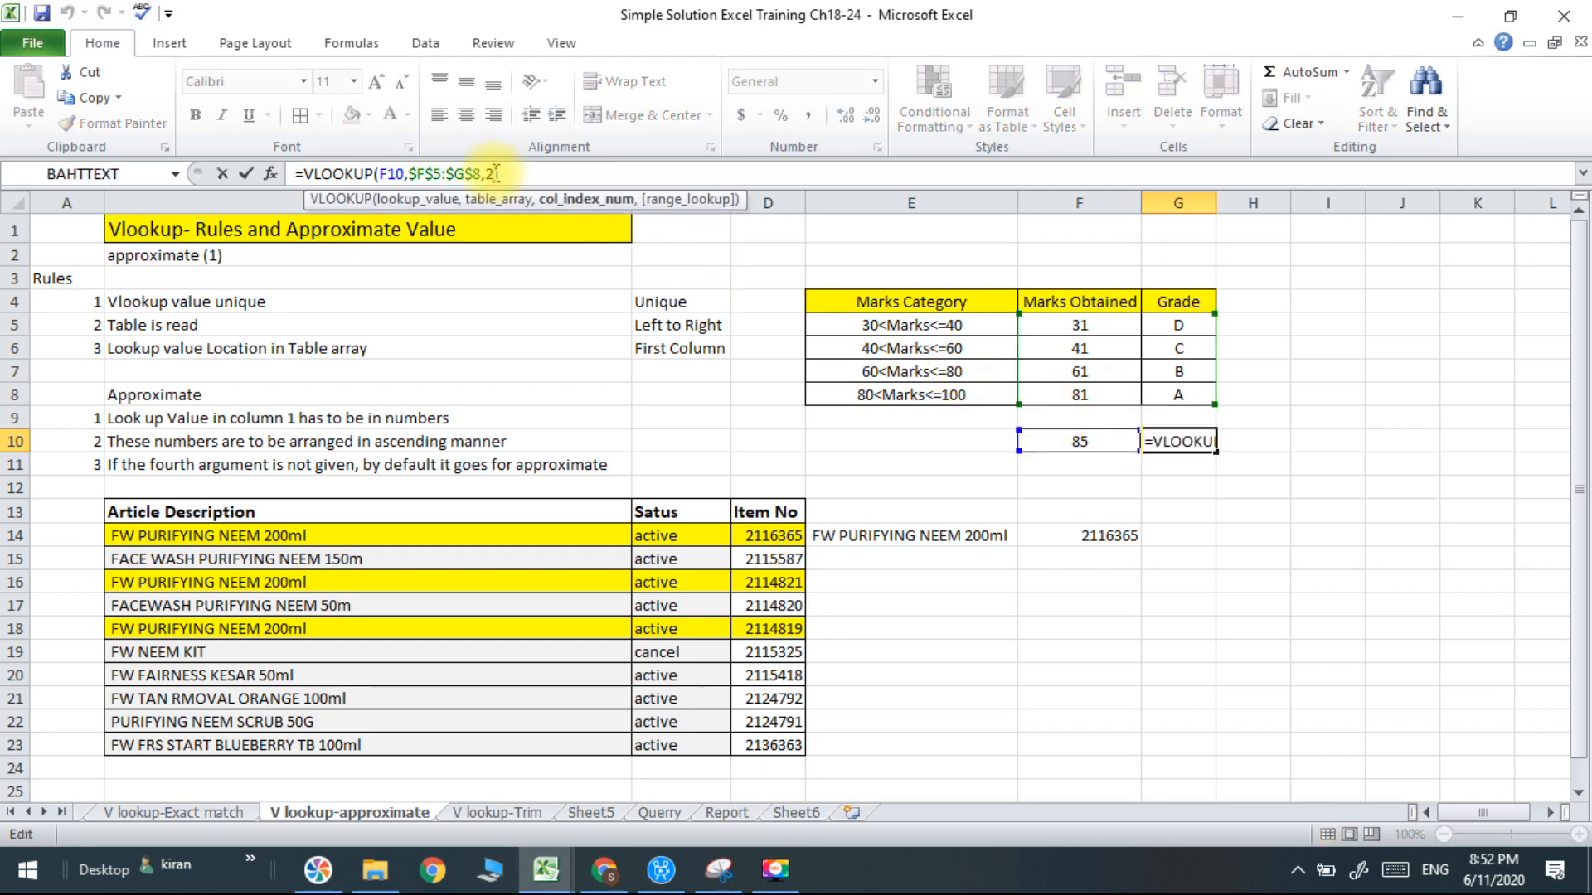
{"action": "type", "text": ","}
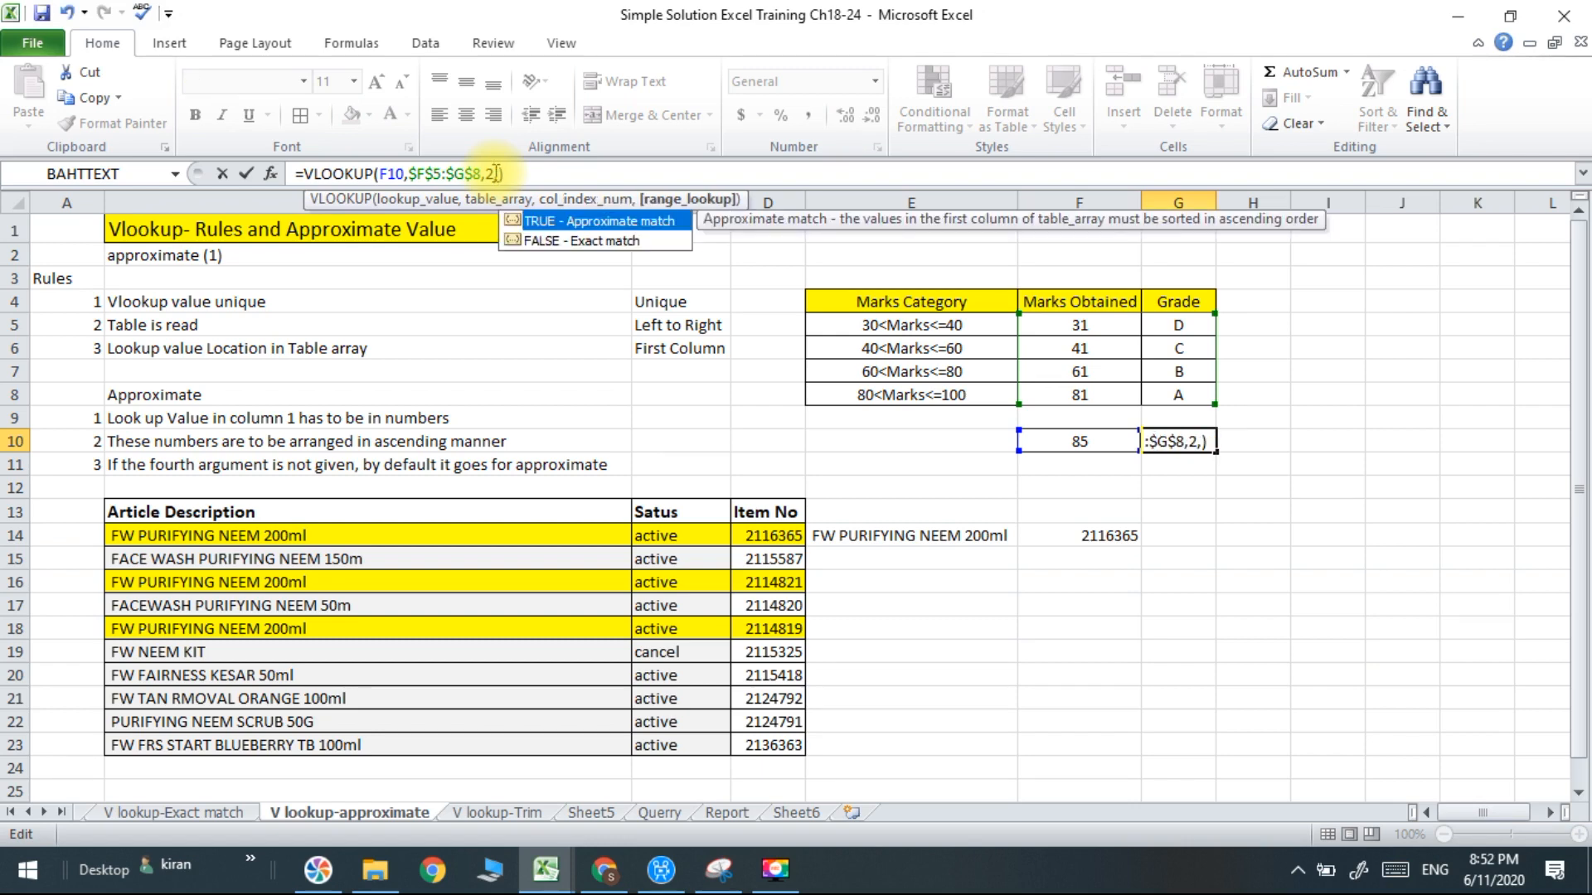
{"action": "type", "text": "1"}
{"action": "key", "text": "Return"}
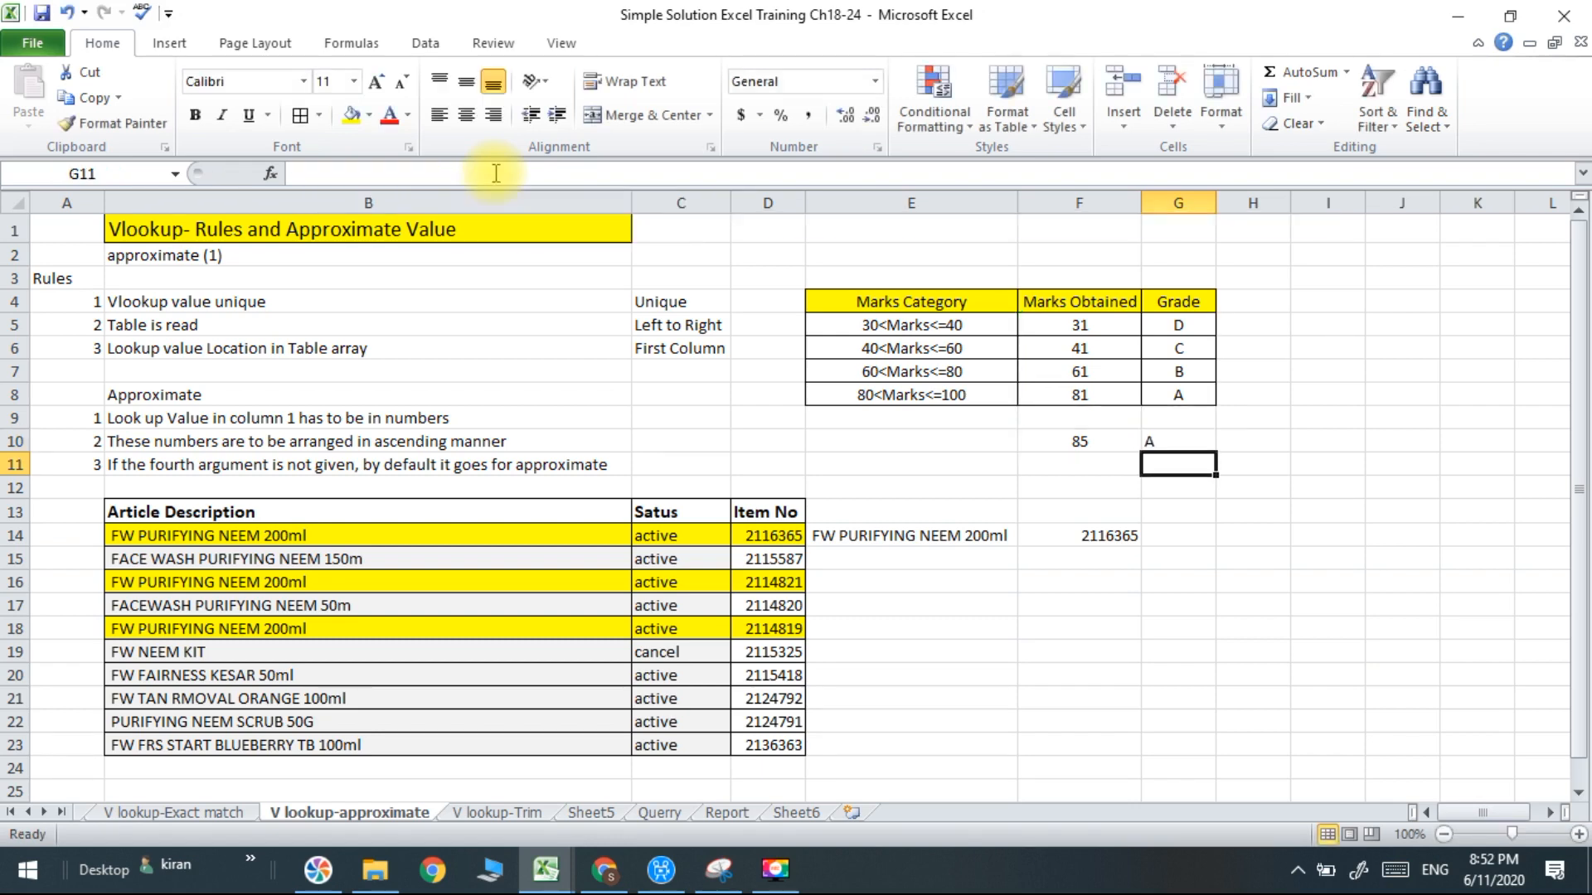
Delete the fourth argument from the G10 formula again so it ends with column index 2.
{"action": "left_click", "coordinate": [1179, 447]}
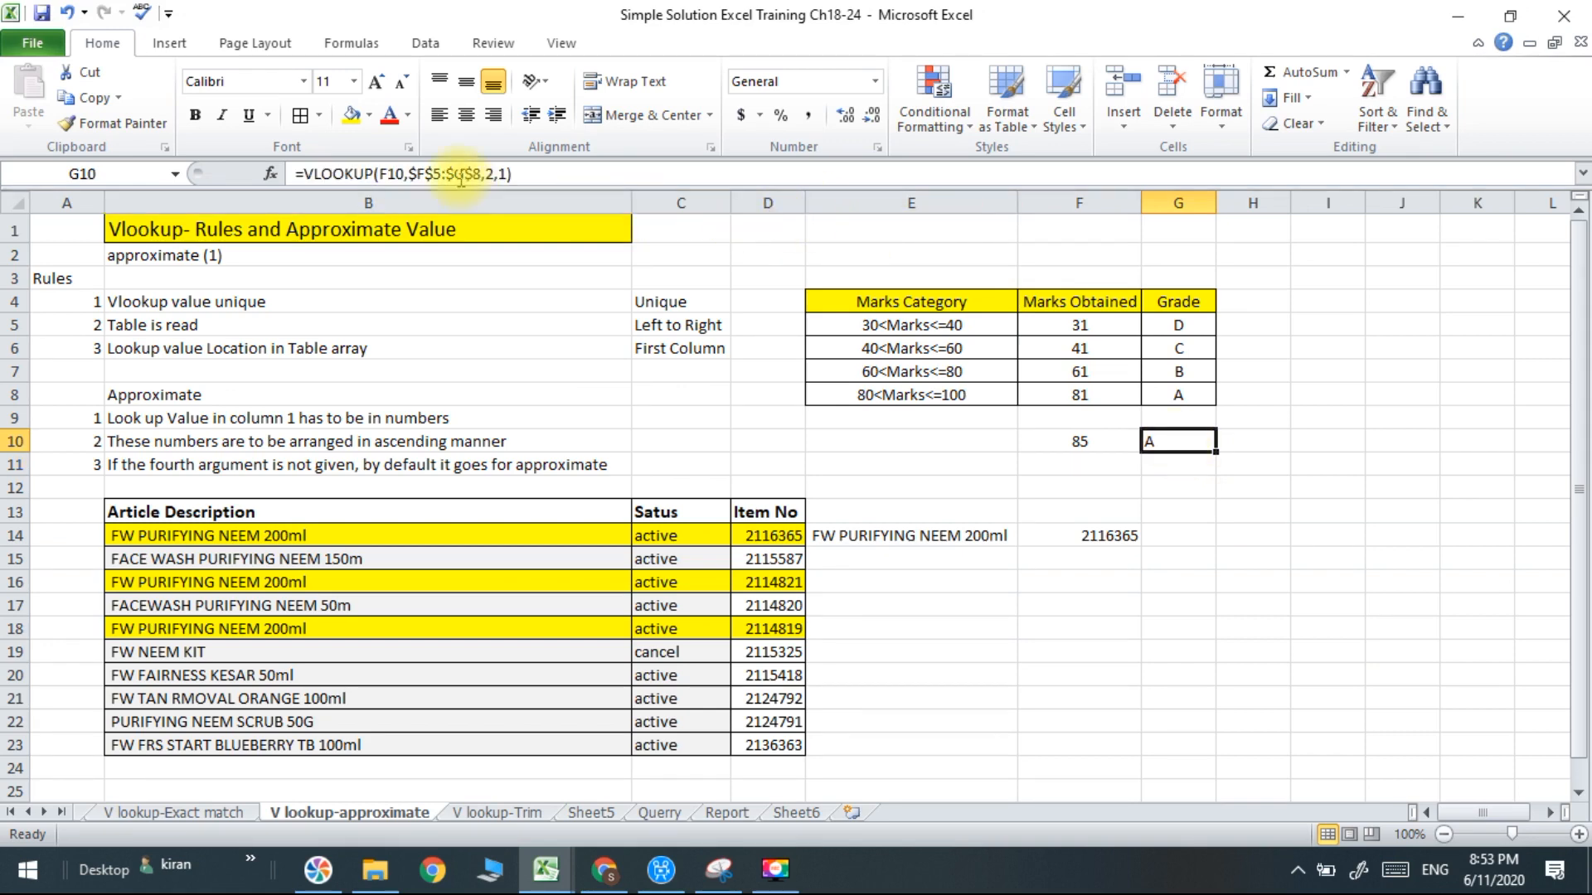
{"action": "left_click", "coordinate": [507, 174]}
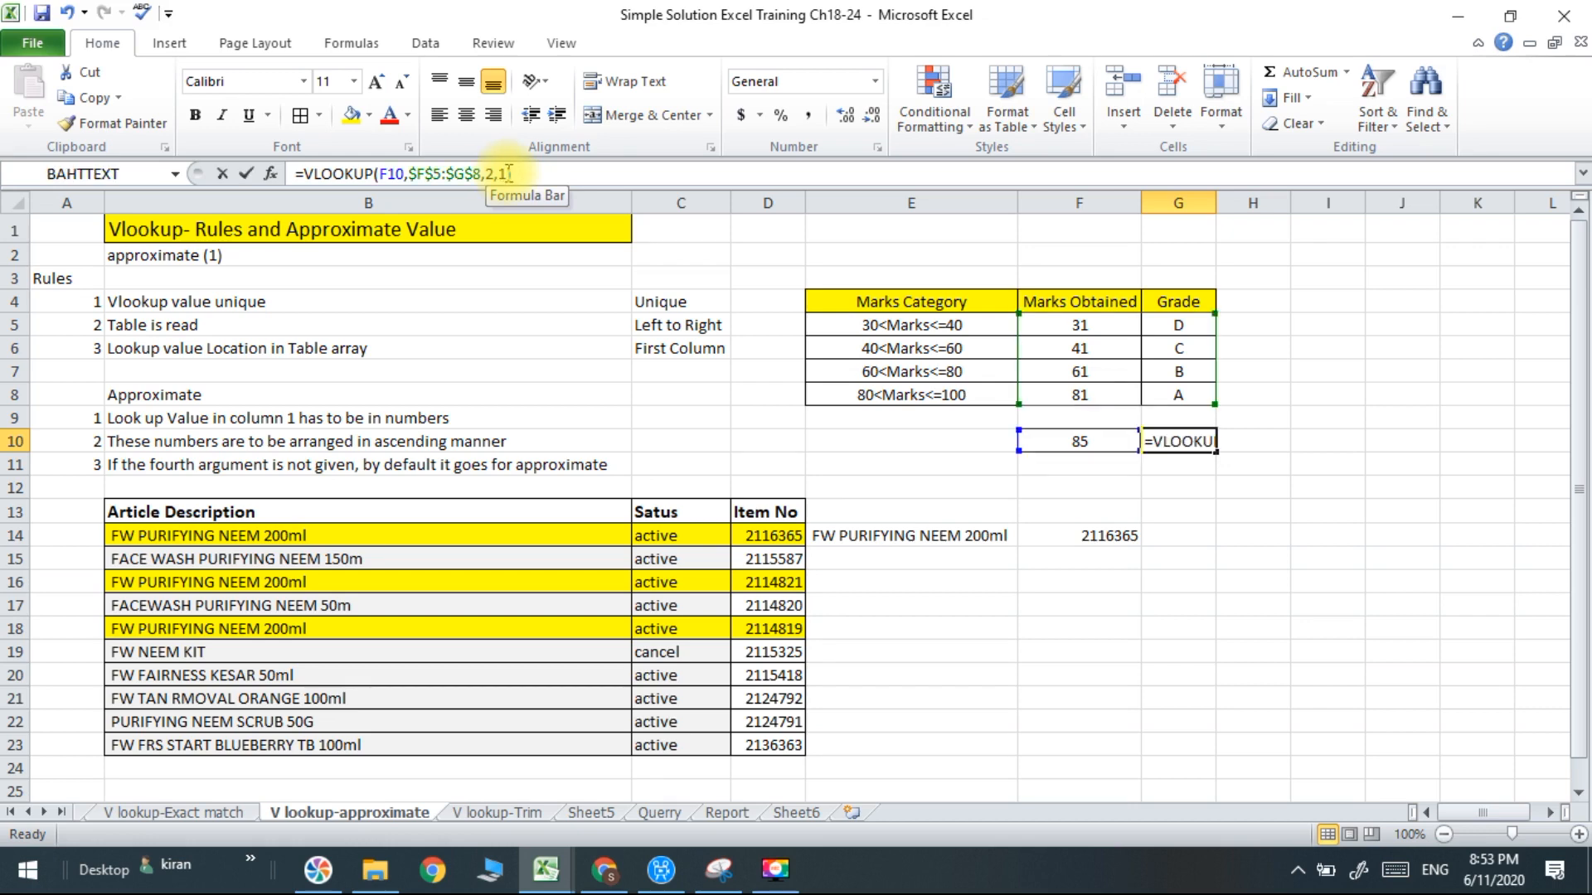
{"action": "key", "text": "BackSpace"}
{"action": "key", "text": "BackSpace"}
{"action": "type", "text": ")"}
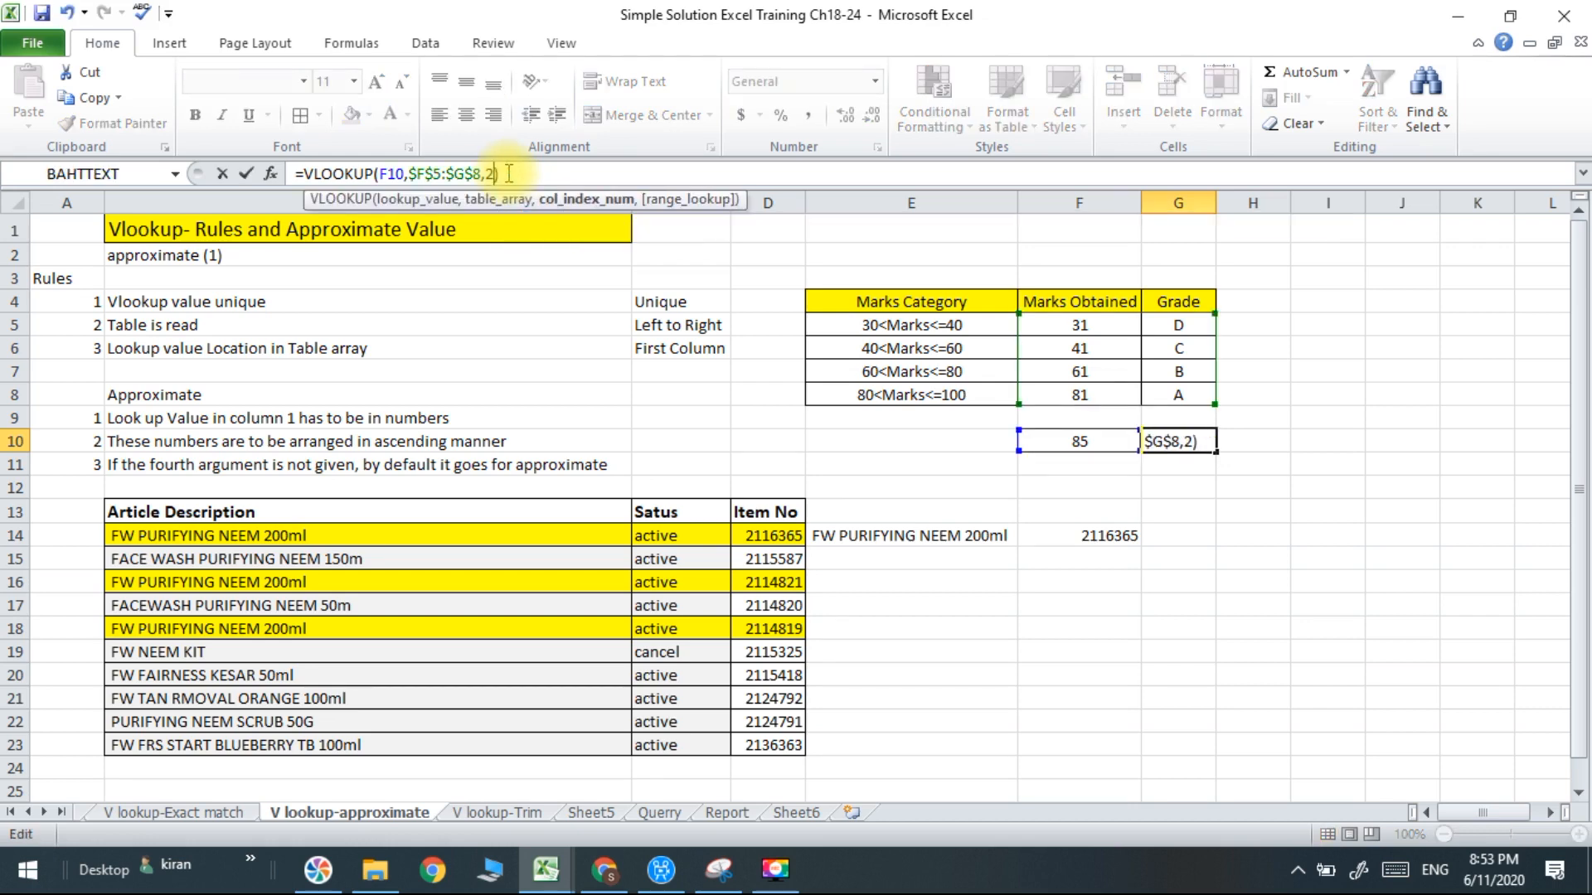
{"action": "key", "text": "Return"}
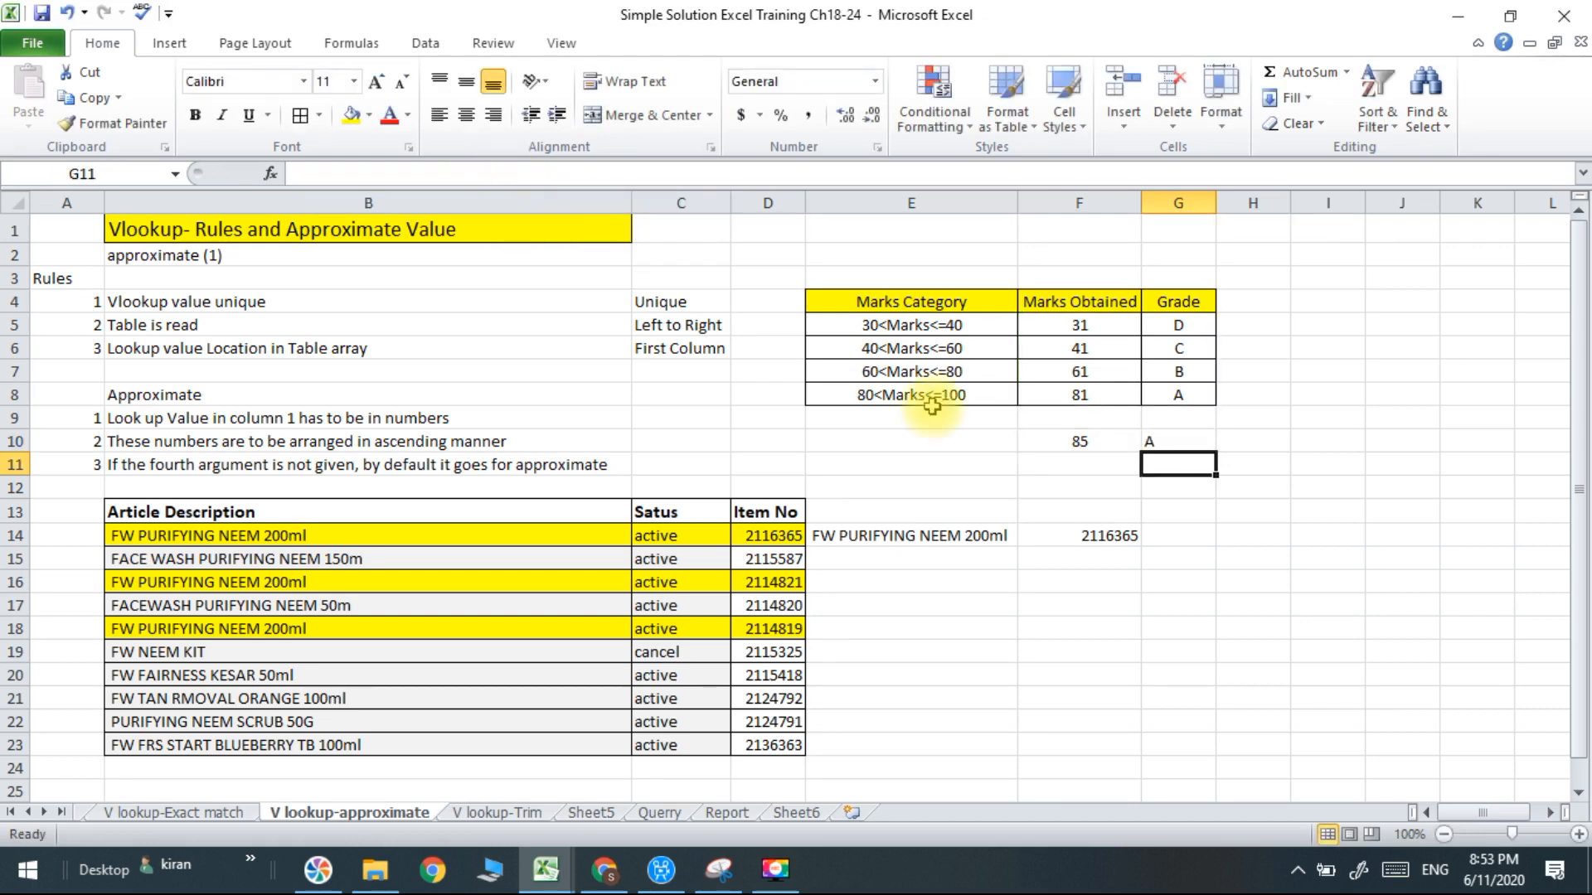
Restore the G10 formula to =VLOOKUP(F10,$F$5:$G$8,2,1) and select the first approximate-match rule in B9.
{"action": "left_click", "coordinate": [1155, 441]}
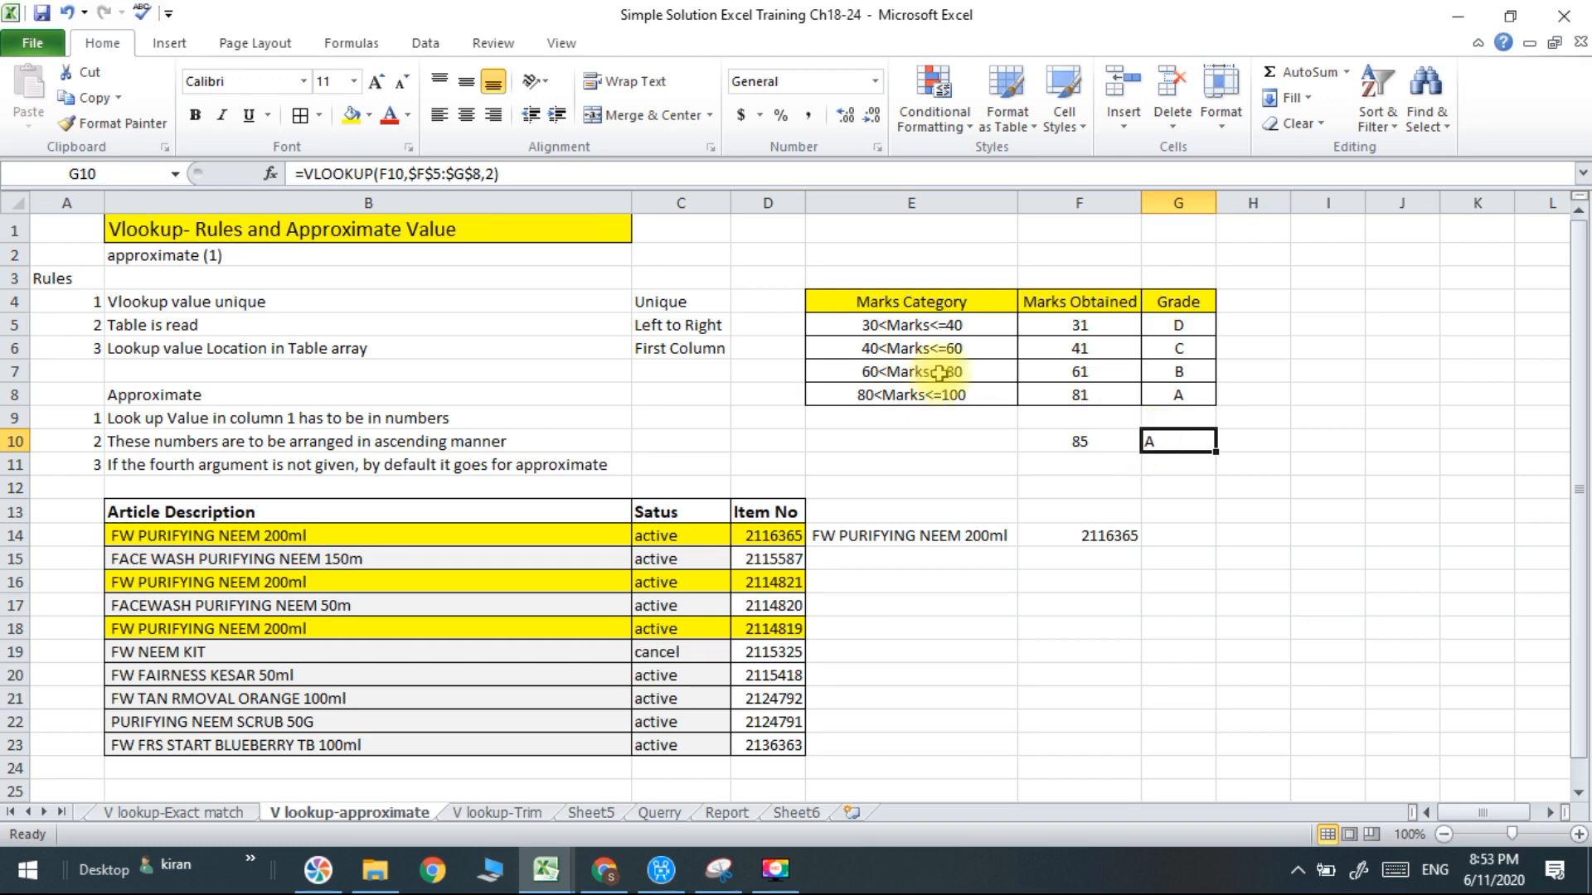
{"action": "left_click", "coordinate": [493, 174]}
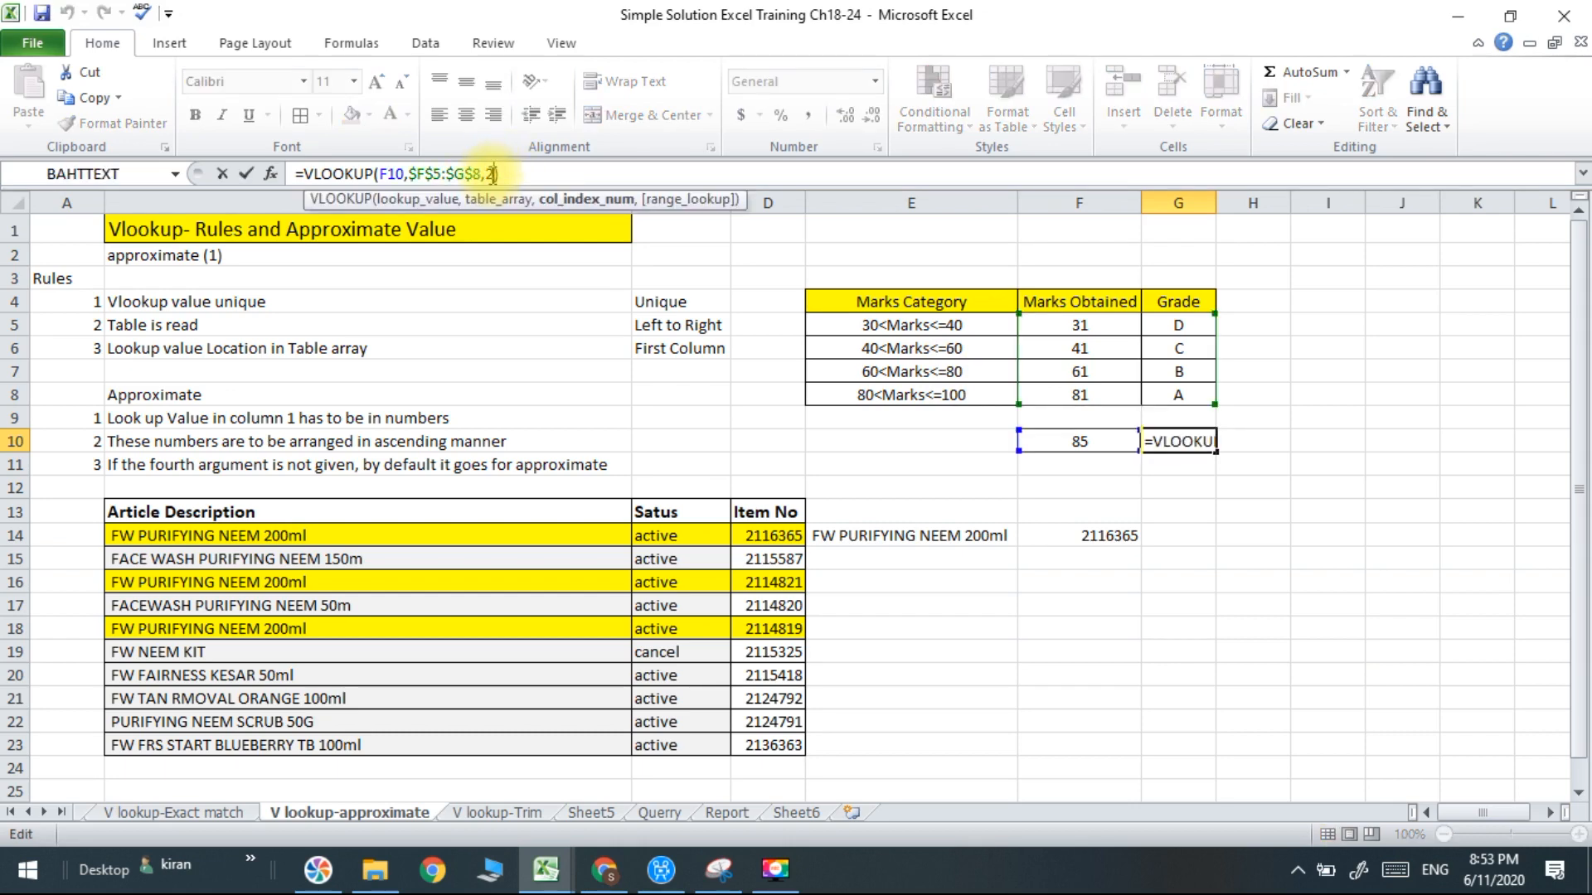
{"action": "type", "text": ",1"}
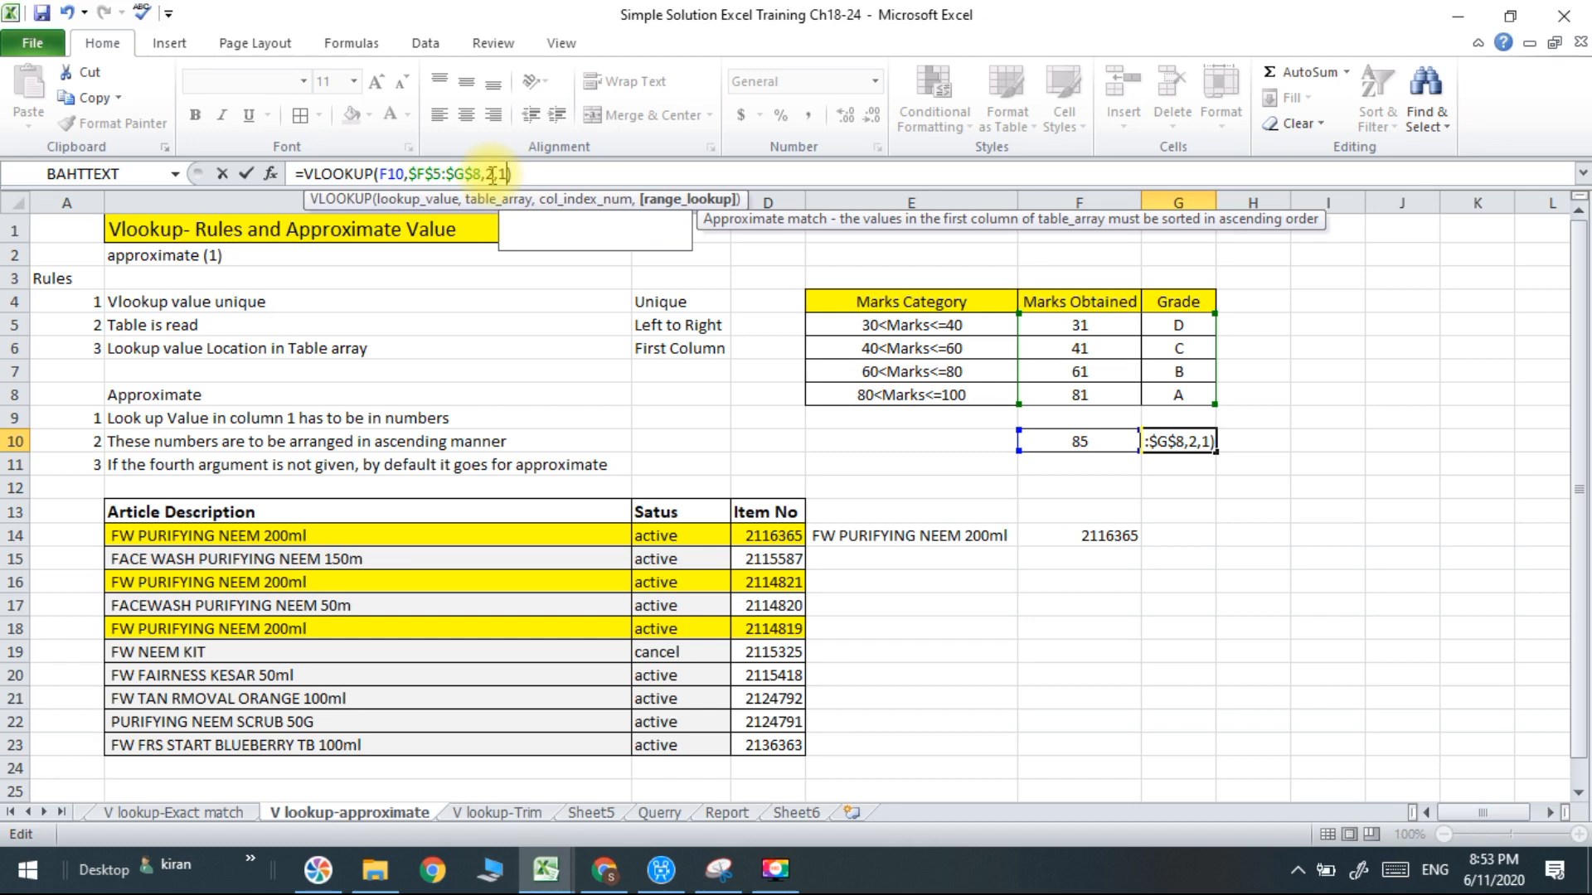
{"action": "key", "text": "Return"}
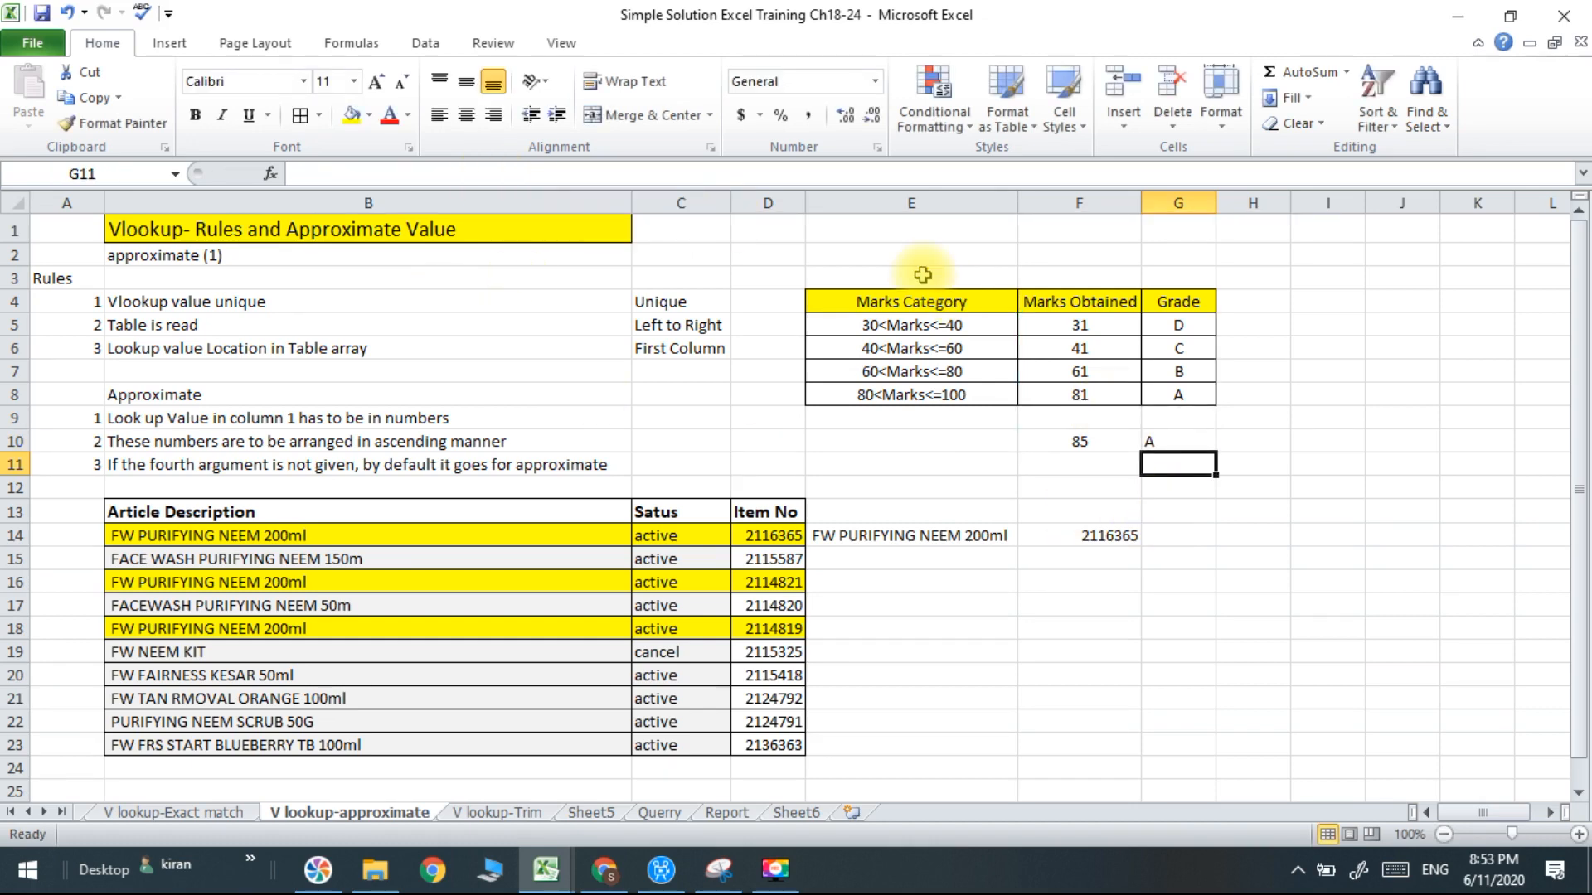
{"action": "left_click", "coordinate": [470, 416]}
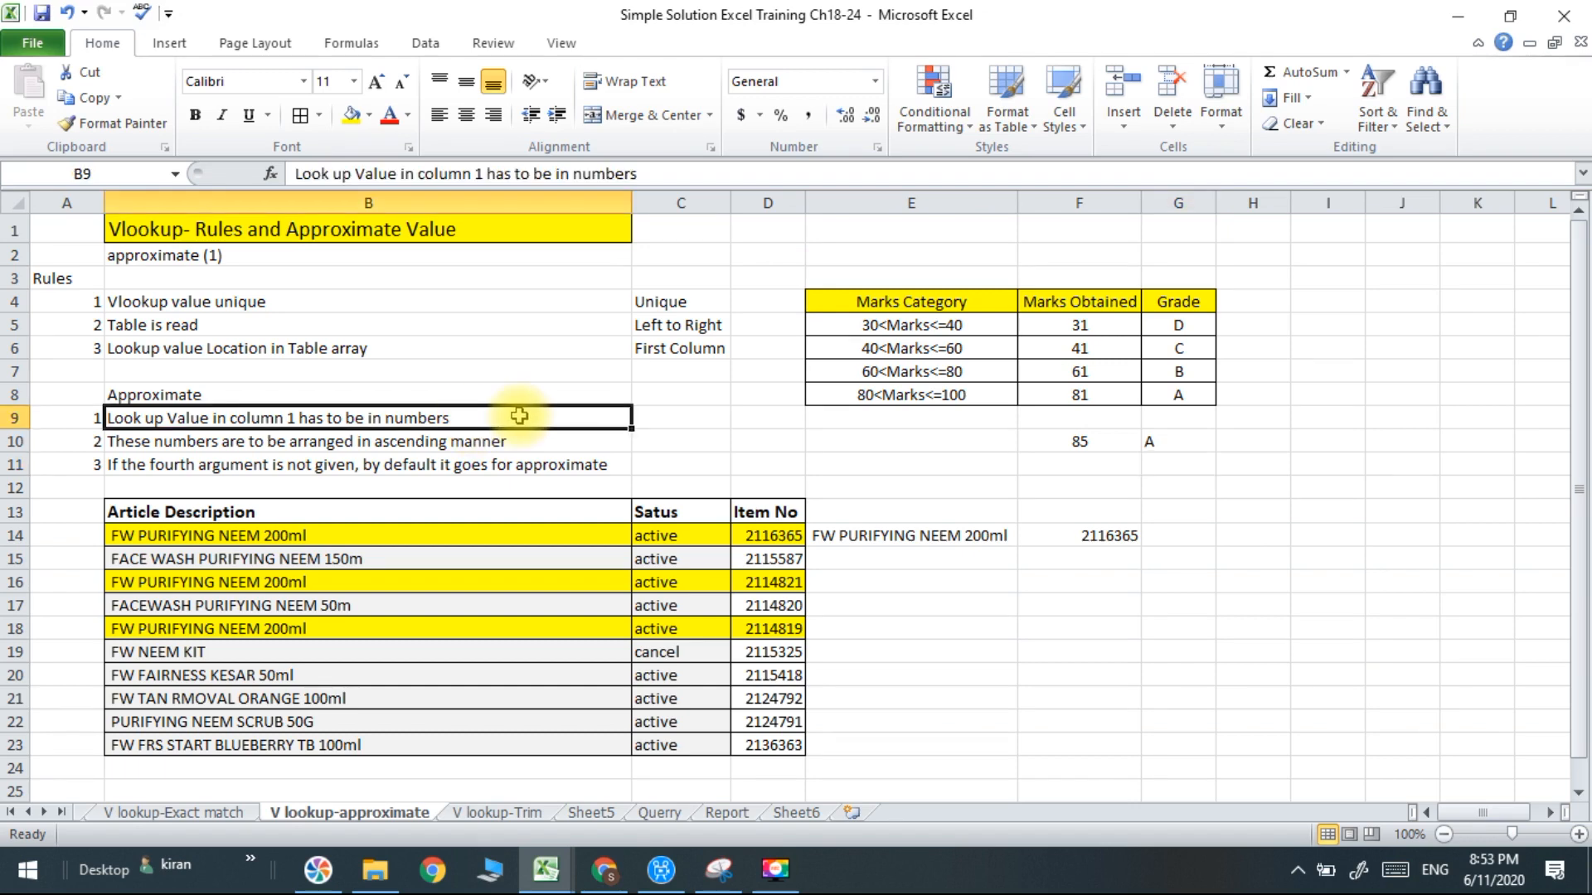